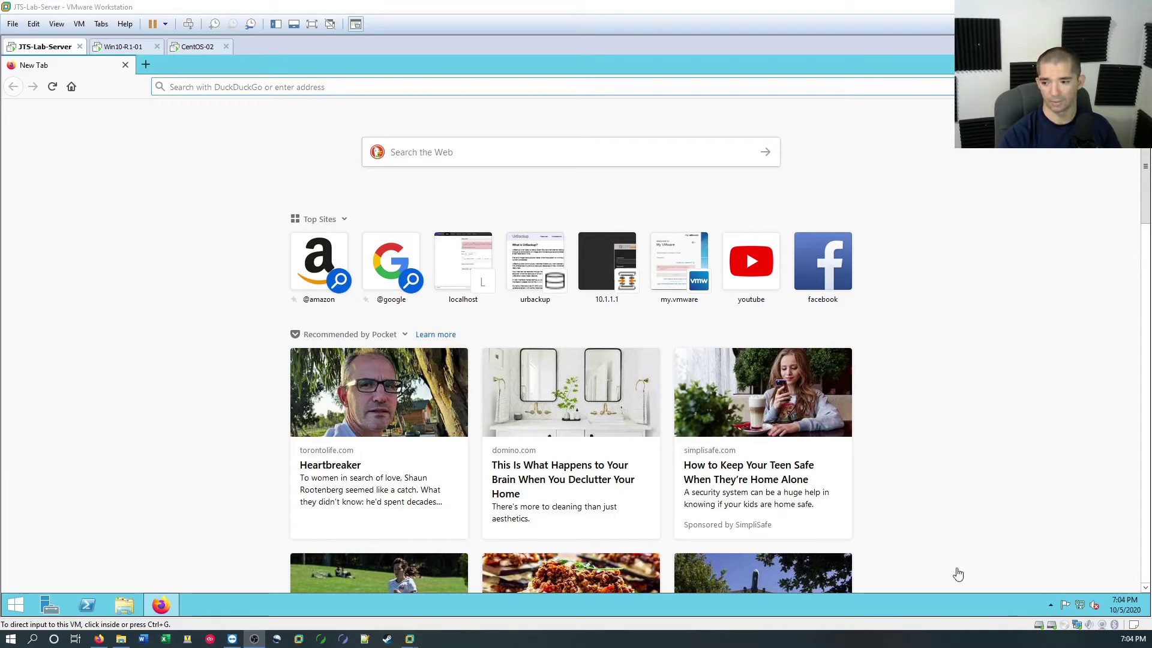
- Download and save the UrBackup Server 2.4.13 Windows installer from urbackup.org
left_click(339, 89)
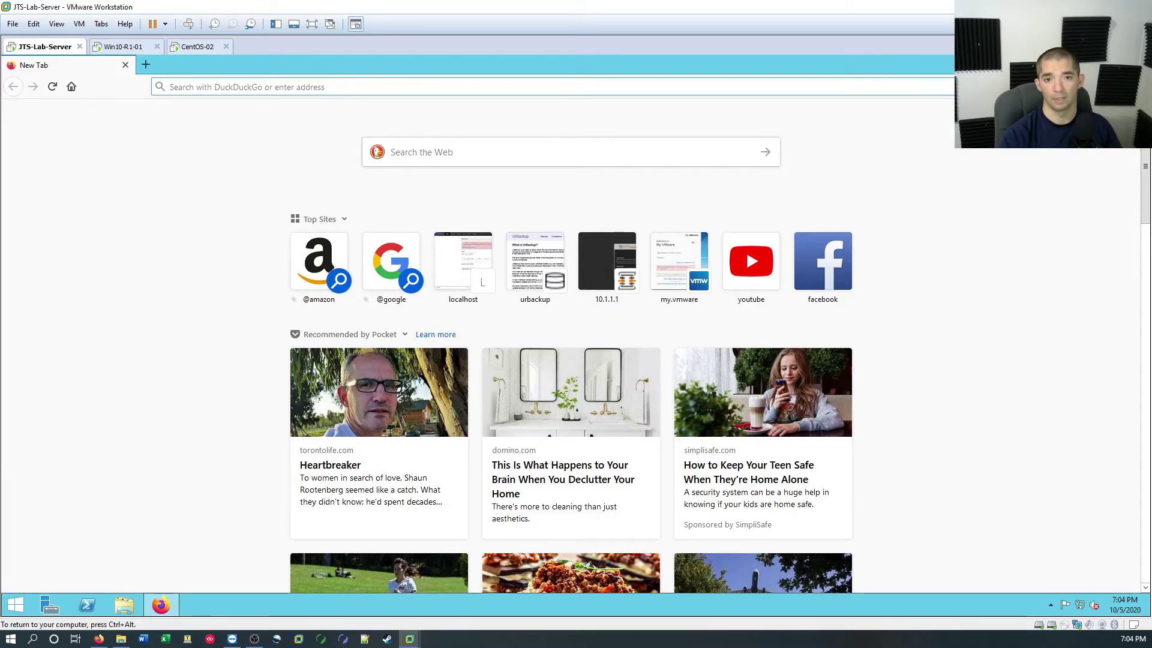
type("urbackup.org/")
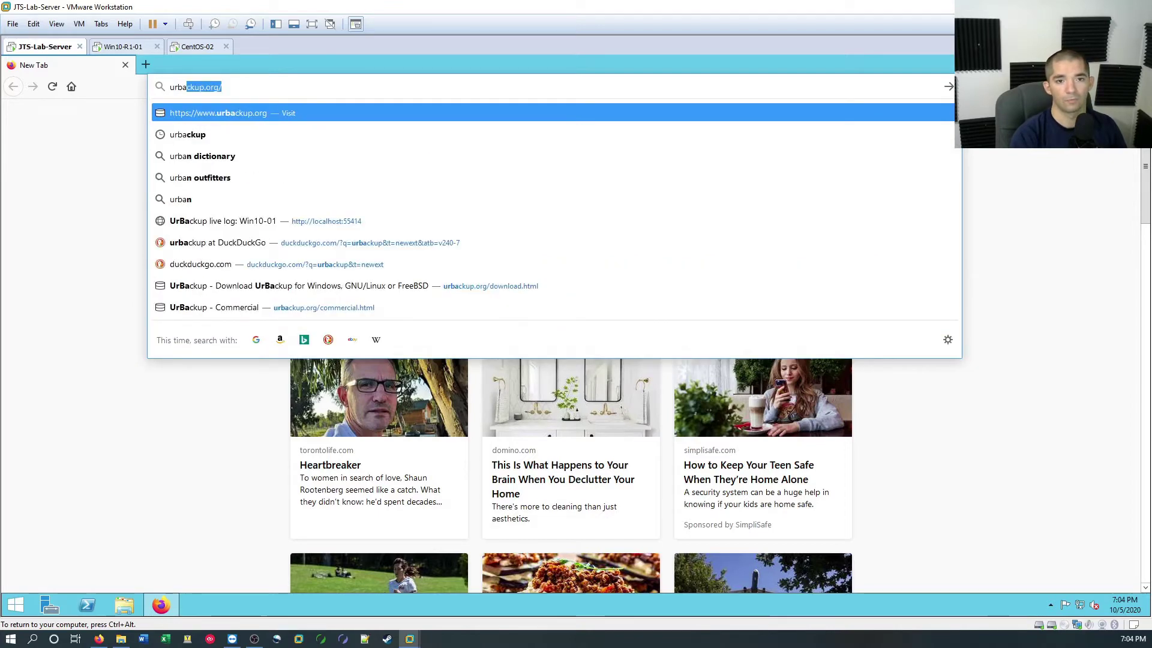
key("Return")
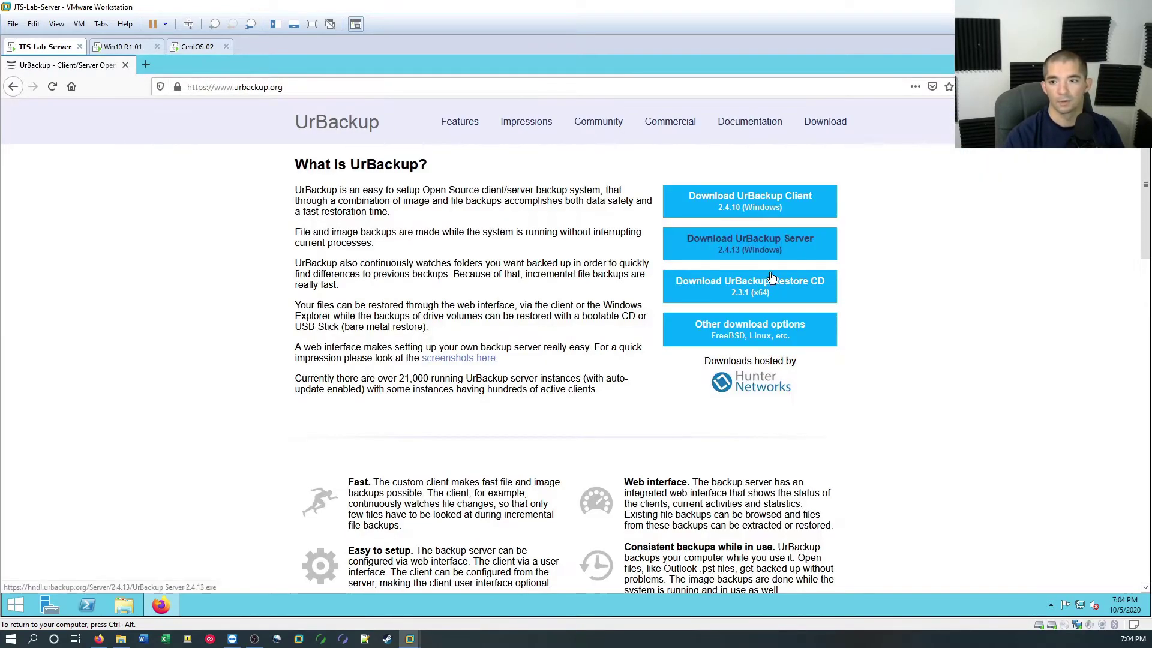
left_click(718, 246)
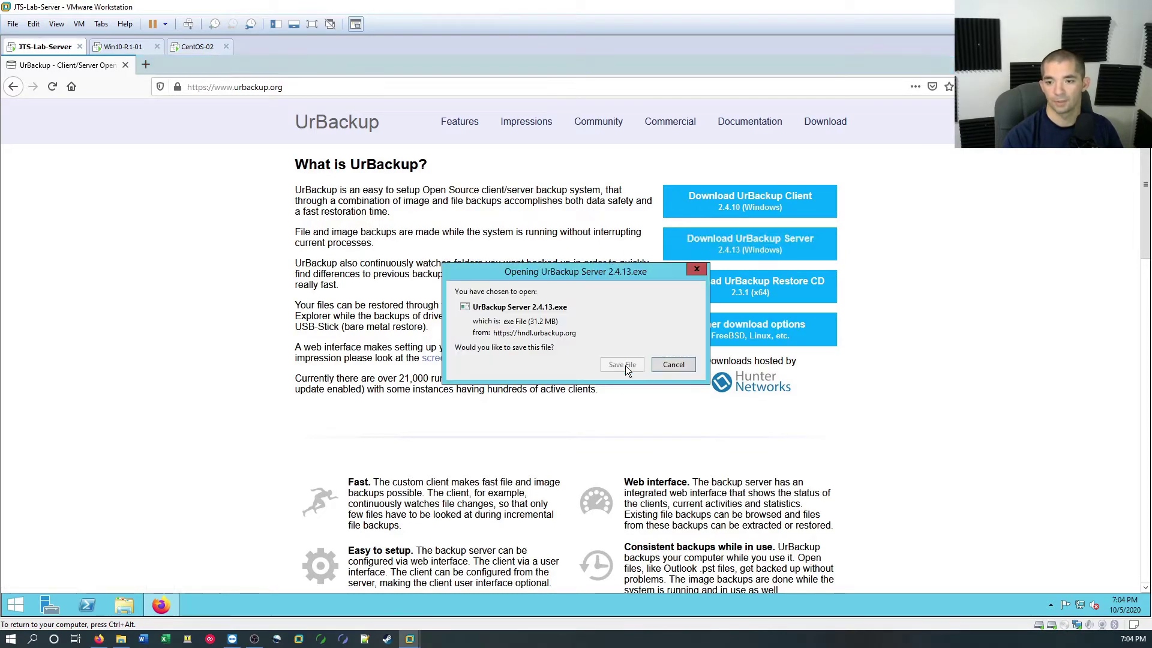
left_click(624, 365)
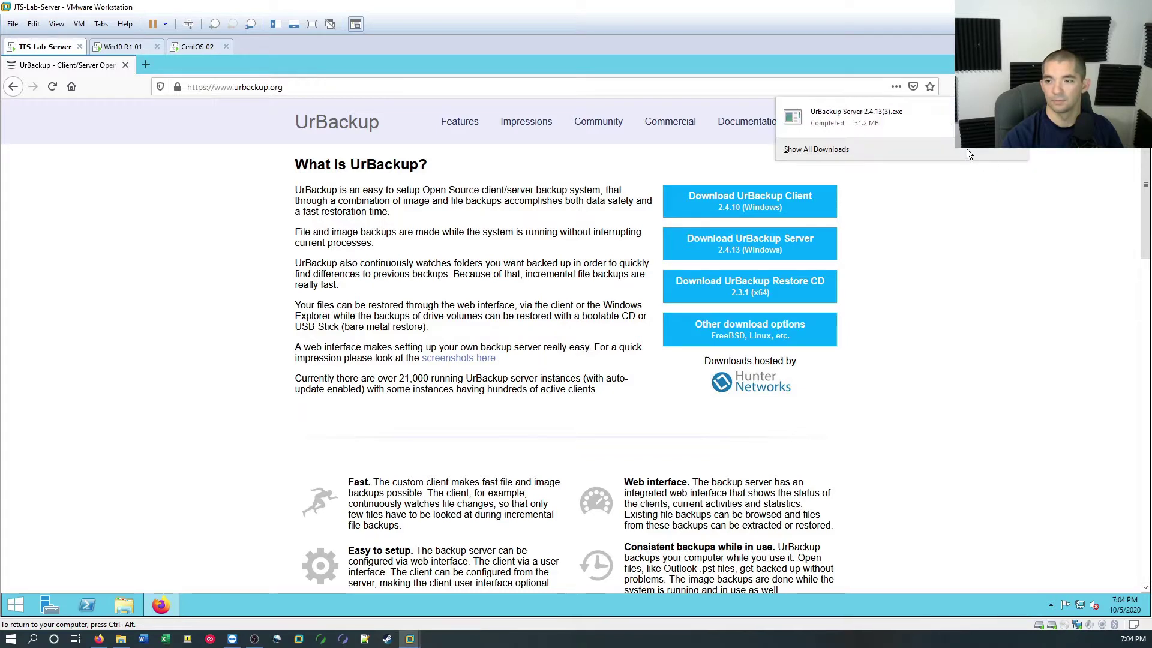
- Run the downloaded installer and install UrBackup Server 2.4.13 in English to the default folder
left_click(906, 115)
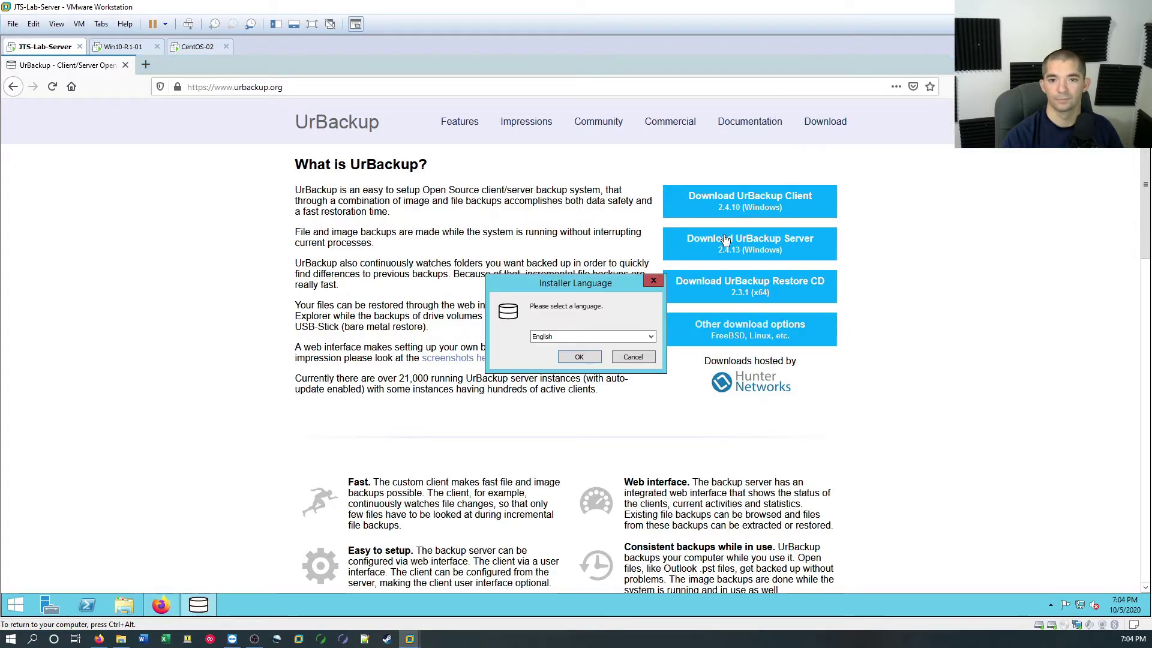
left_click(566, 357)
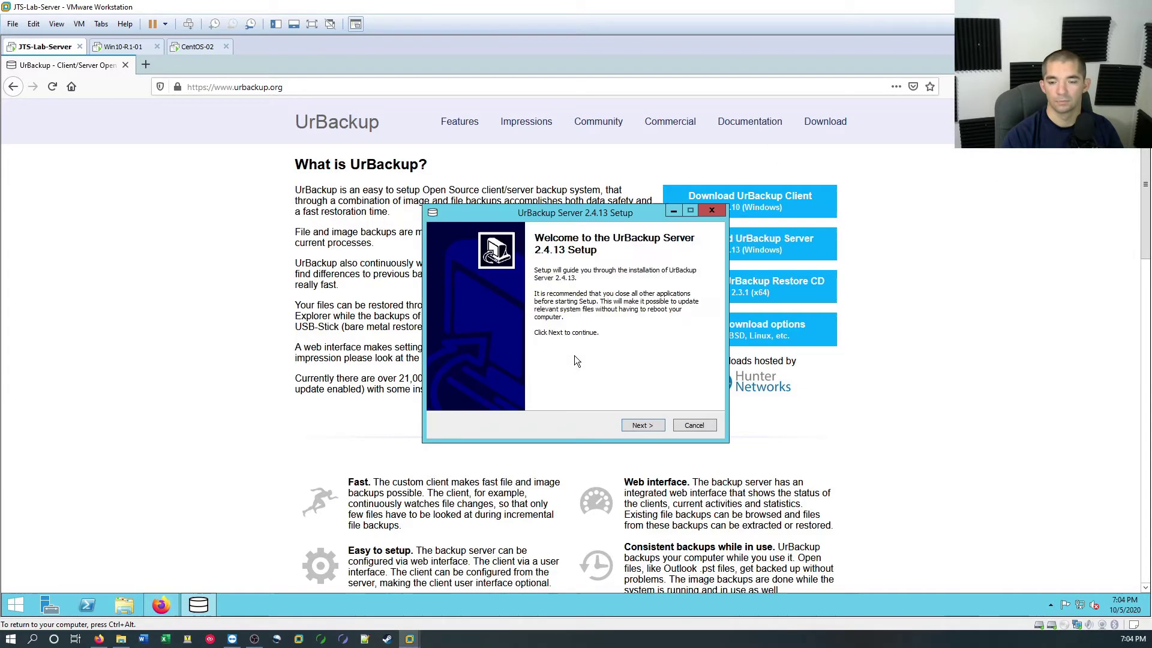
left_click(642, 426)
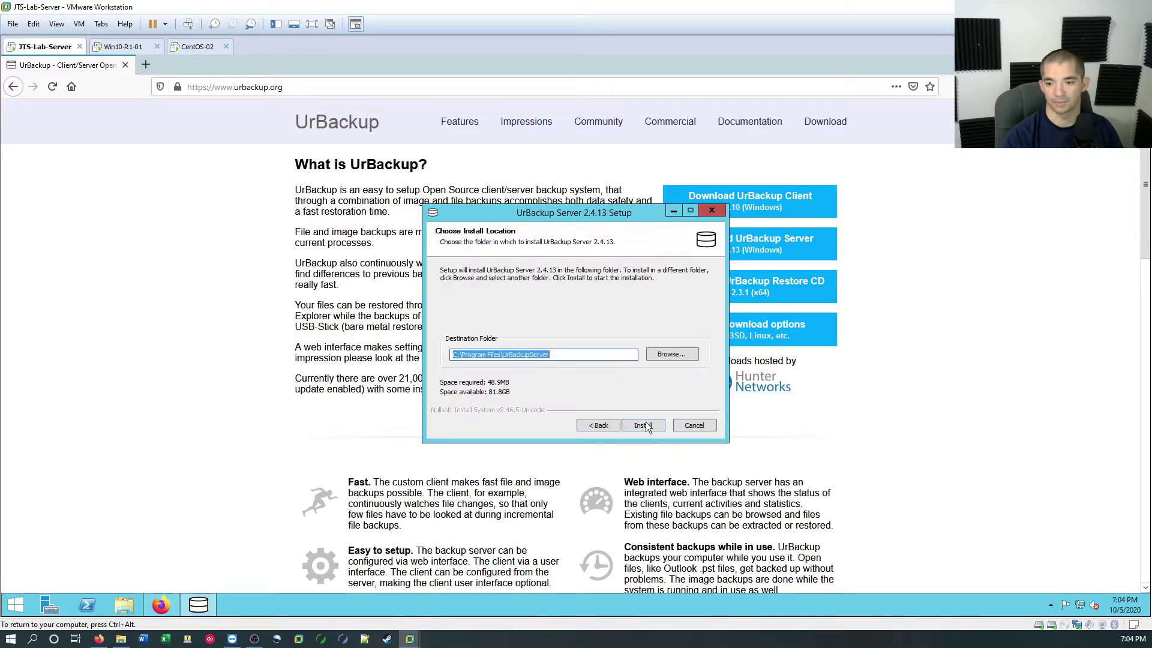
left_click(643, 426)
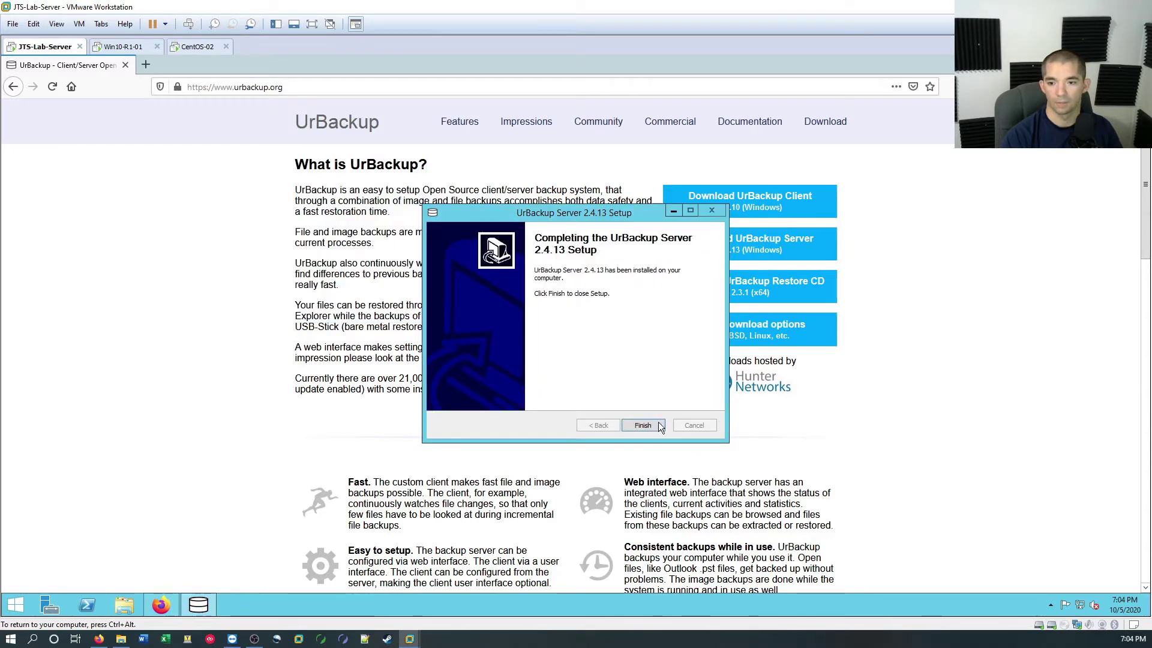
left_click(658, 424)
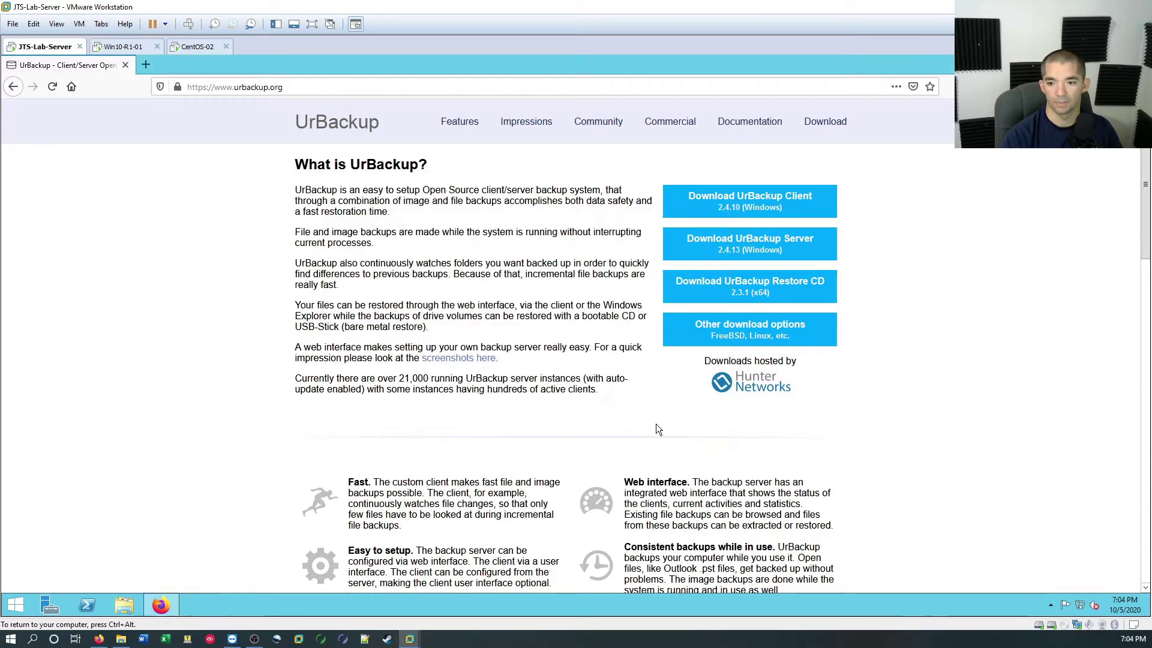
- Load localhost:55414 in a new tab and remove discovery hints 10.1.1.12 and 10.1.1.10
left_click(145, 65)
type("lo")
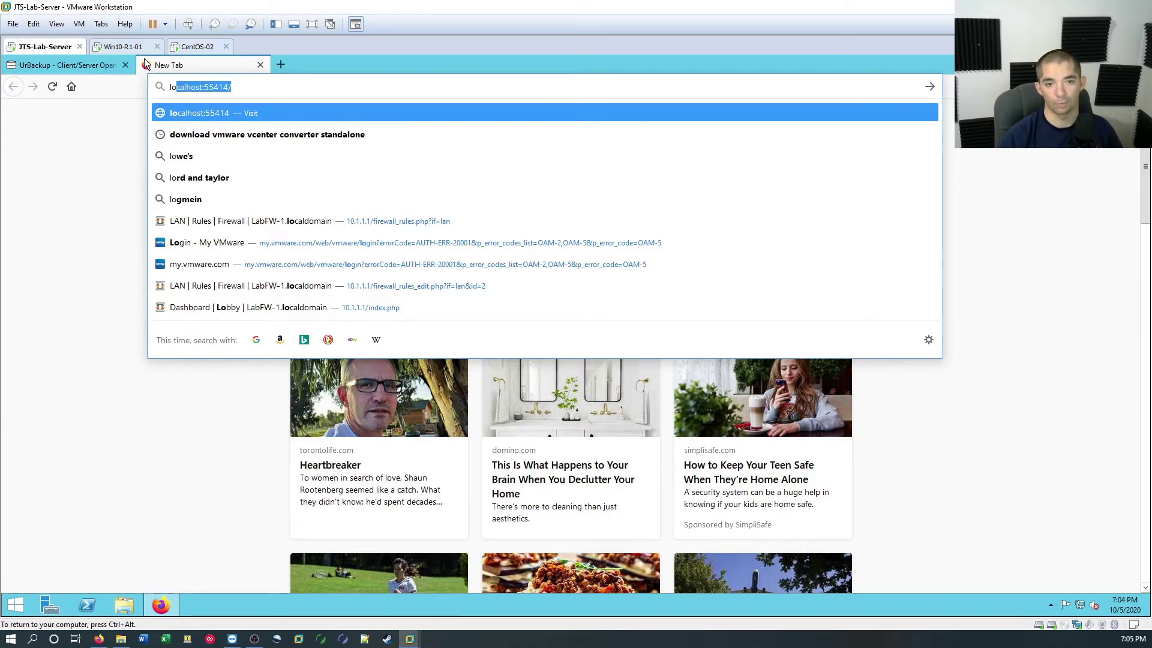
key("Return")
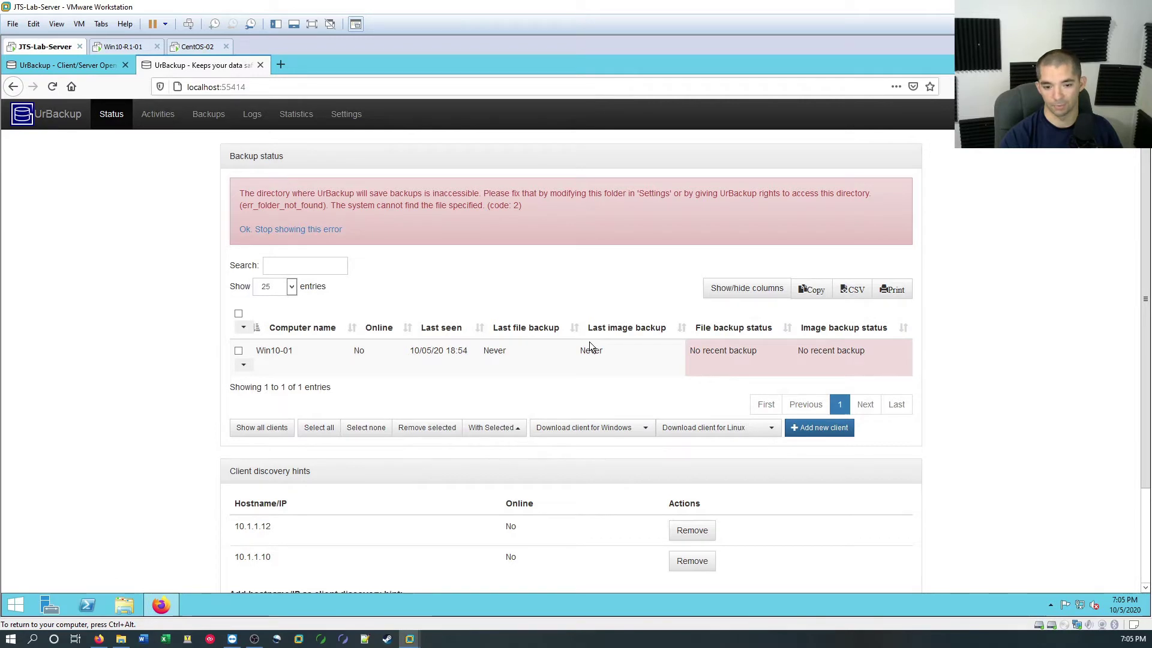
left_click(702, 534)
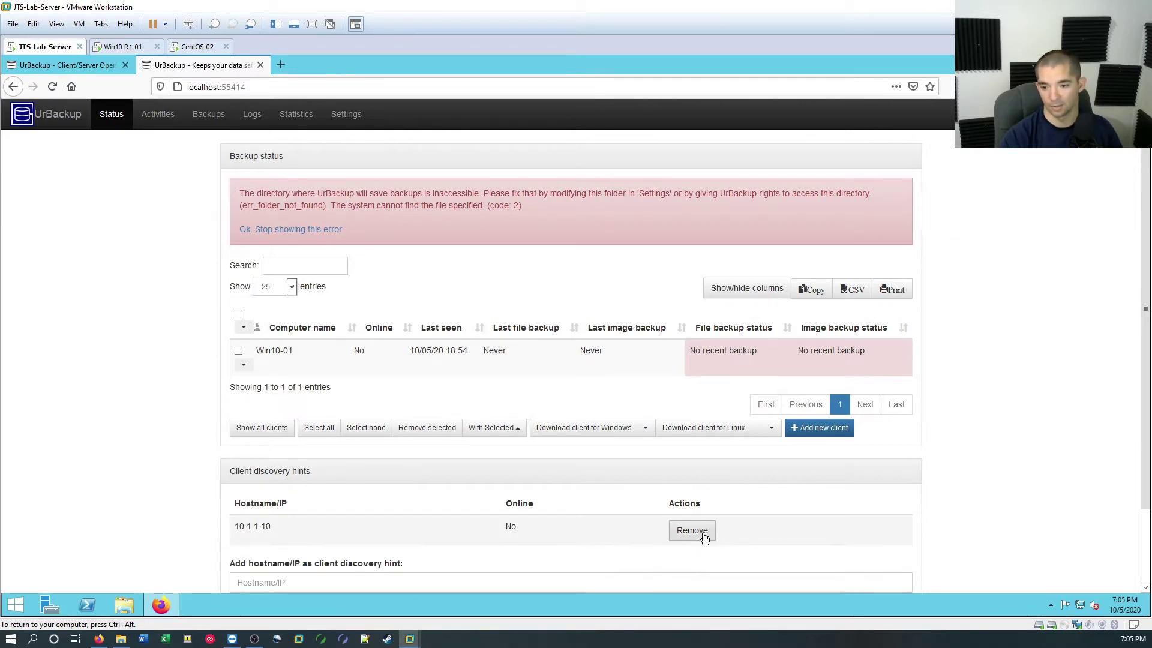
left_click(702, 534)
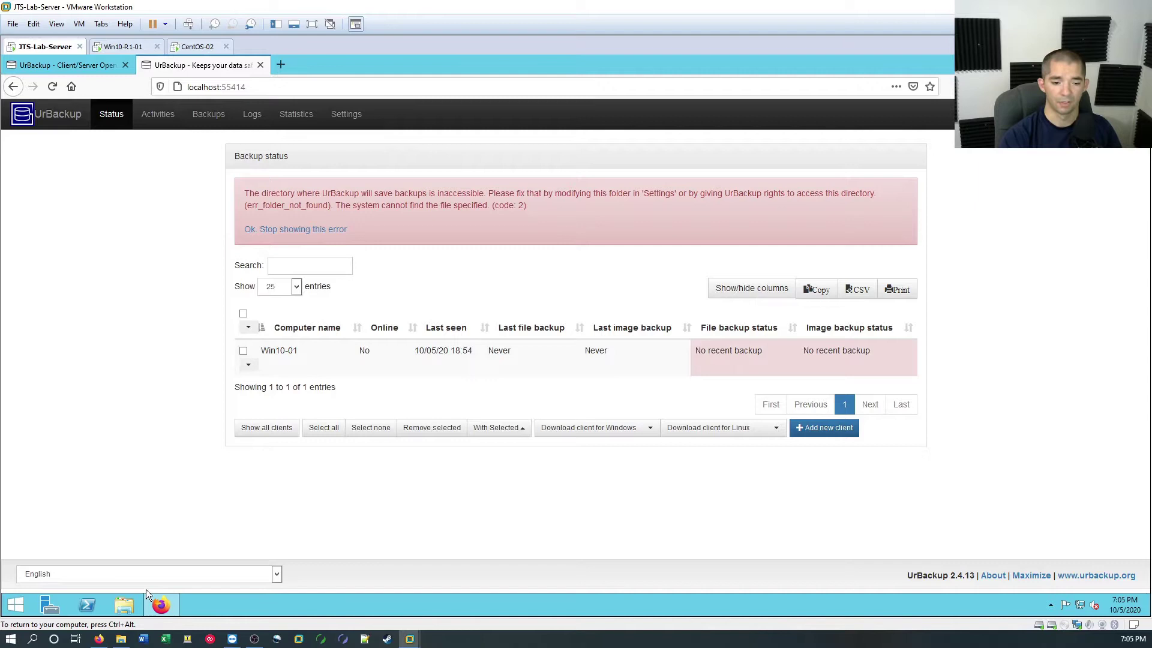
- Create a new folder named Backups on the Storage (E:) drive
left_click(123, 608)
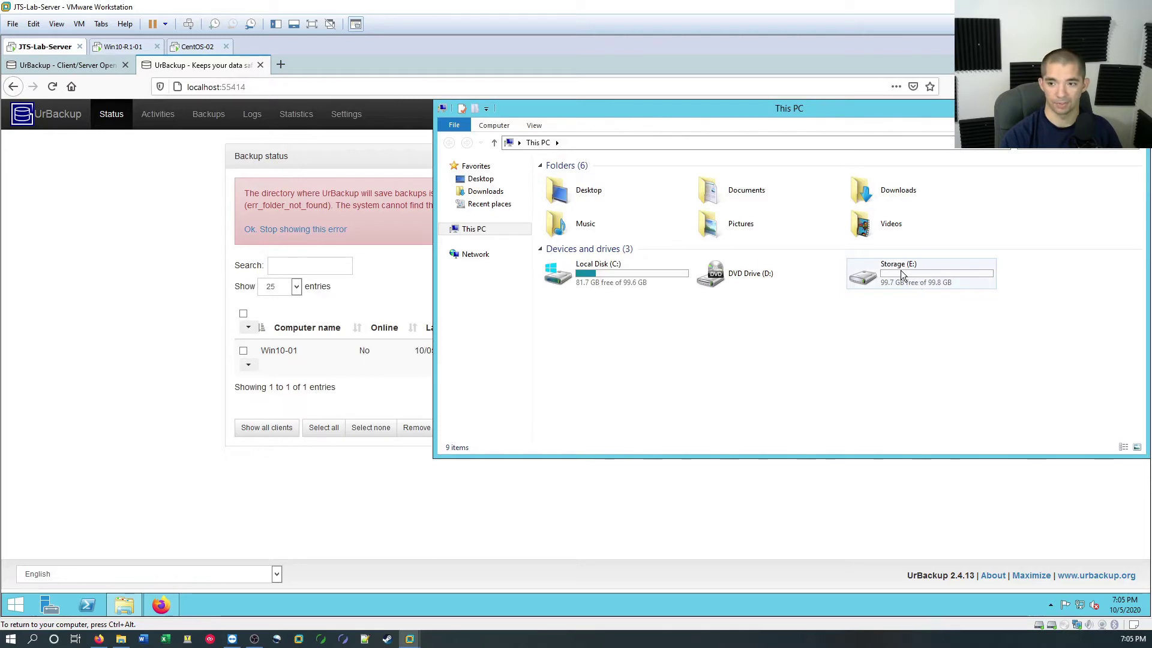
double_click(923, 267)
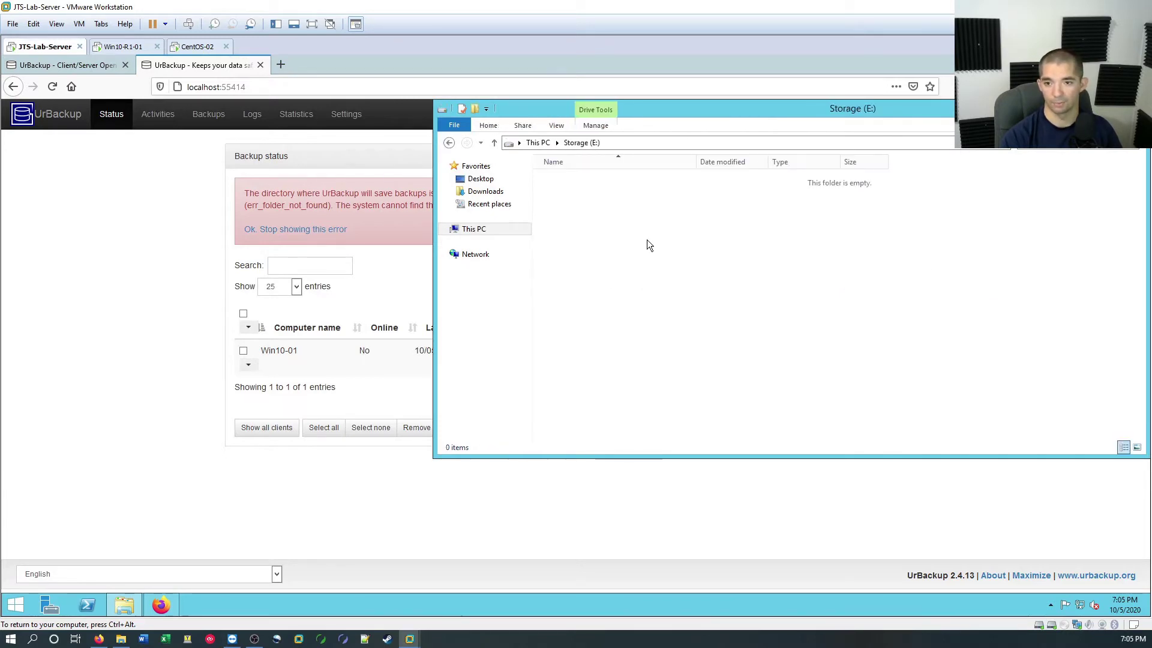
key("ctrl+shift+n")
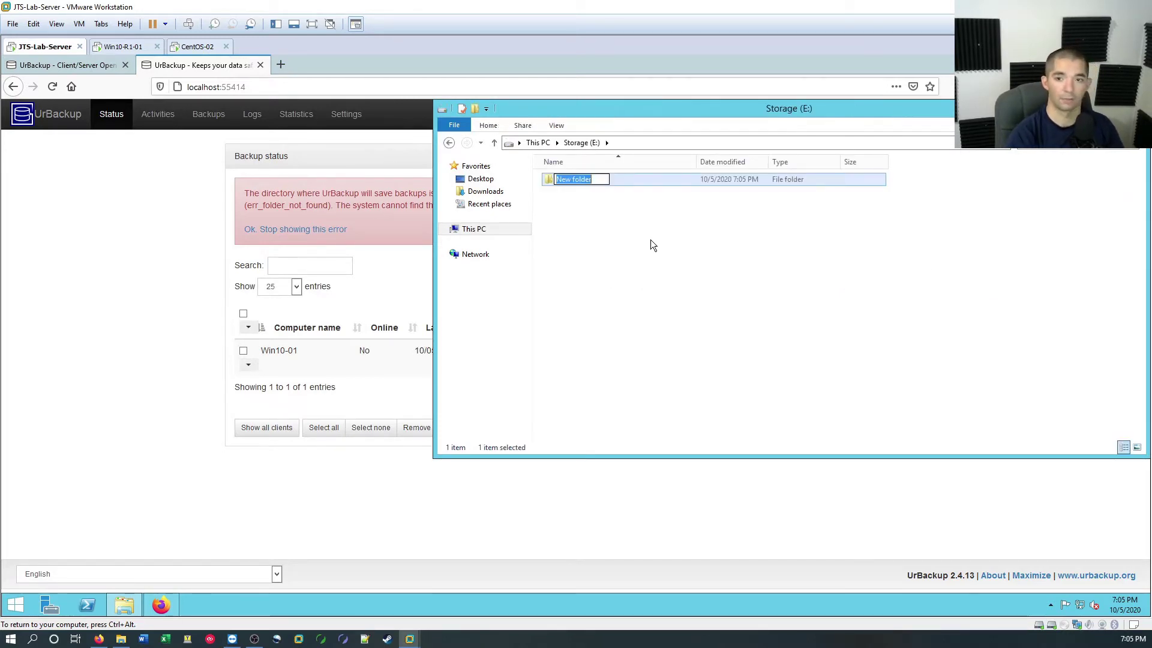
type("Bac")
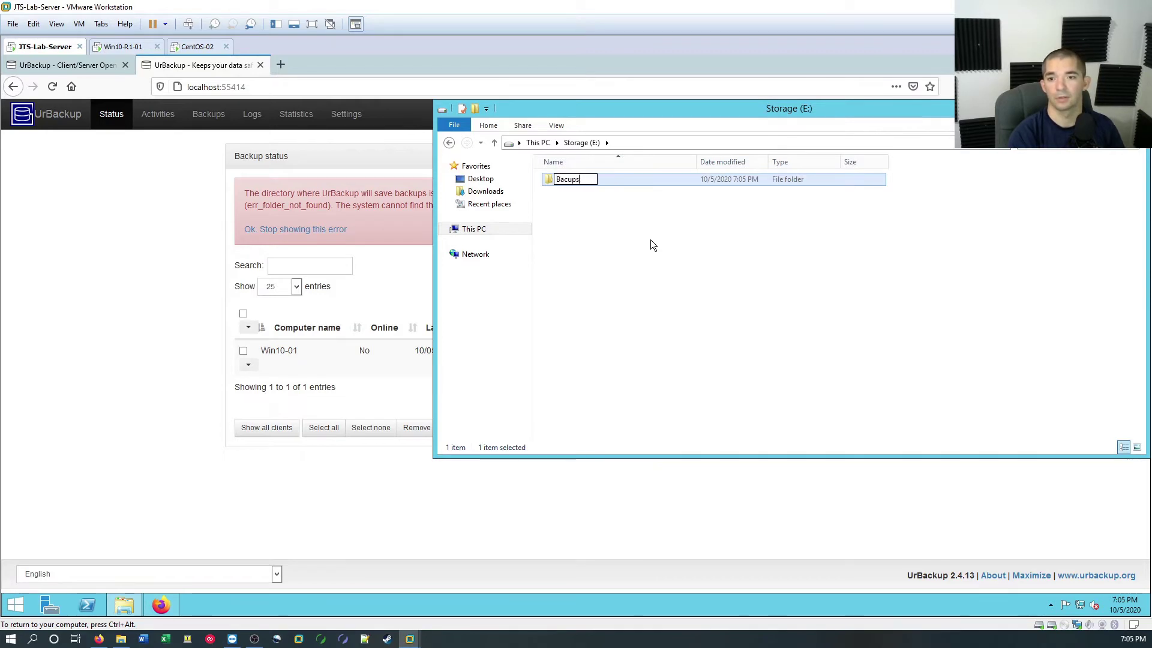
type("kups")
key("Return")
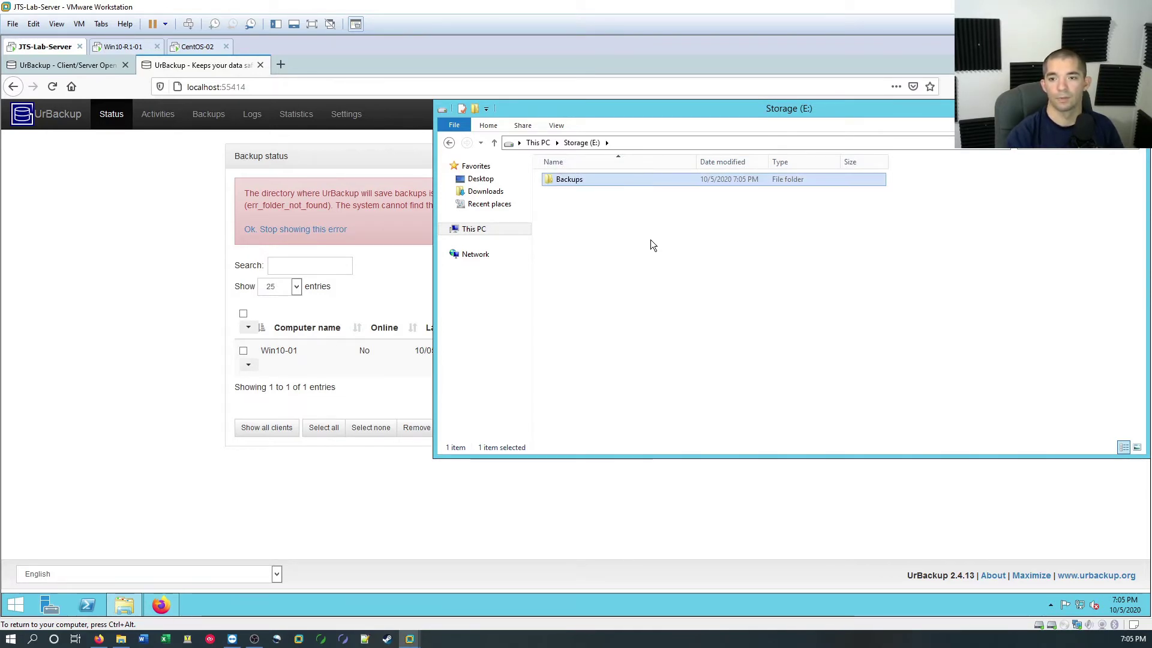
- Copy the E:\Backups folder path from the Explorer address bar
double_click(623, 181)
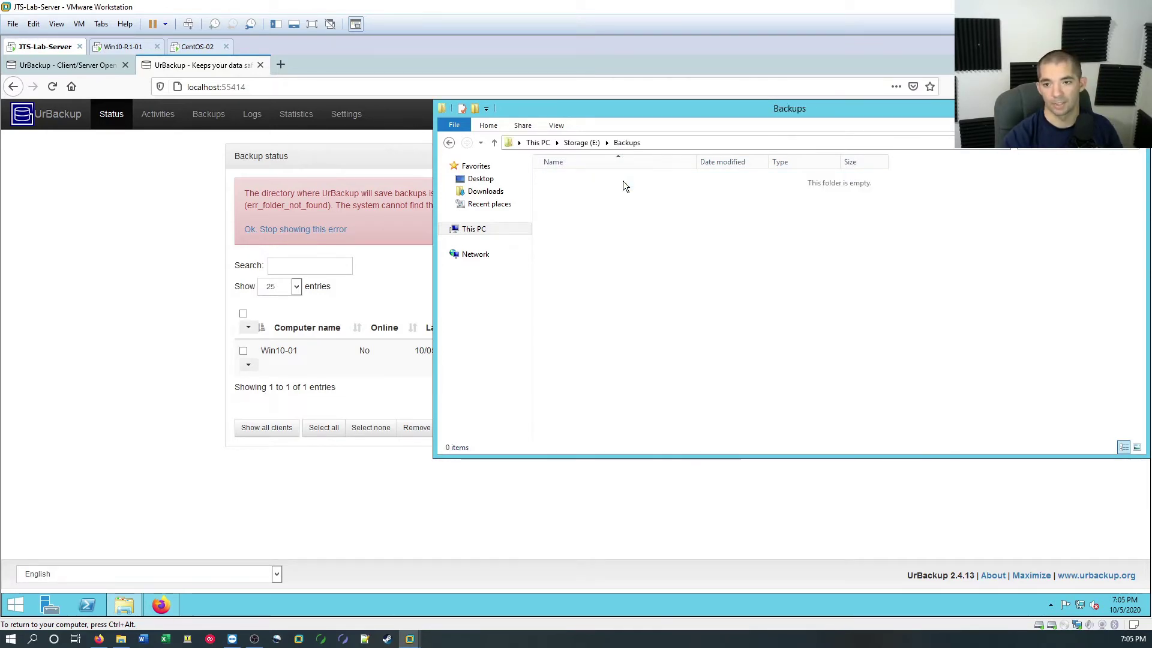
left_click(691, 143)
right_click(539, 143)
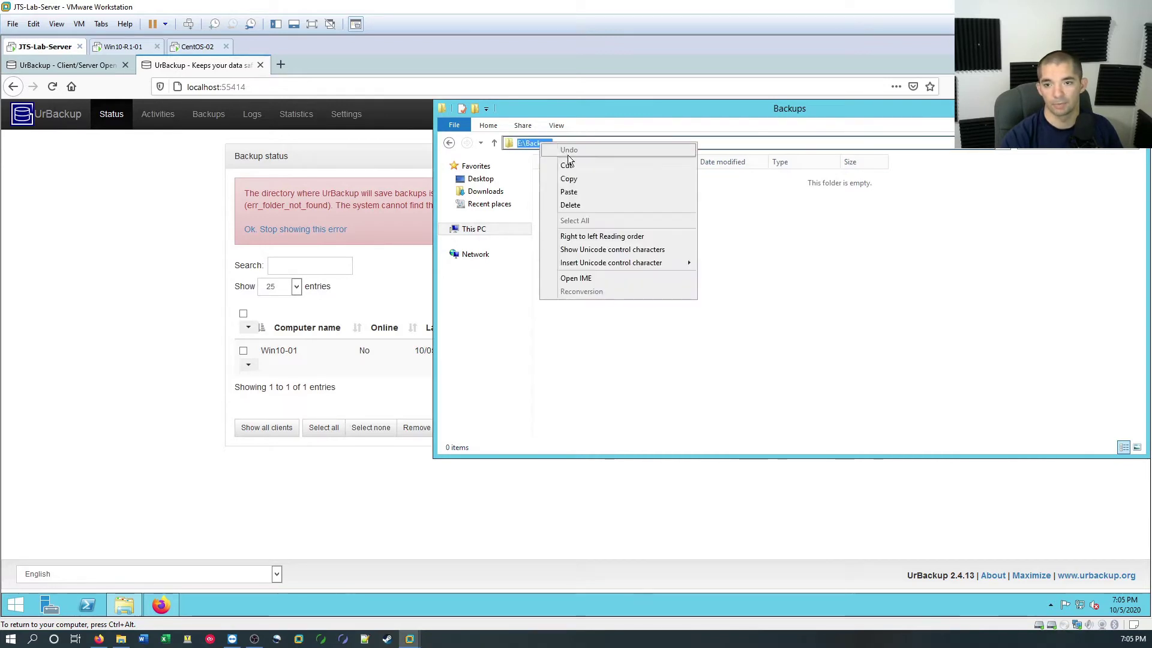
left_click(574, 177)
- Set the Backup storage path to E:\Backups in server Settings, save, and return to Status
left_click(145, 217)
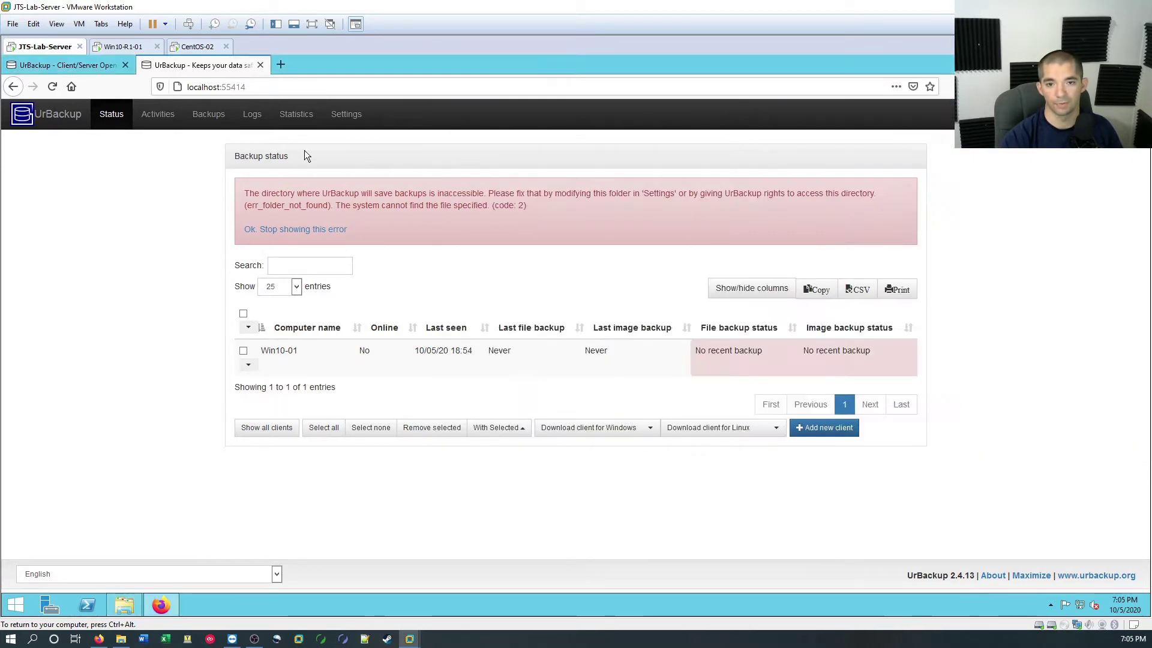
left_click(346, 114)
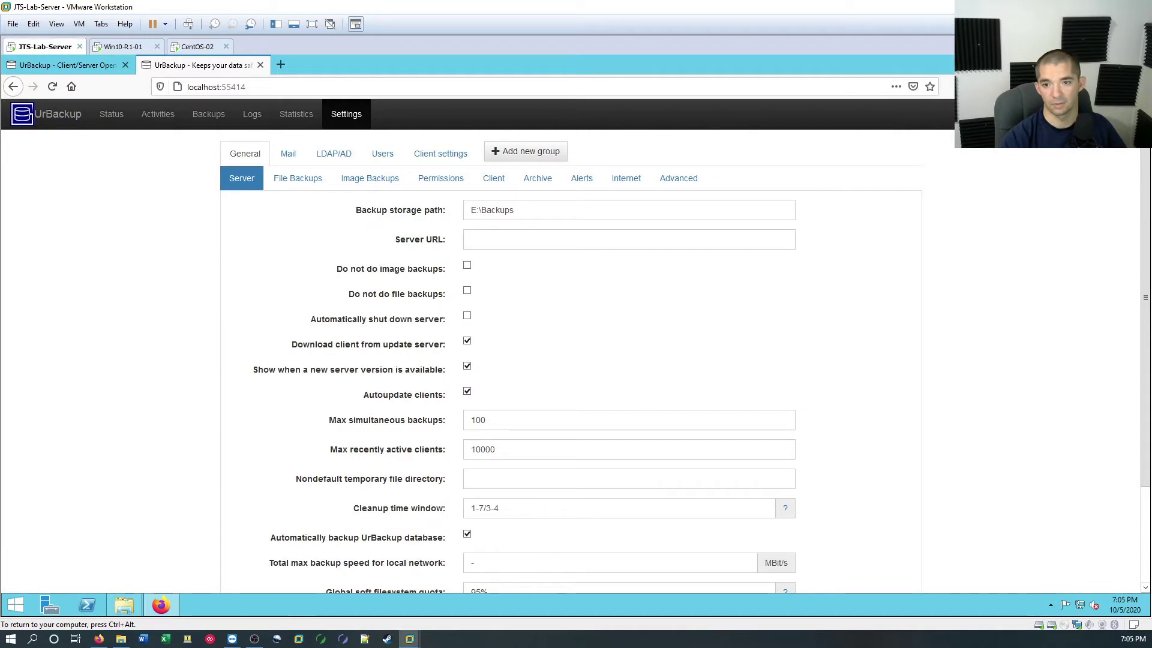
left_click(445, 206)
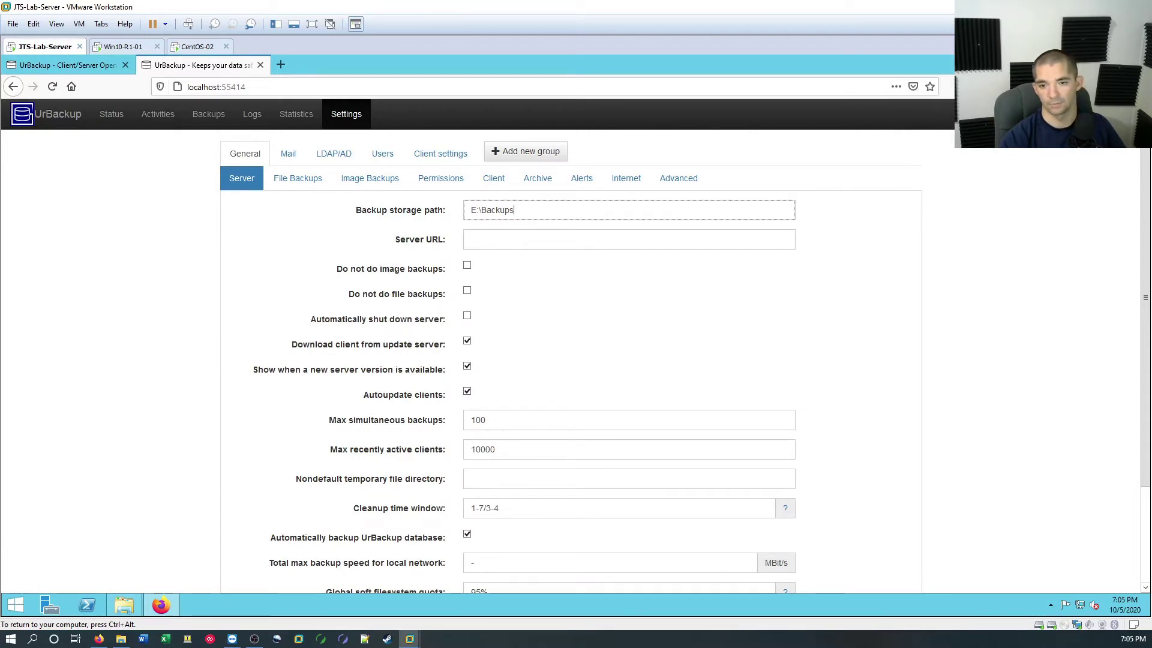
key("ctrl+a")
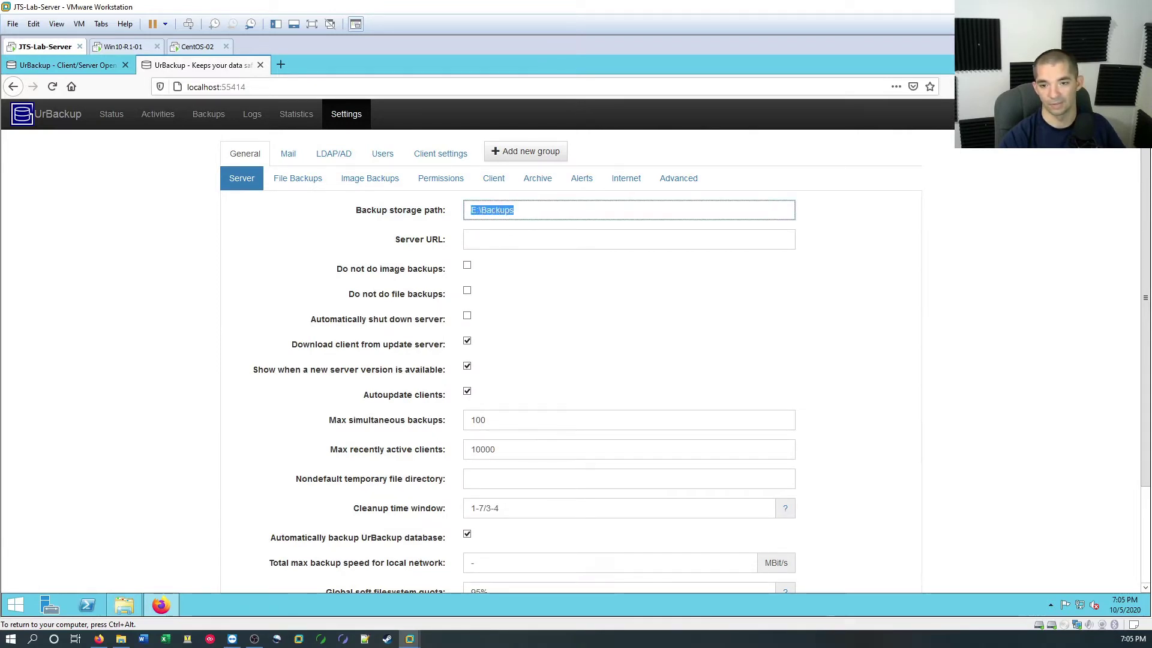
left_click(448, 205)
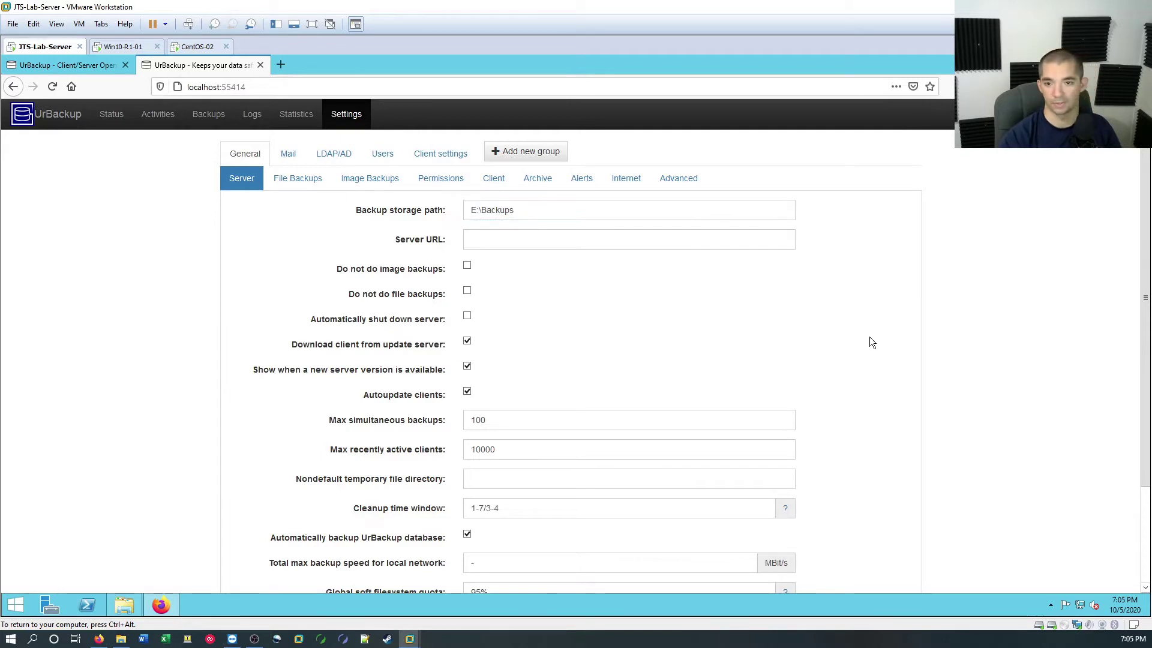
scroll(869, 337, "down", 3)
left_click(907, 542)
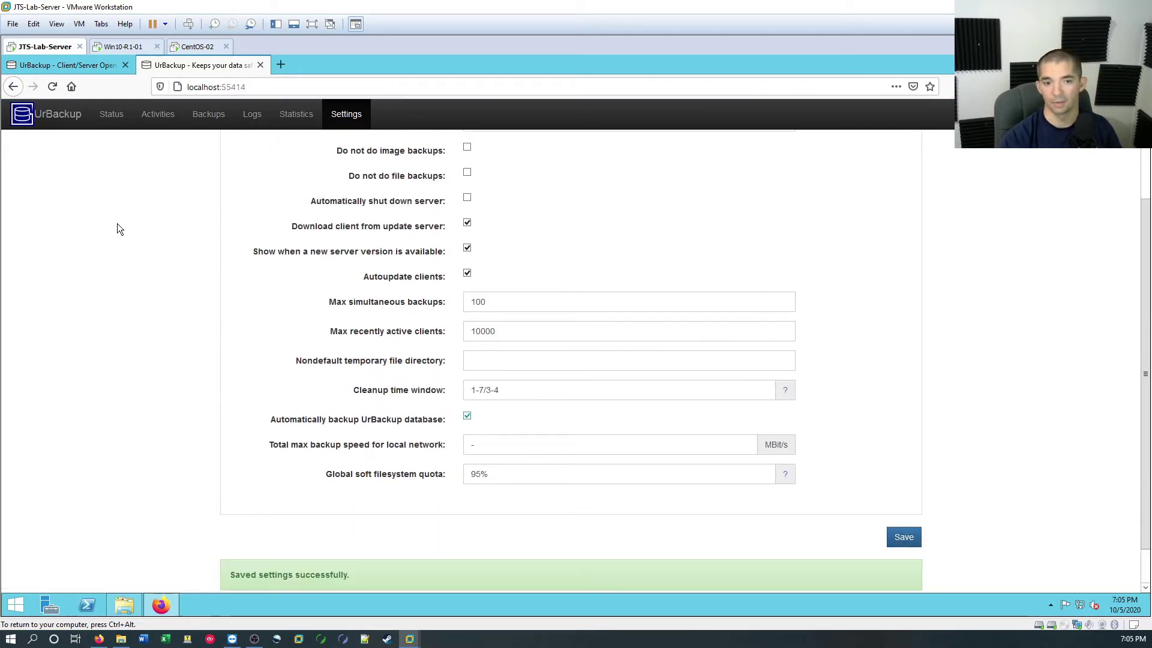
left_click(117, 125)
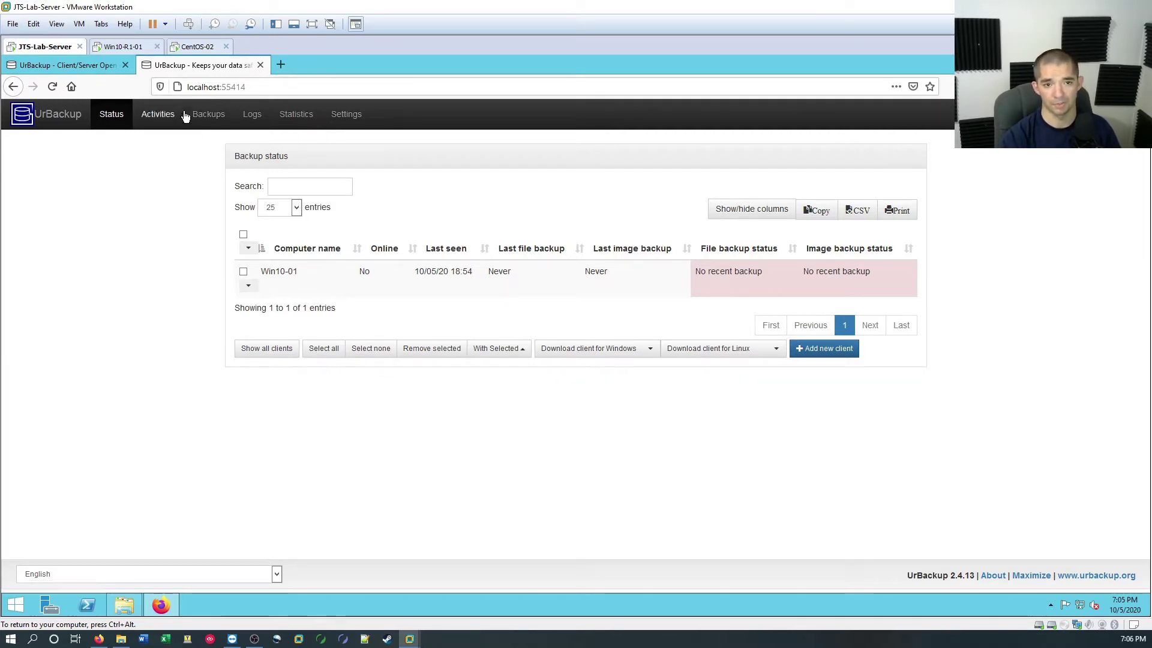
- On the Windows 10 VM, run the UrBackup Client 2.4.10 installer from Downloads
left_click(126, 46)
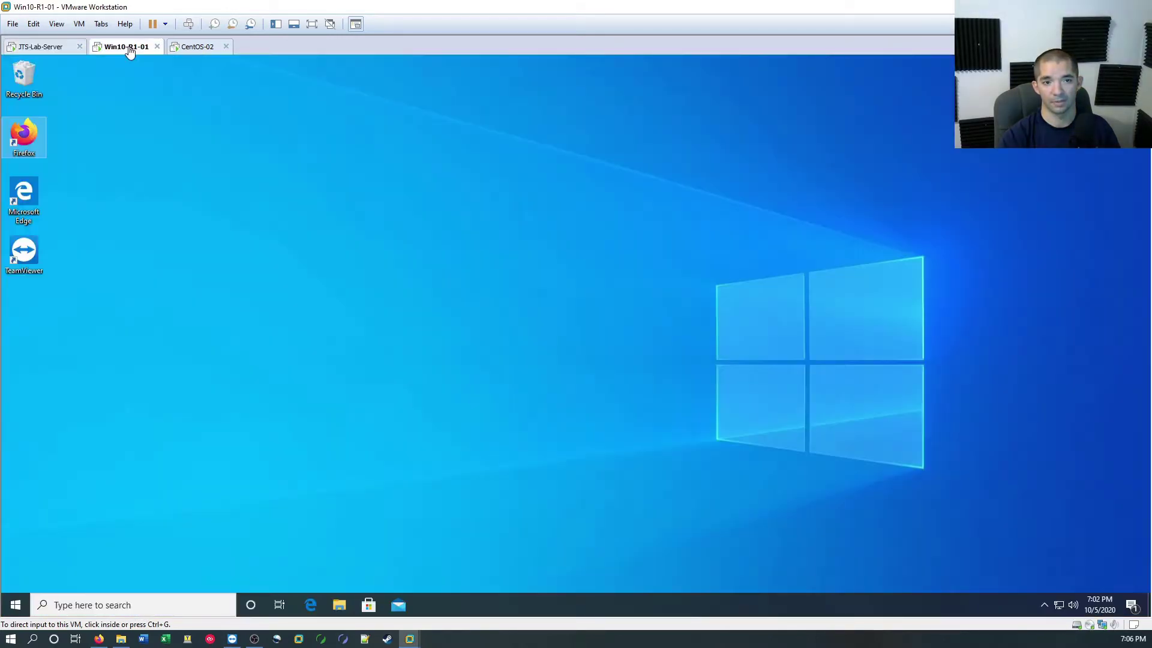
left_click(432, 332)
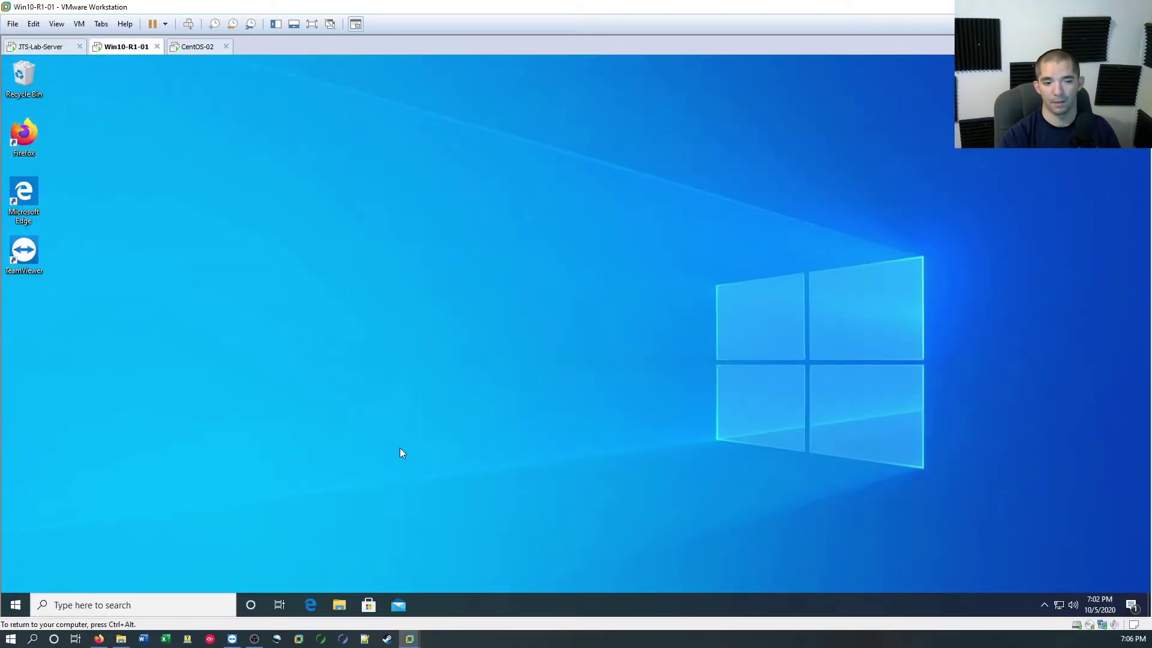
left_click(340, 605)
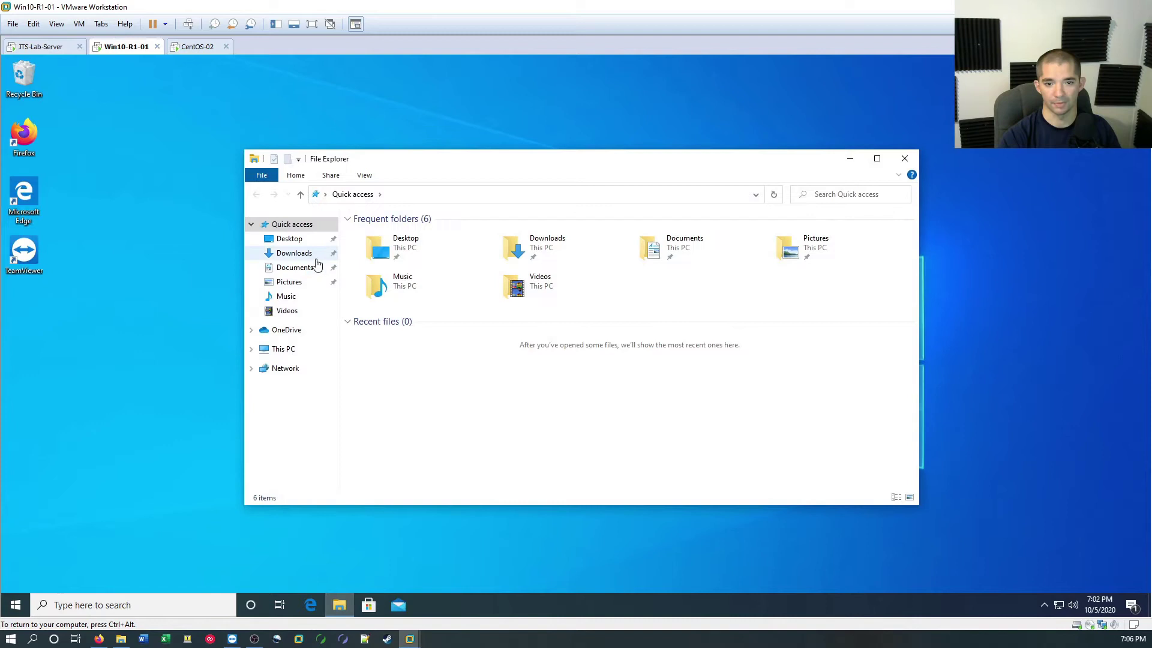
left_click(317, 255)
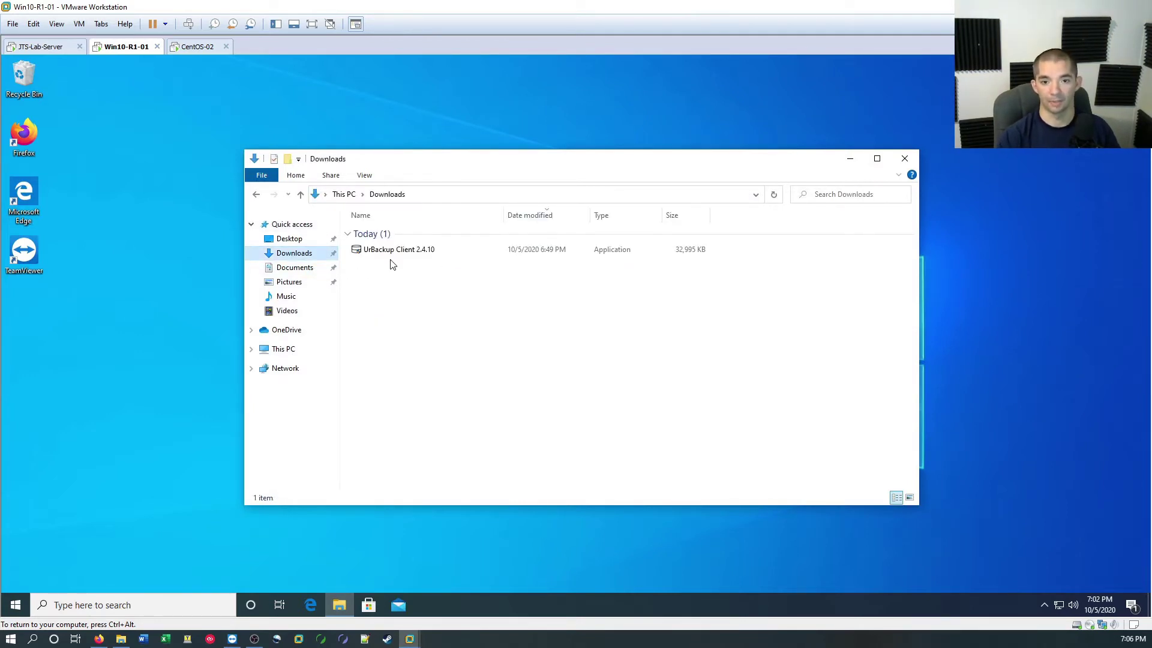
left_click(418, 256)
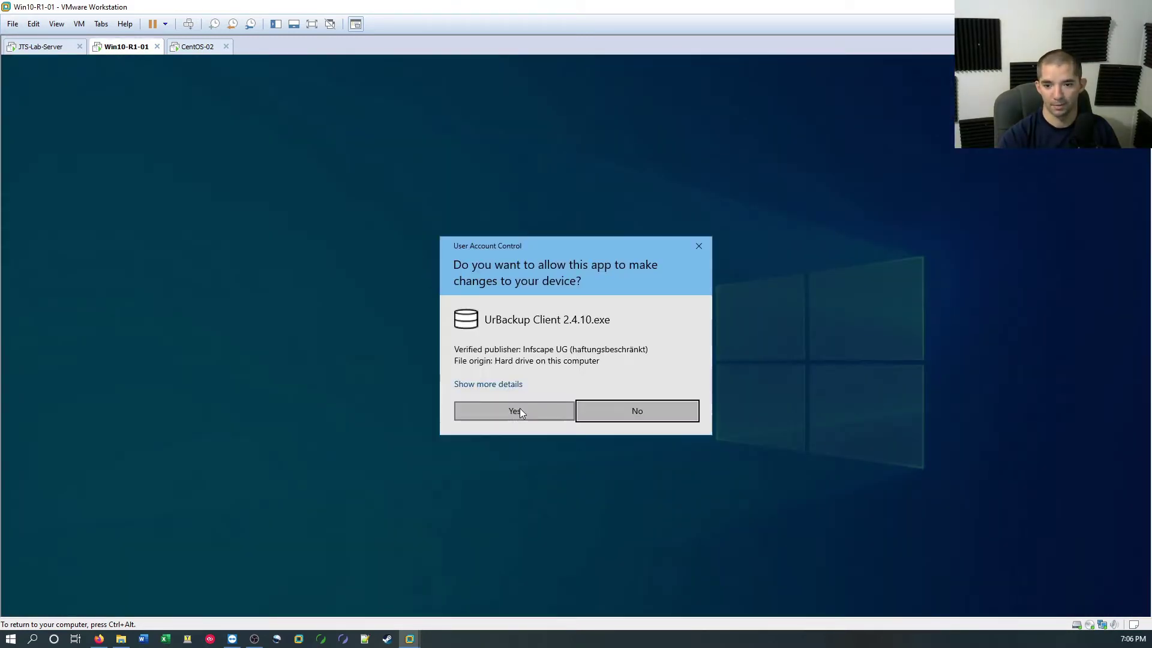
- Install UrBackup Client 2.4.10 in English to the default location, accepting the license
left_click(520, 410)
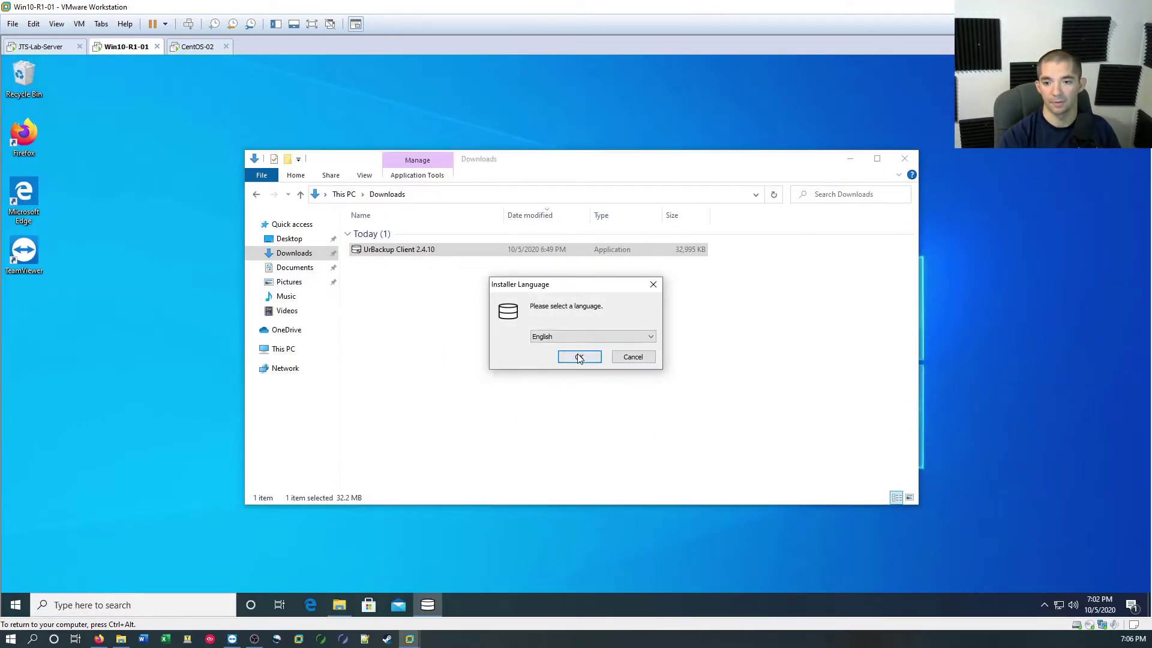
left_click(580, 358)
left_click(641, 425)
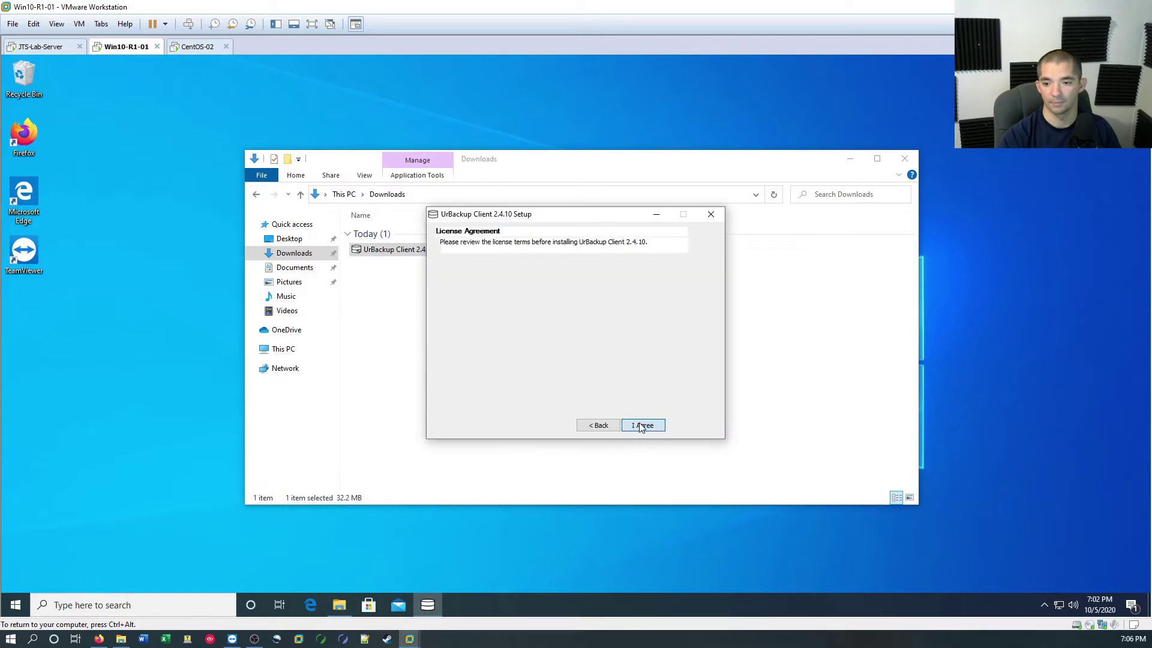
left_click(654, 427)
left_click(653, 428)
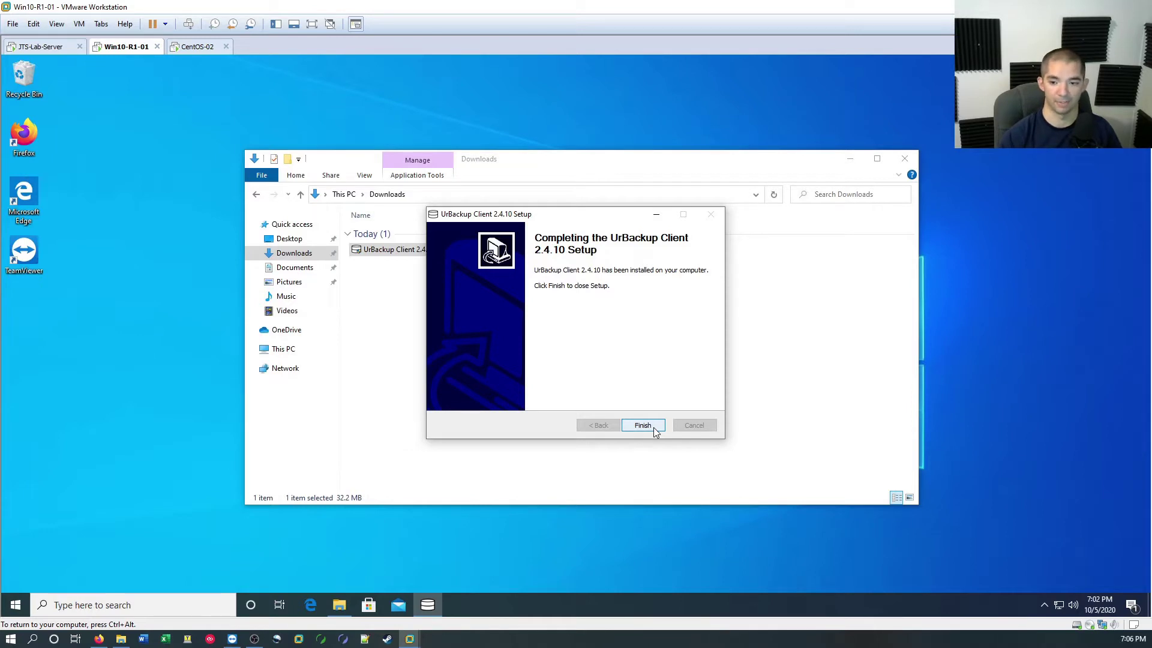
left_click(643, 425)
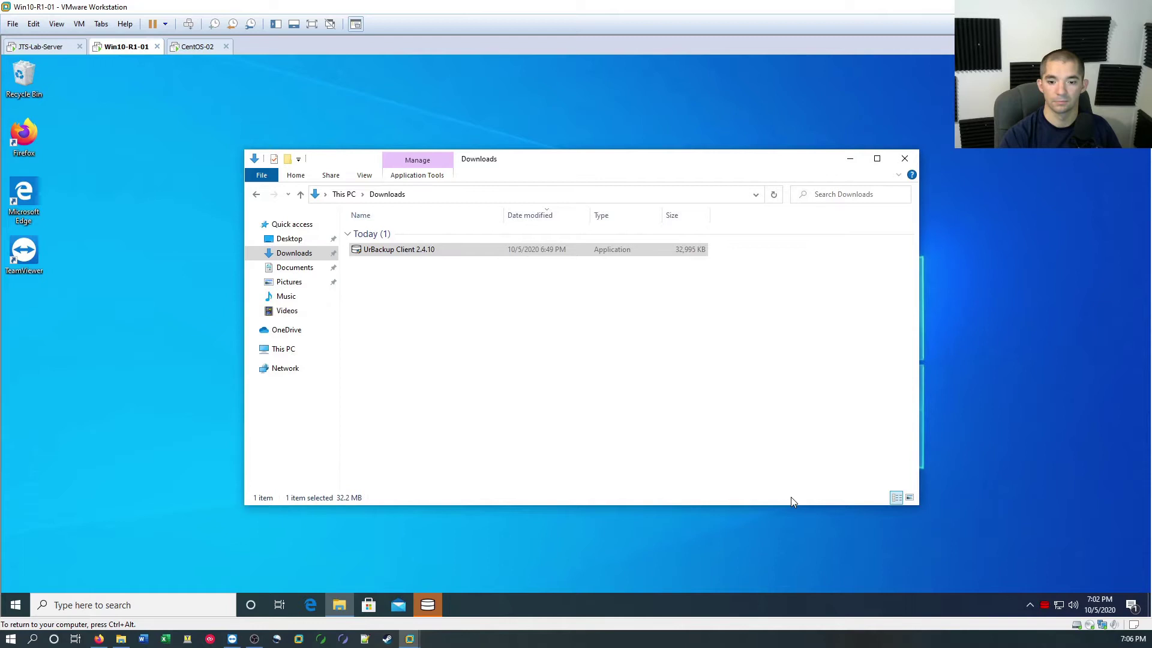
- Keep the recommended file set and system volume, then close the Downloads window
left_click(430, 606)
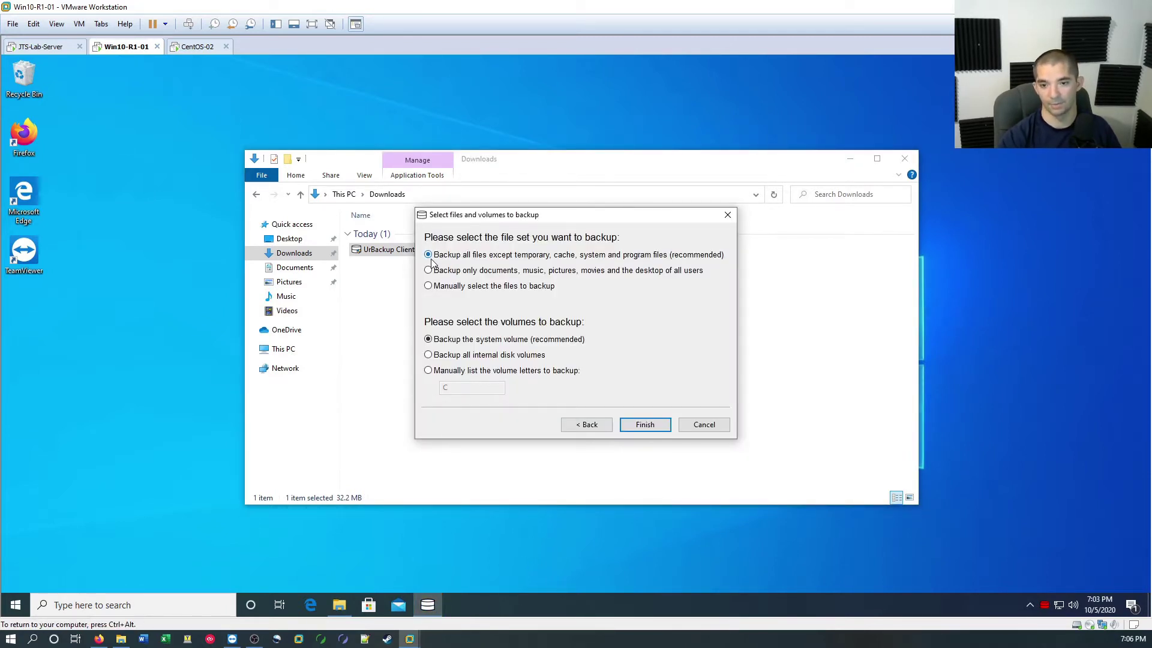
left_click(640, 427)
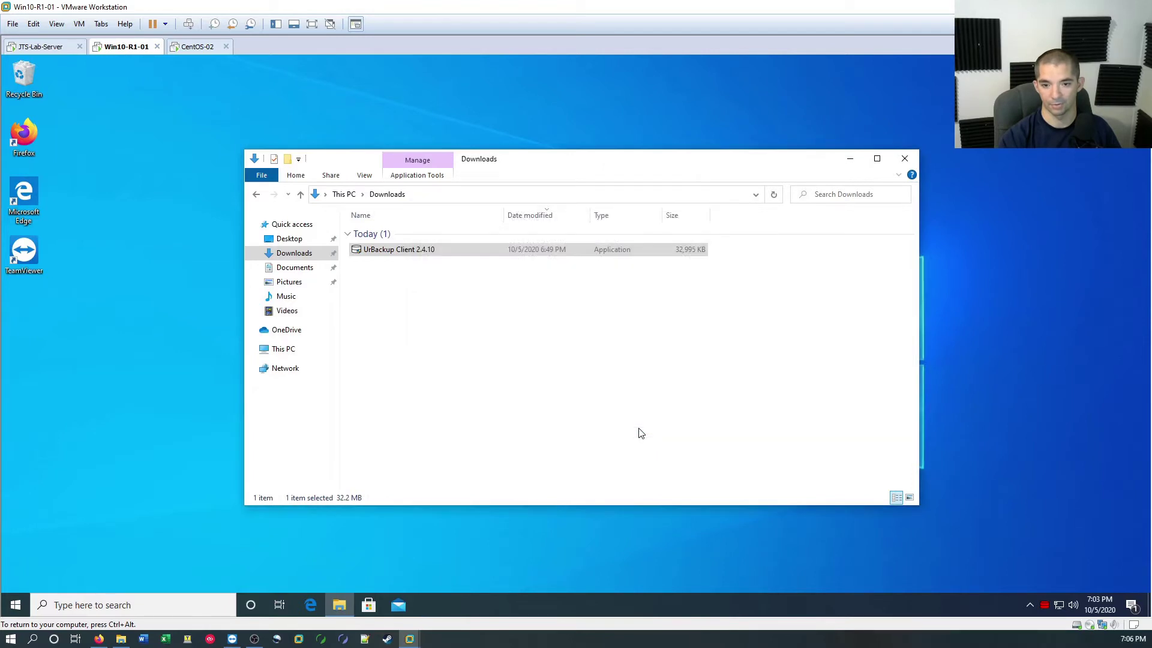
left_click(904, 162)
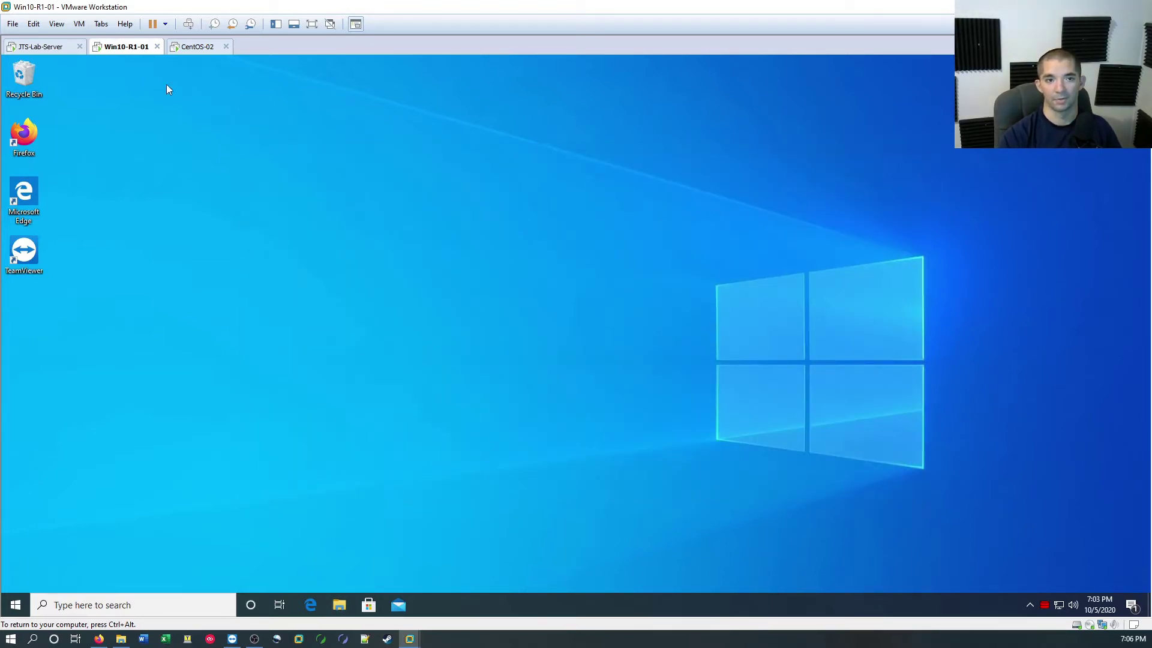
- Switch to JTS-Lab-Server to see Win10-01 offline on the UrBackup Status page
left_click(47, 48)
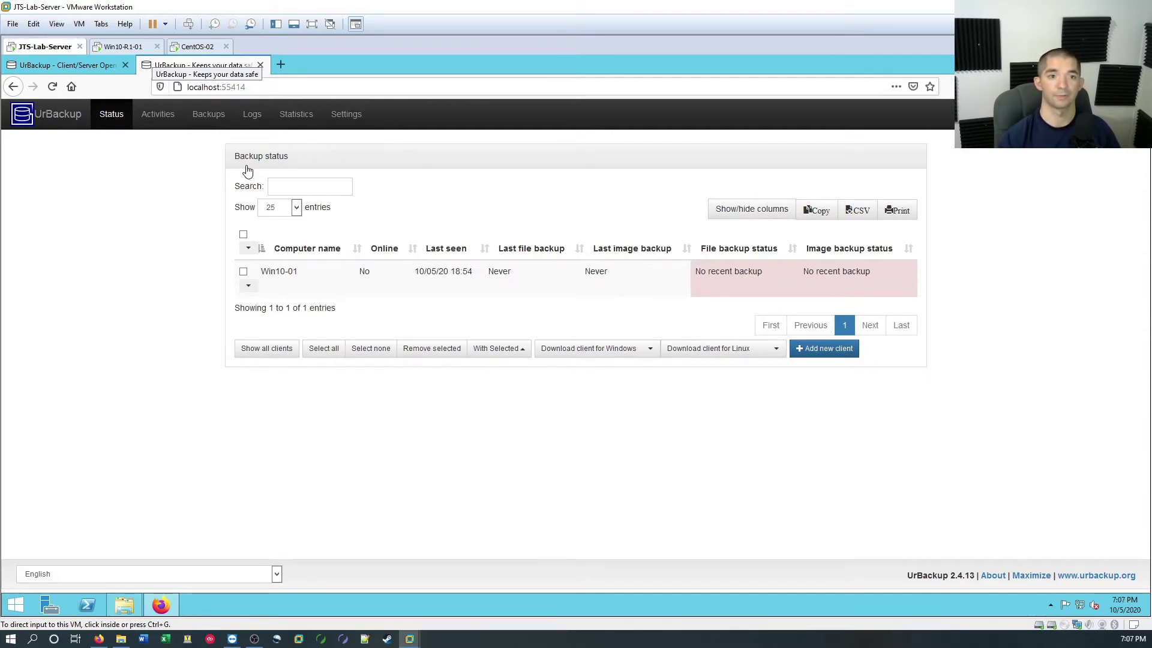
- On Win10-R1-01, open the UrBackup client Status window from the system tray and reposition it
left_click(122, 47)
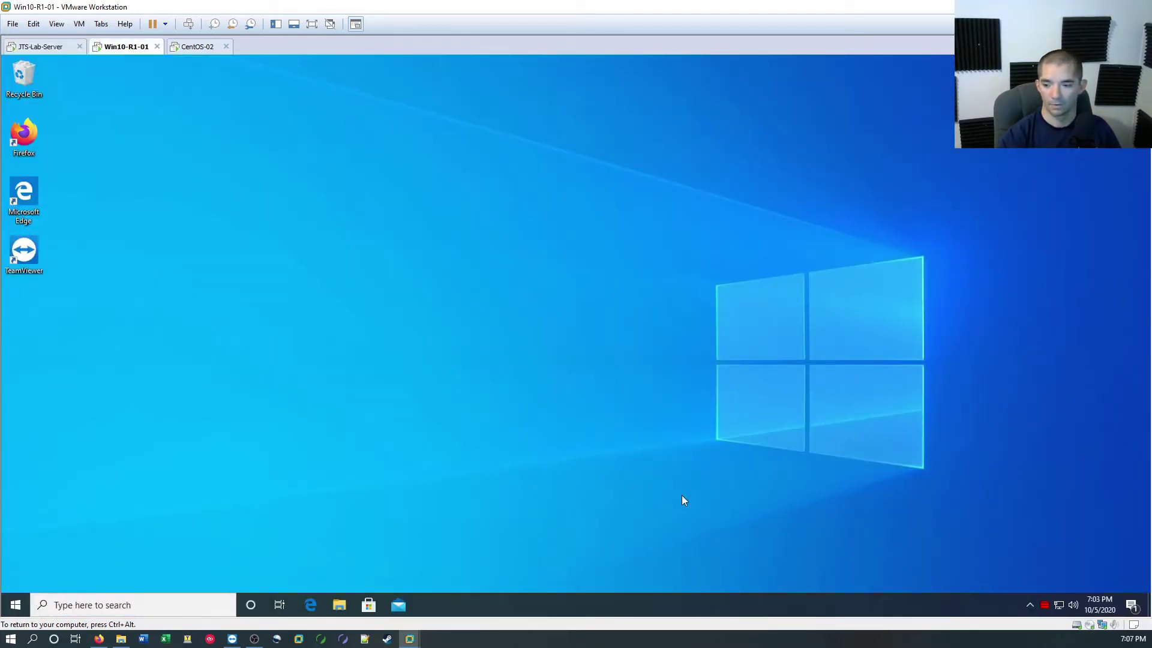
left_click(1031, 605)
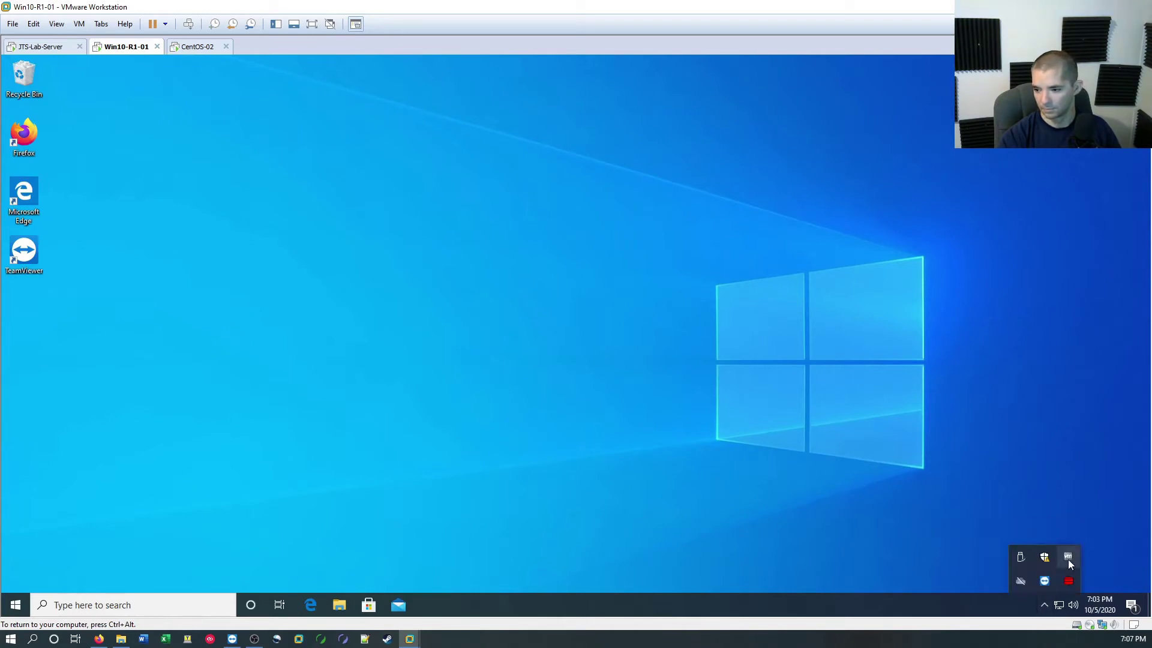
right_click(1072, 577)
left_click(1061, 555)
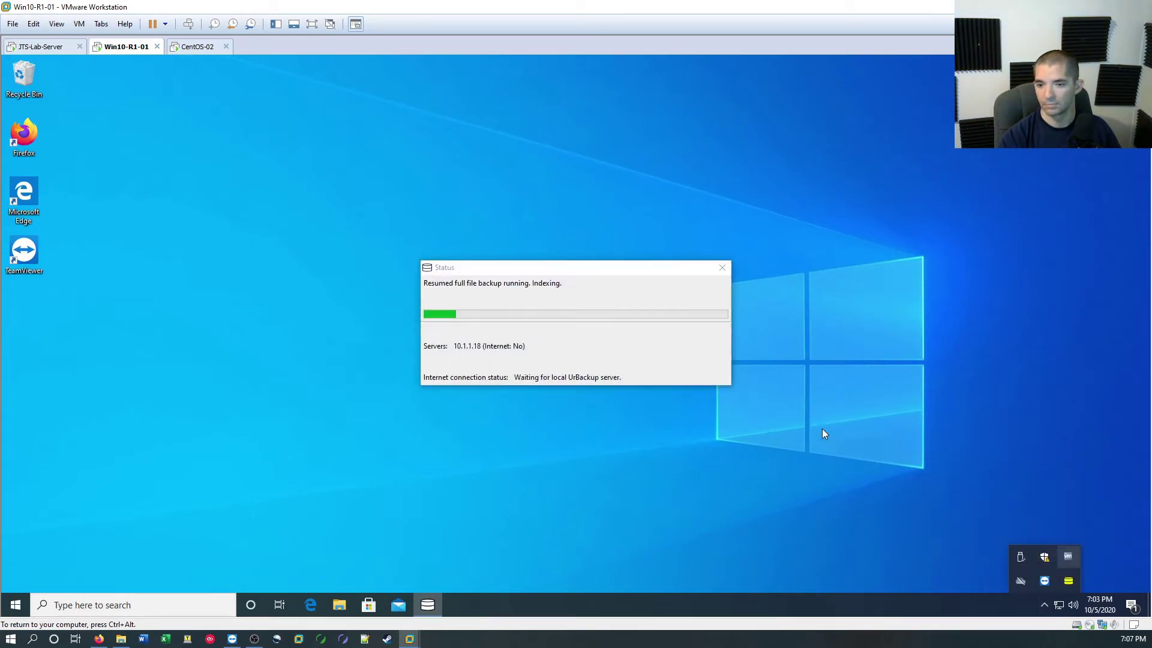
left_click_drag(581, 269, 422, 230)
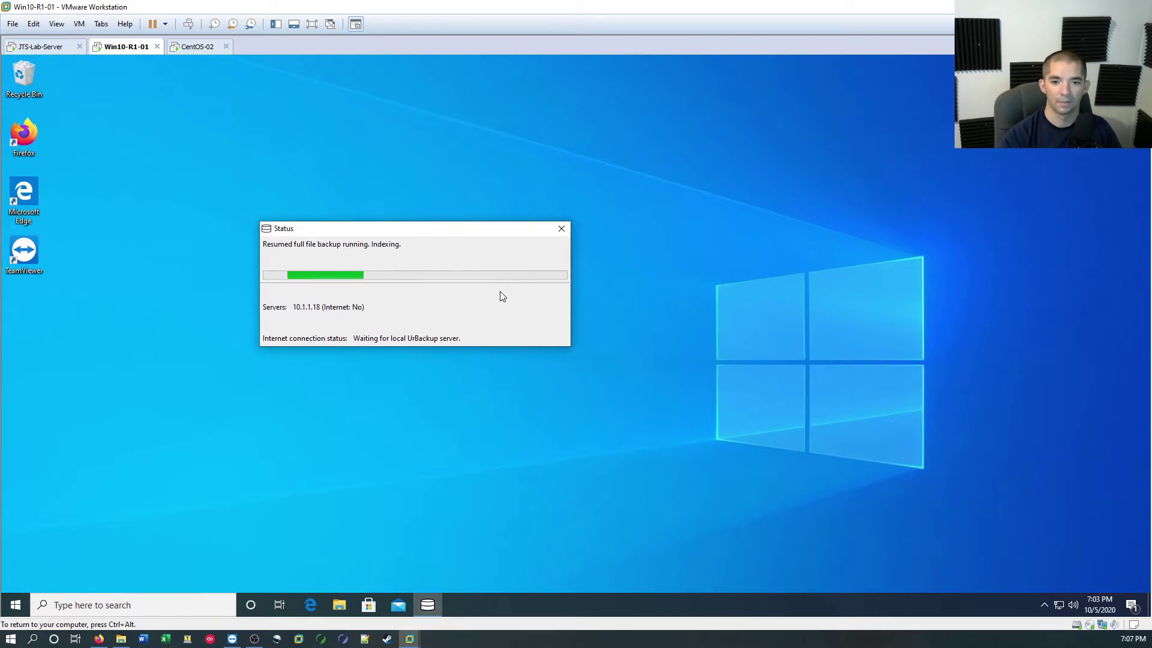
left_click_drag(473, 233, 551, 232)
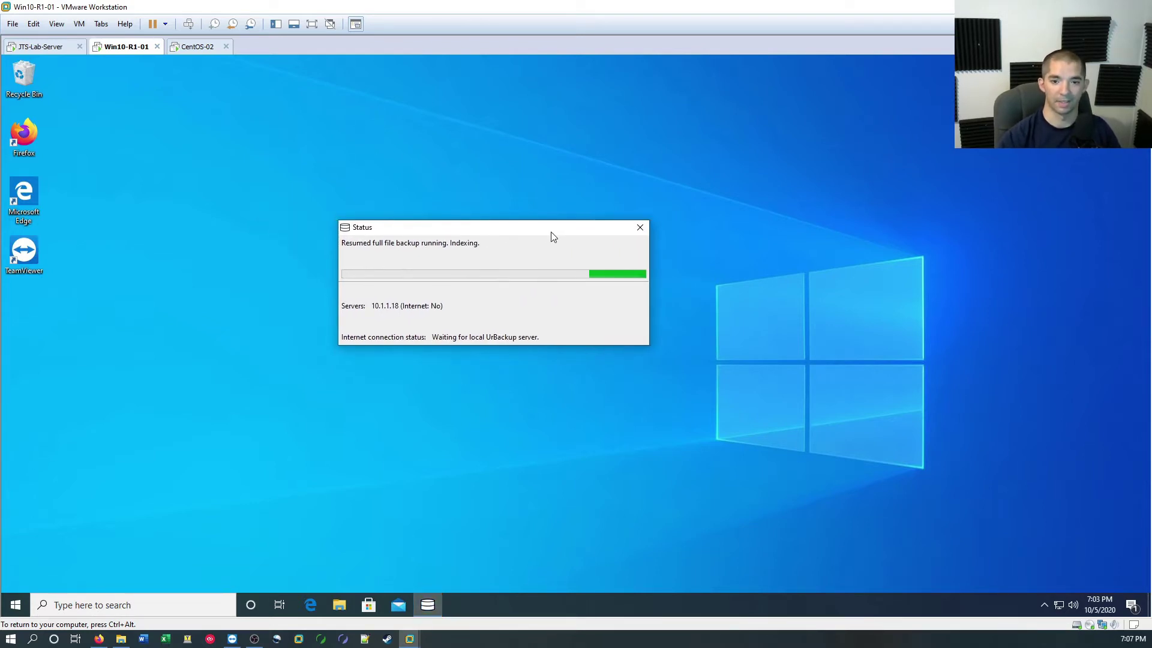
- On JTS-Lab-Server, open the live log of Win10-01's resumed full file backup from Activities
left_click(21, 50)
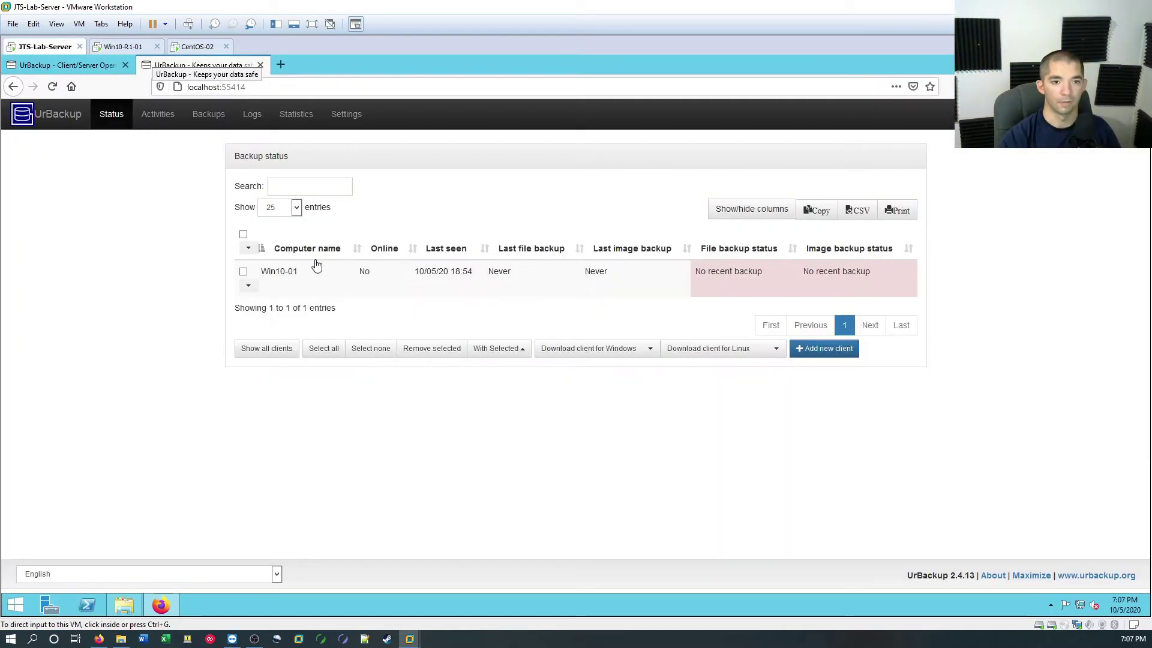
left_click(151, 118)
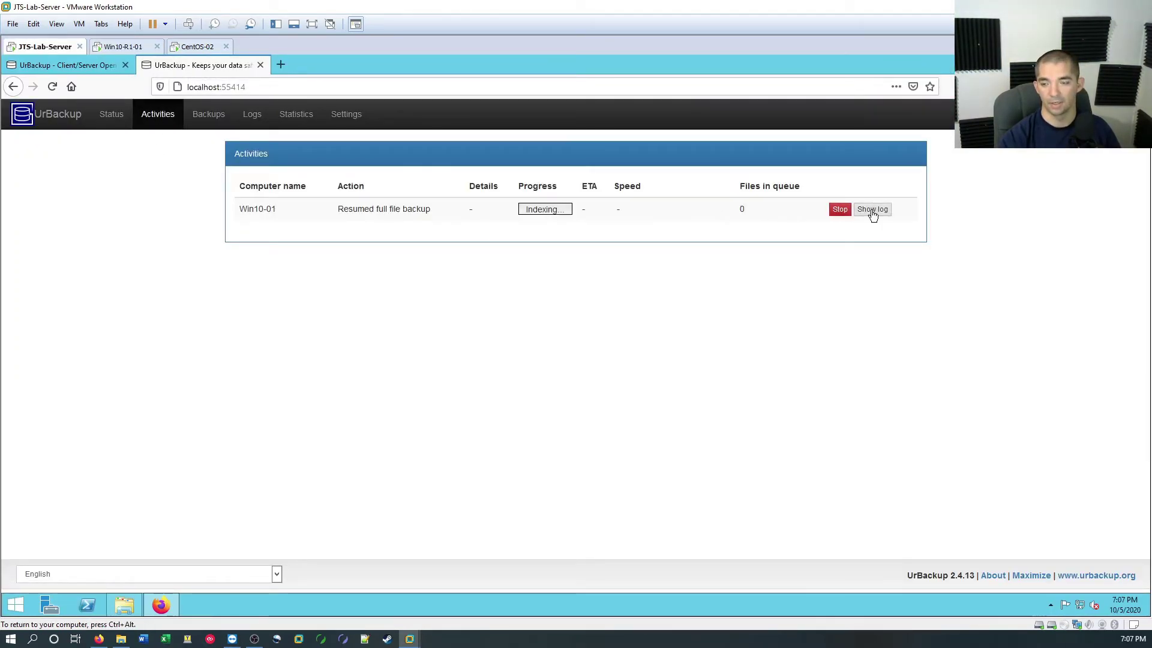
left_click(872, 211)
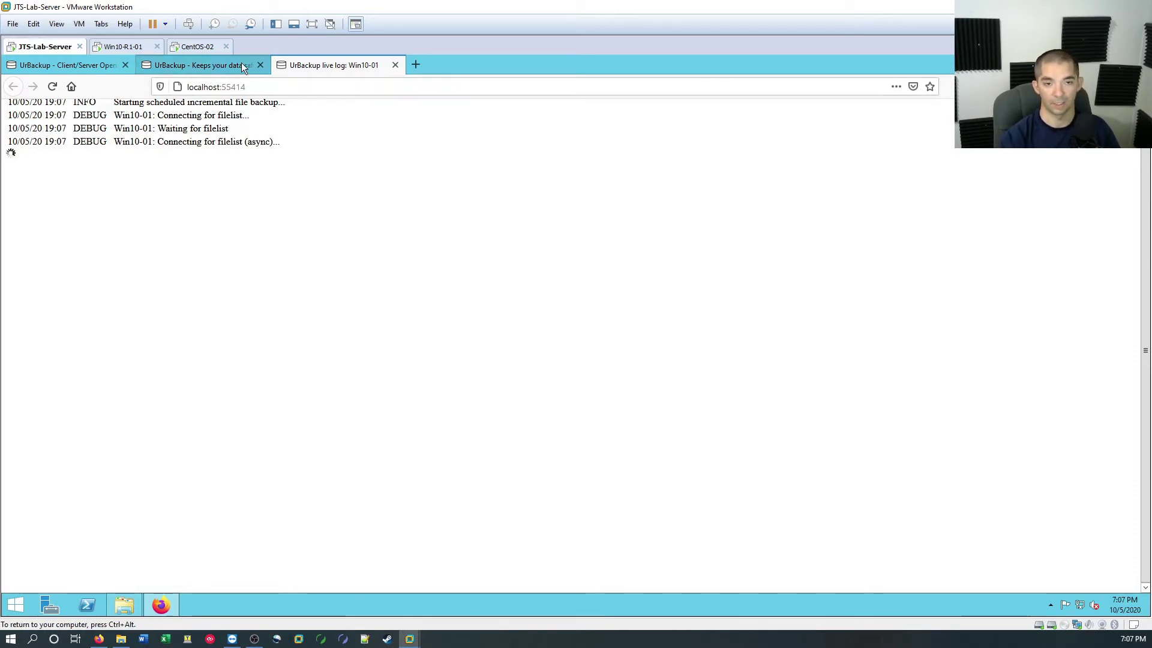
- Connect CentOS-02's network adapter 1 to LabRange-1, then sign in with the user's password
left_click(207, 50)
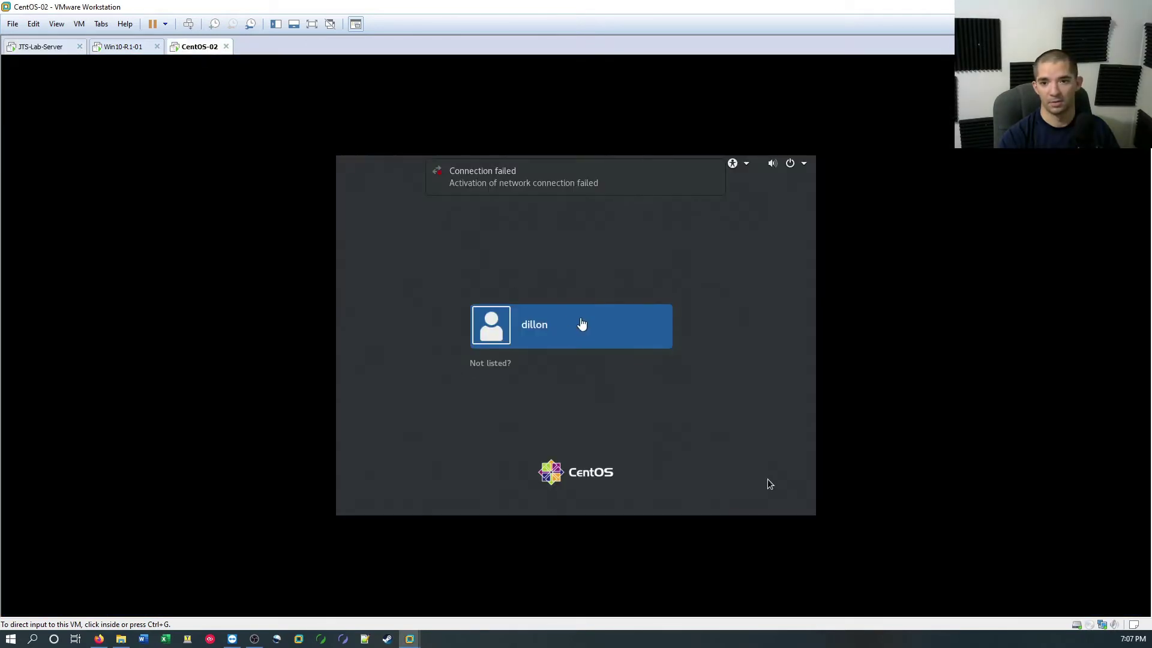
left_click(770, 484)
key("ctrl+alt")
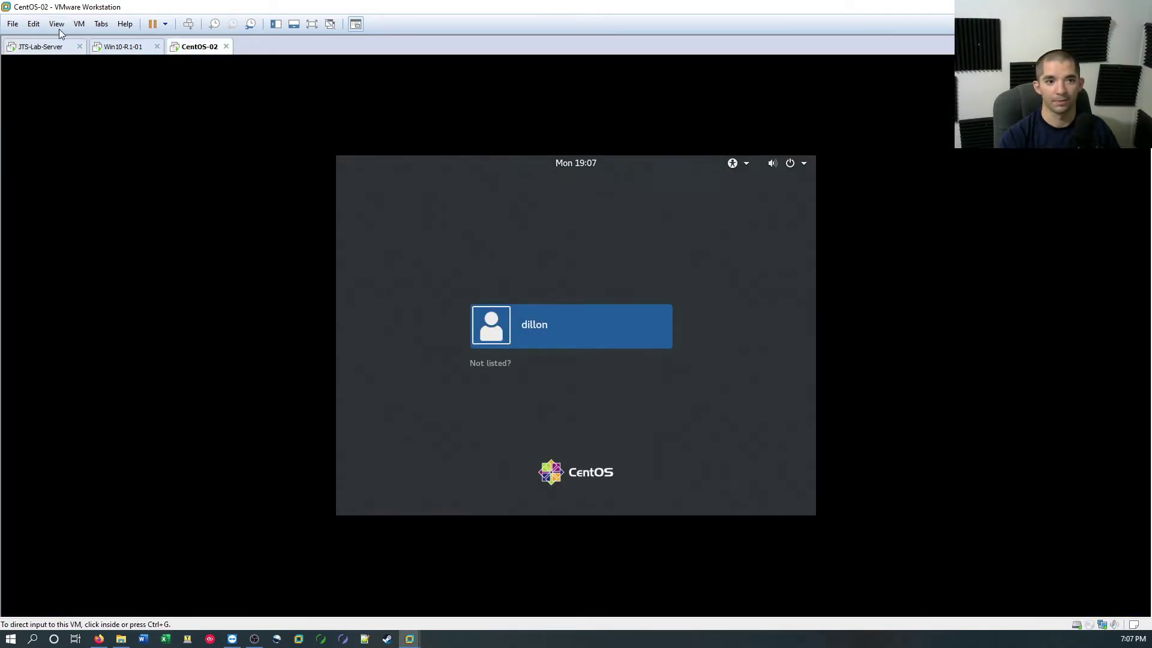
left_click(83, 28)
left_click(105, 180)
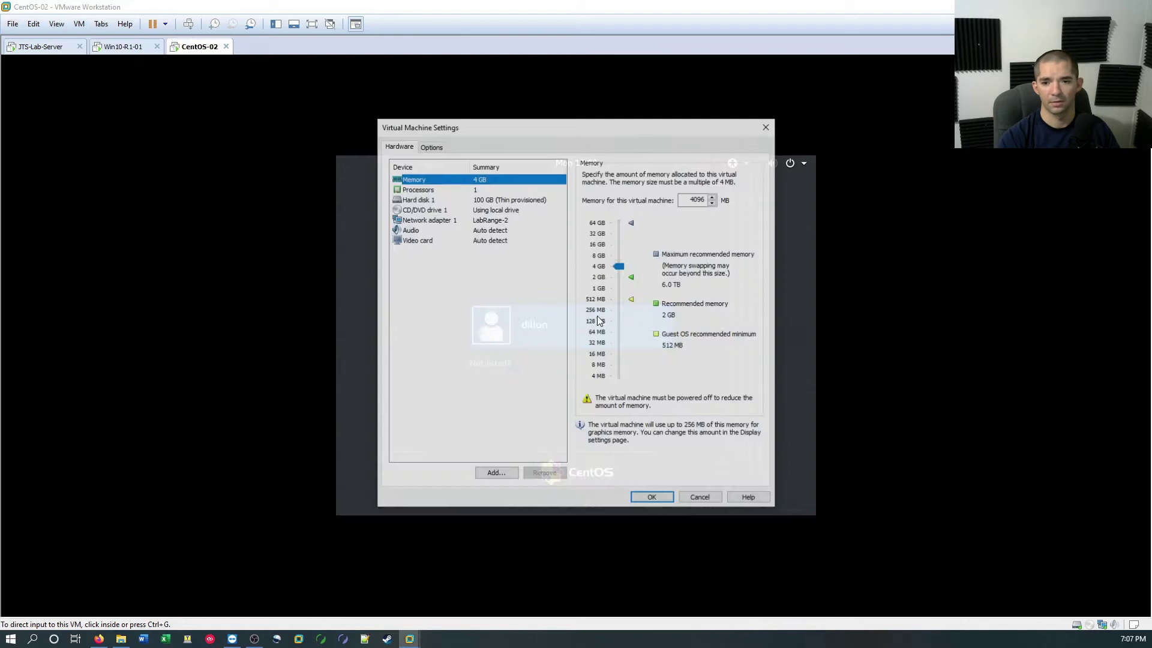
left_click(509, 222)
left_click(643, 223)
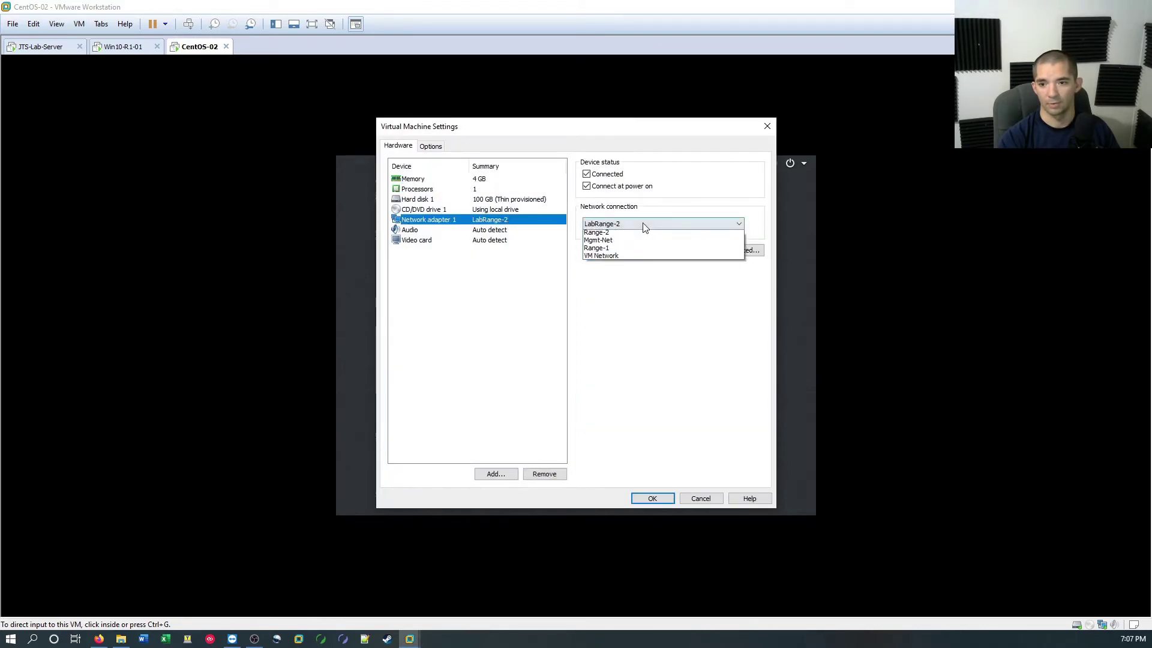
left_click(641, 251)
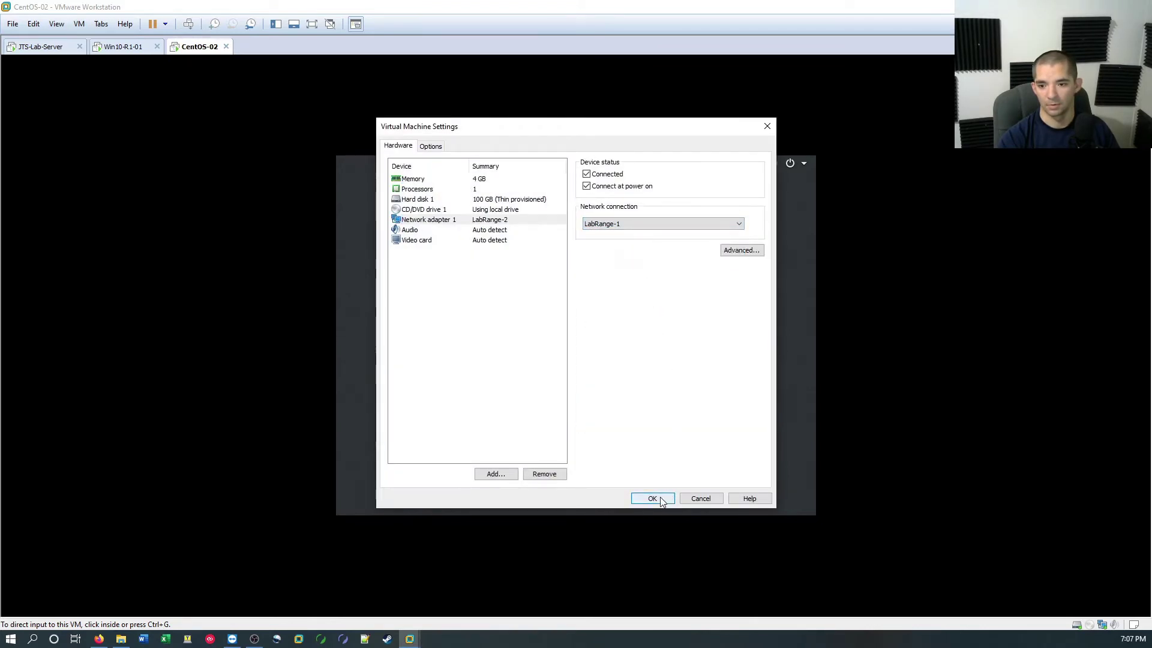
left_click(655, 499)
left_click(585, 326)
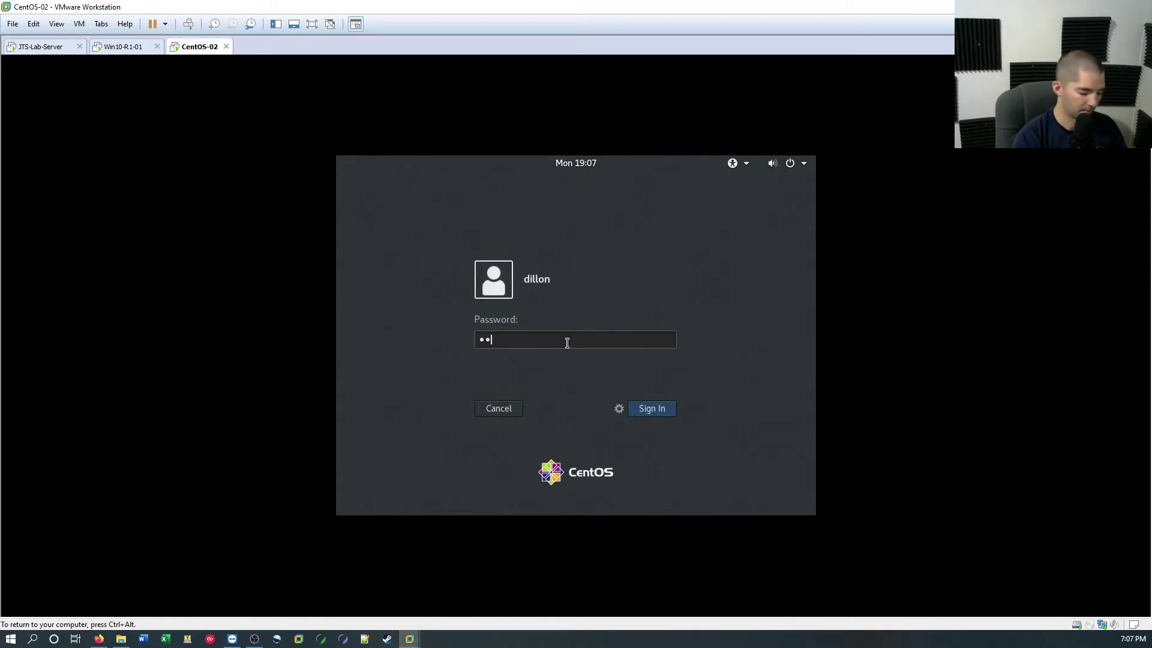
key("Return")
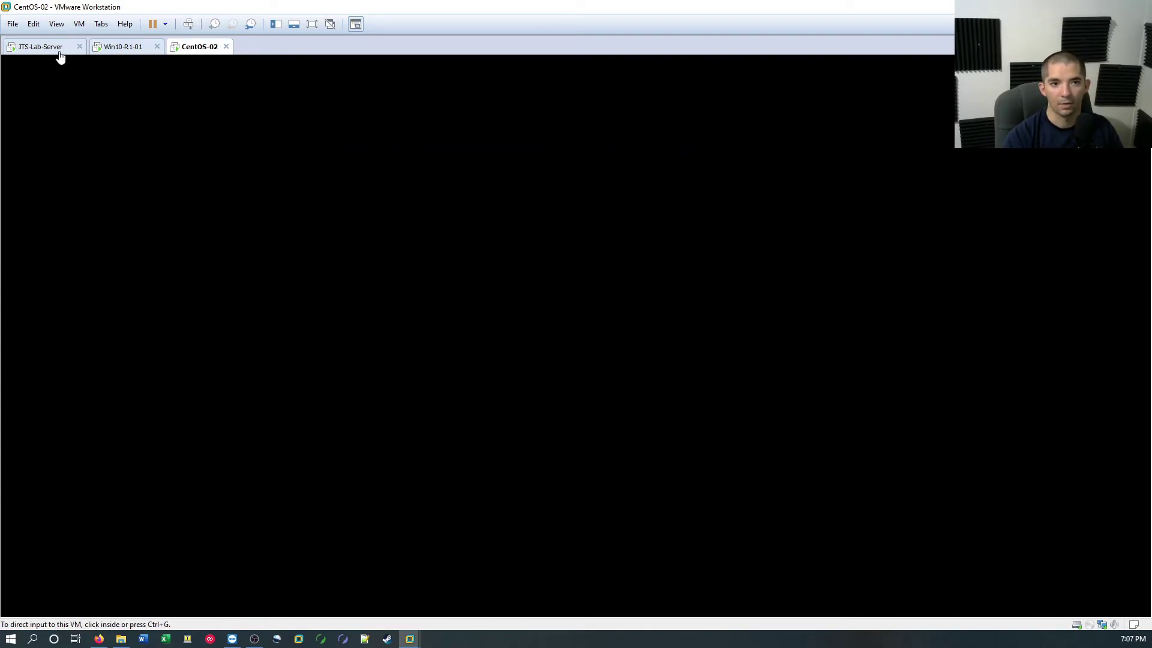
- Look at the backup server and Windows 10 VMs, then switch to CentOS-02
left_click(60, 51)
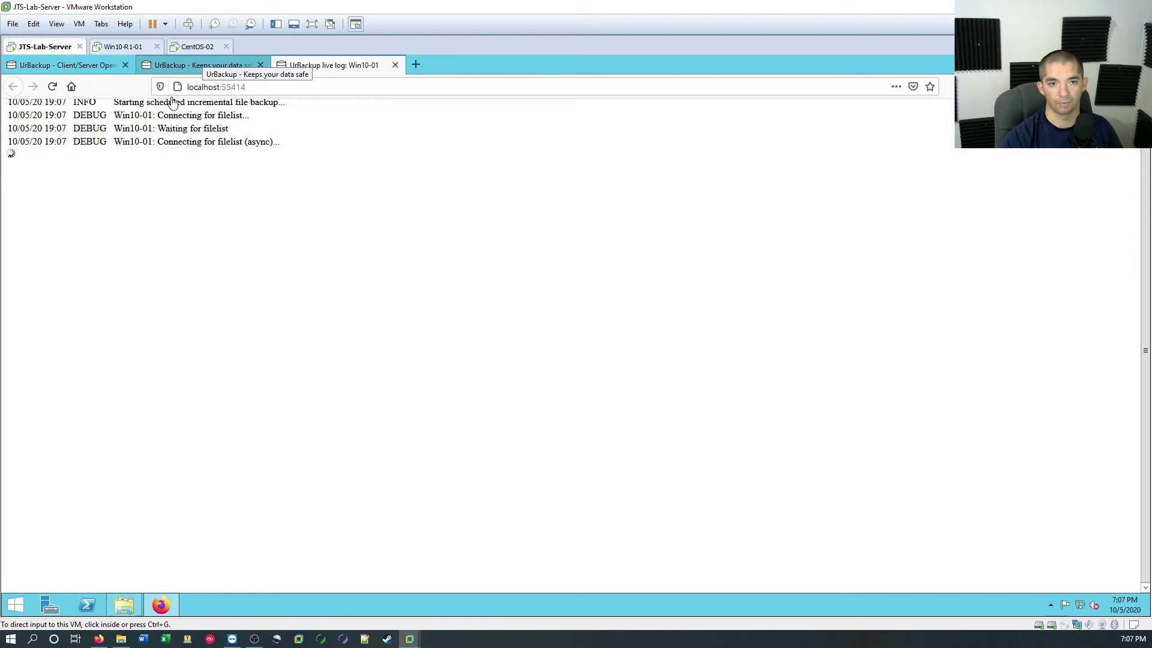
left_click(180, 66)
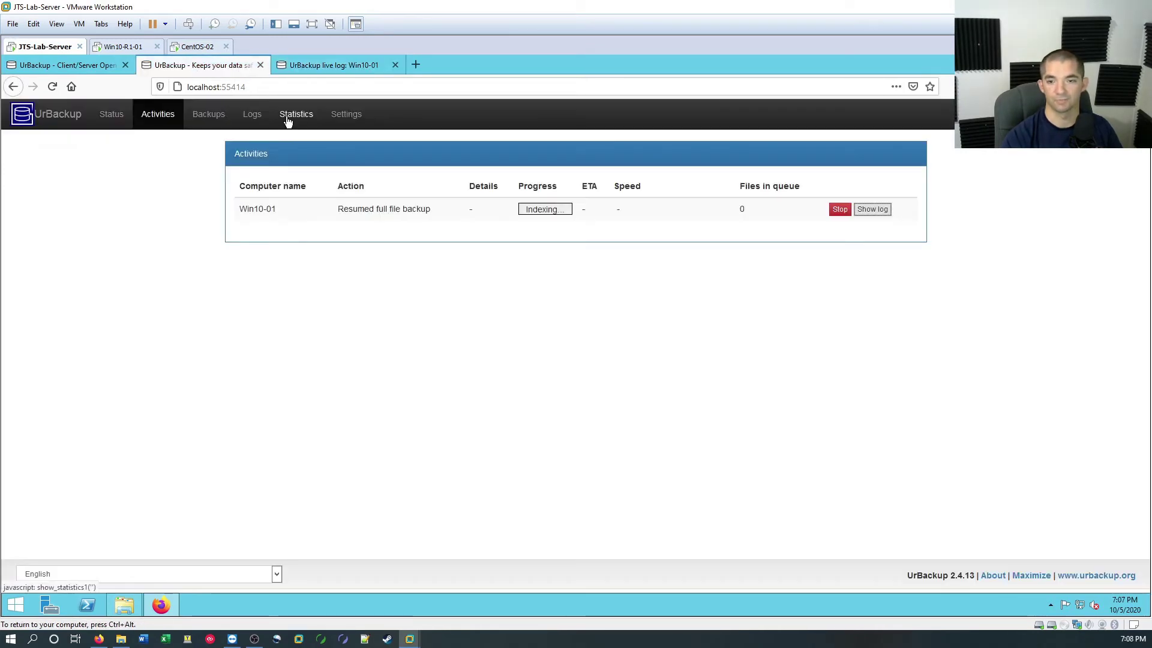
left_click(135, 52)
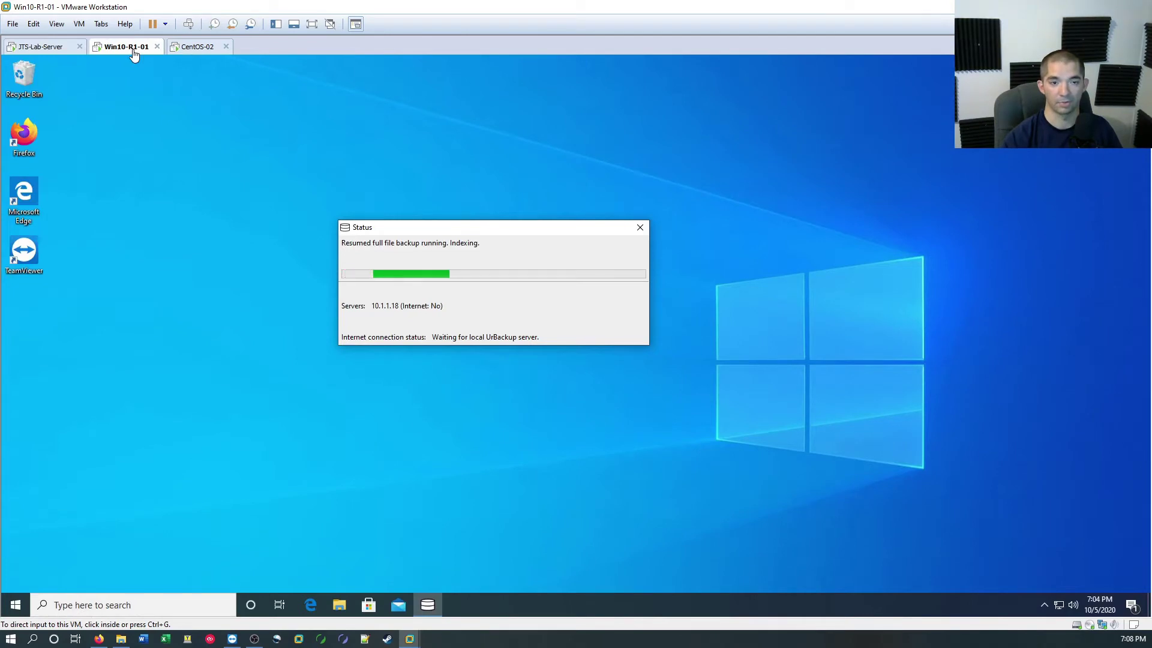
left_click(201, 46)
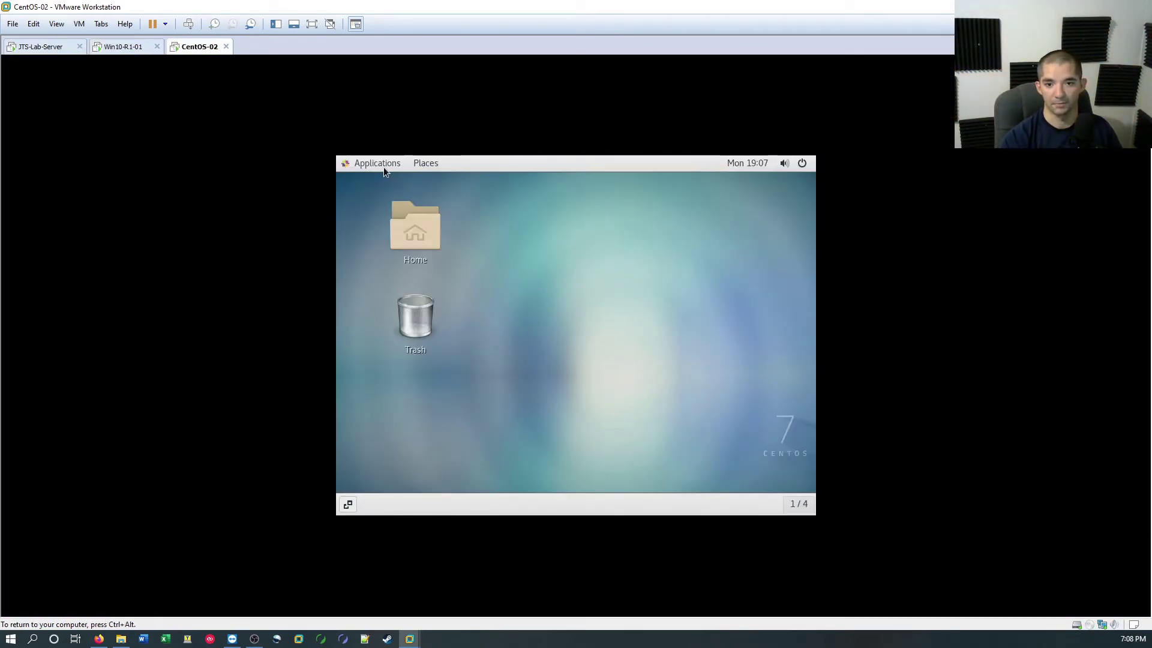
- Launch Firefox from the CentOS applications menu and fit the guest display to the window
left_click(384, 167)
mouse_move(404, 198)
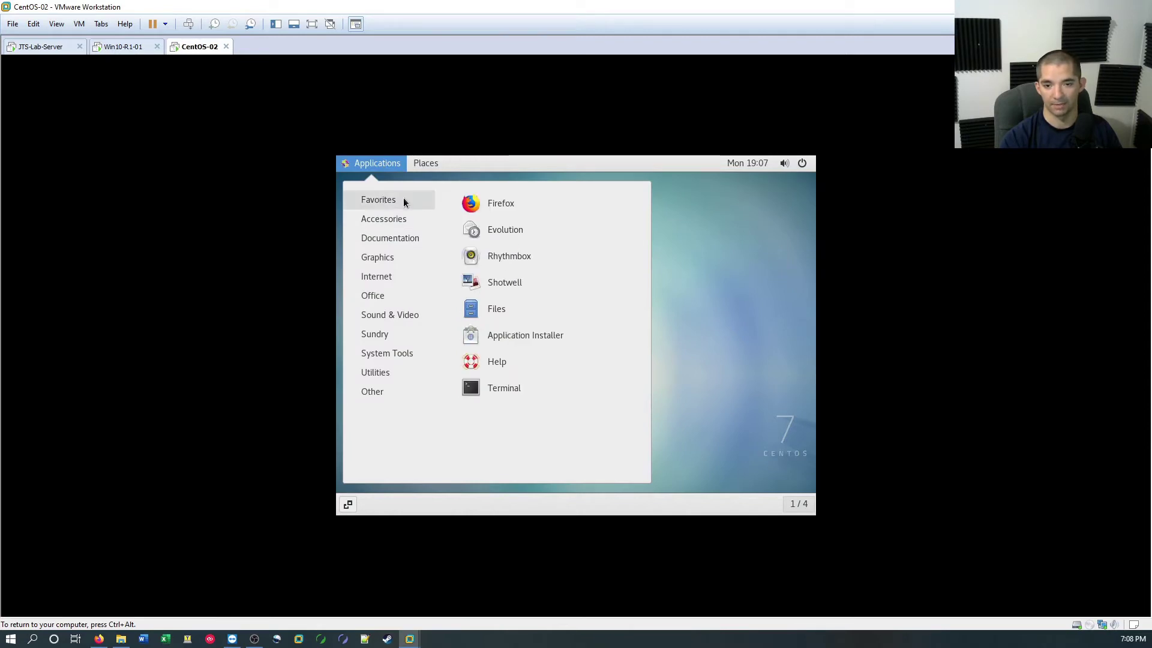
left_click(483, 202)
left_click(57, 24)
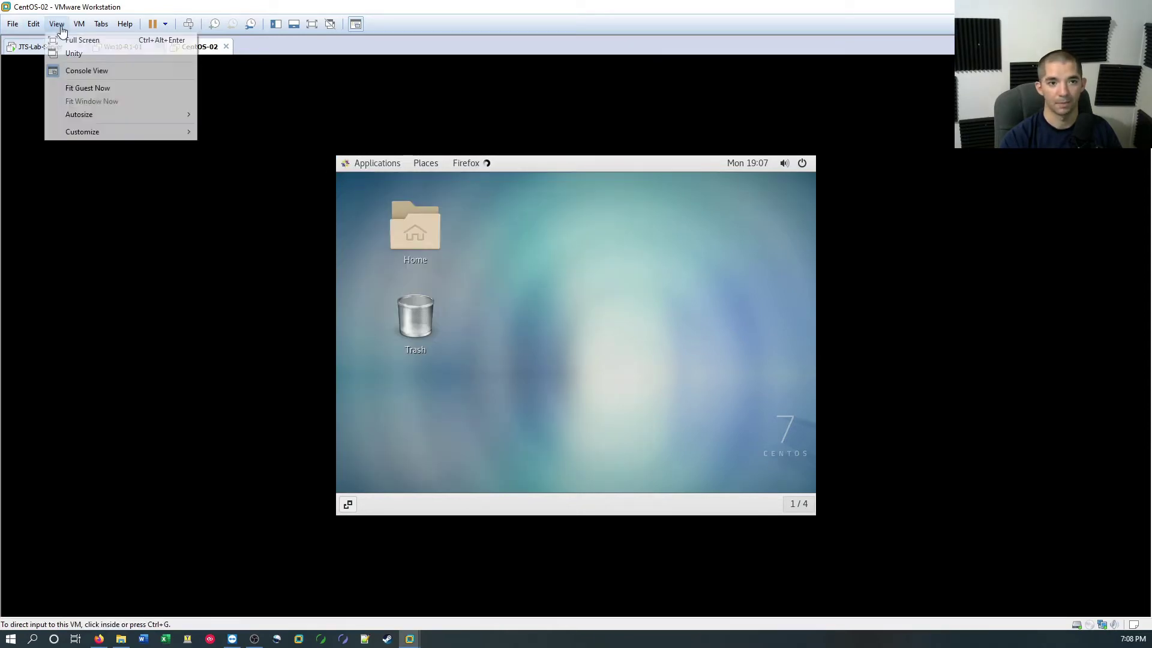
left_click(82, 87)
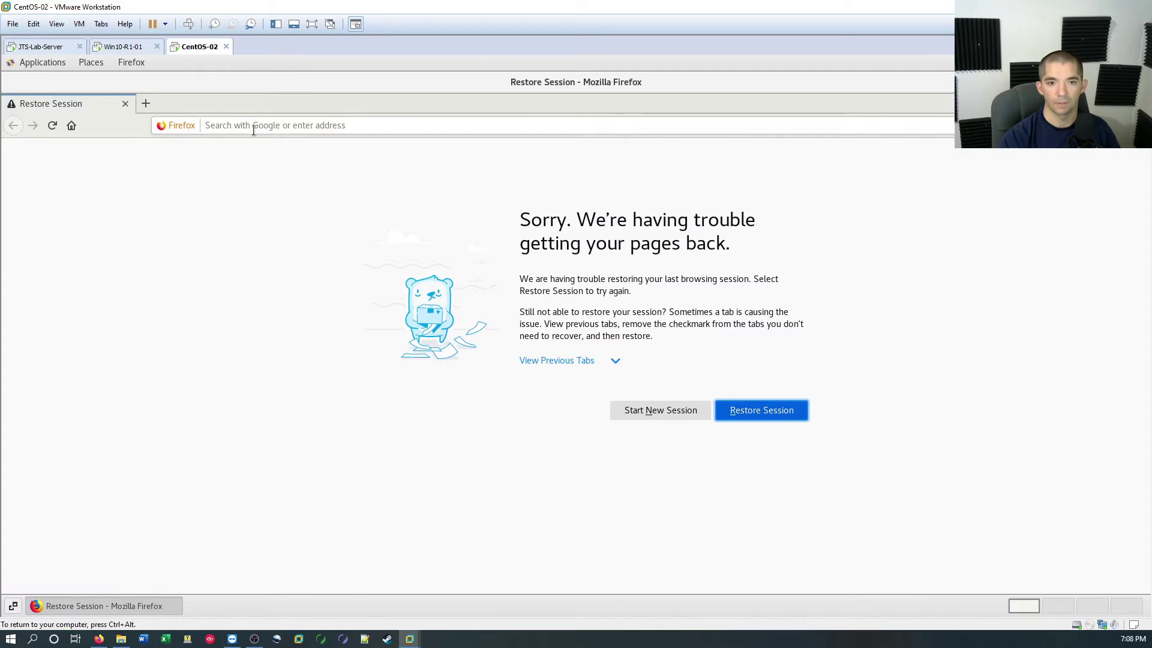
- Try loading the address urback.org in Firefox
left_click(252, 126)
type("urback.org")
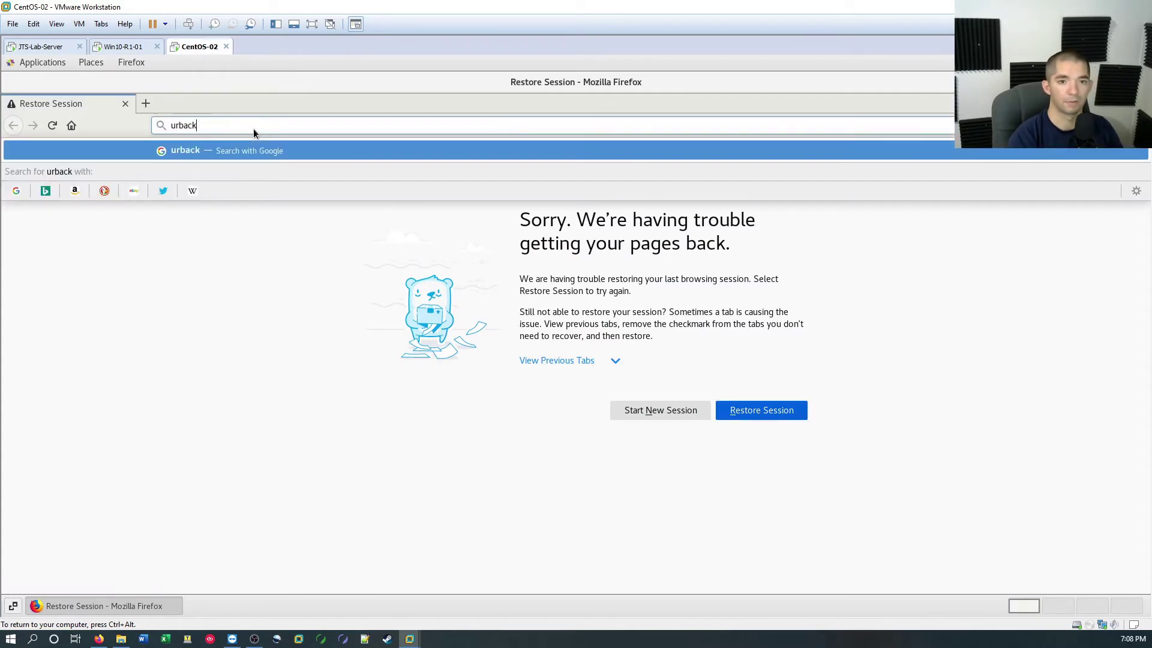
key("Return")
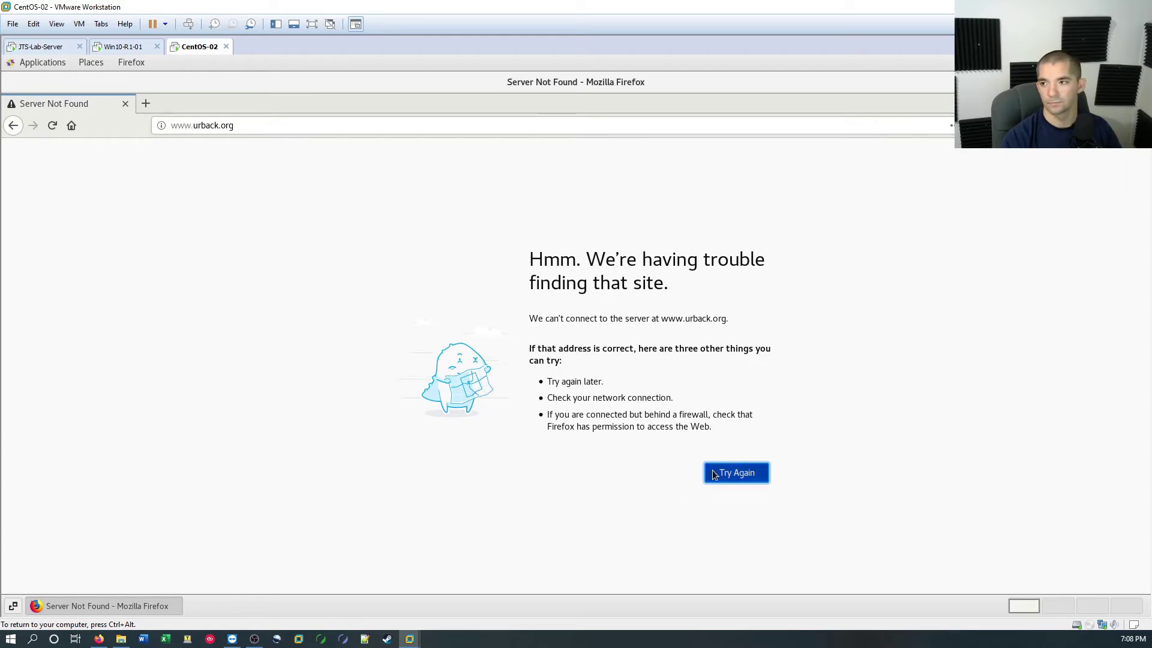
- Connect the wired network from the GNOME system menu and reload the failed page
left_click(1129, 62)
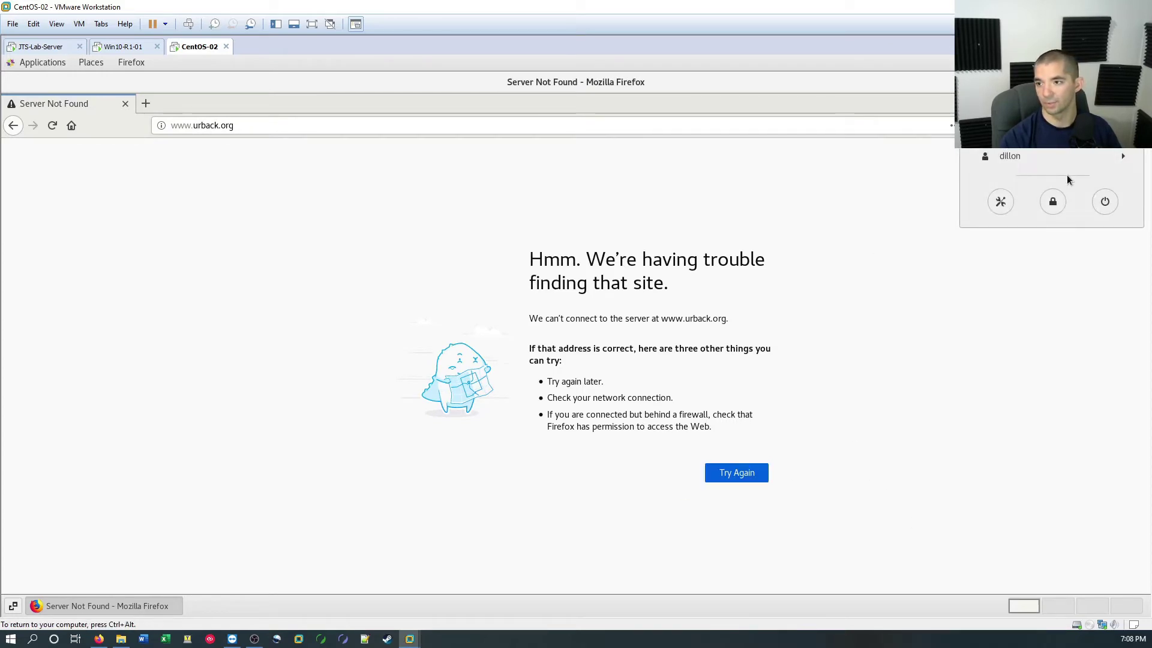
left_click(1045, 137)
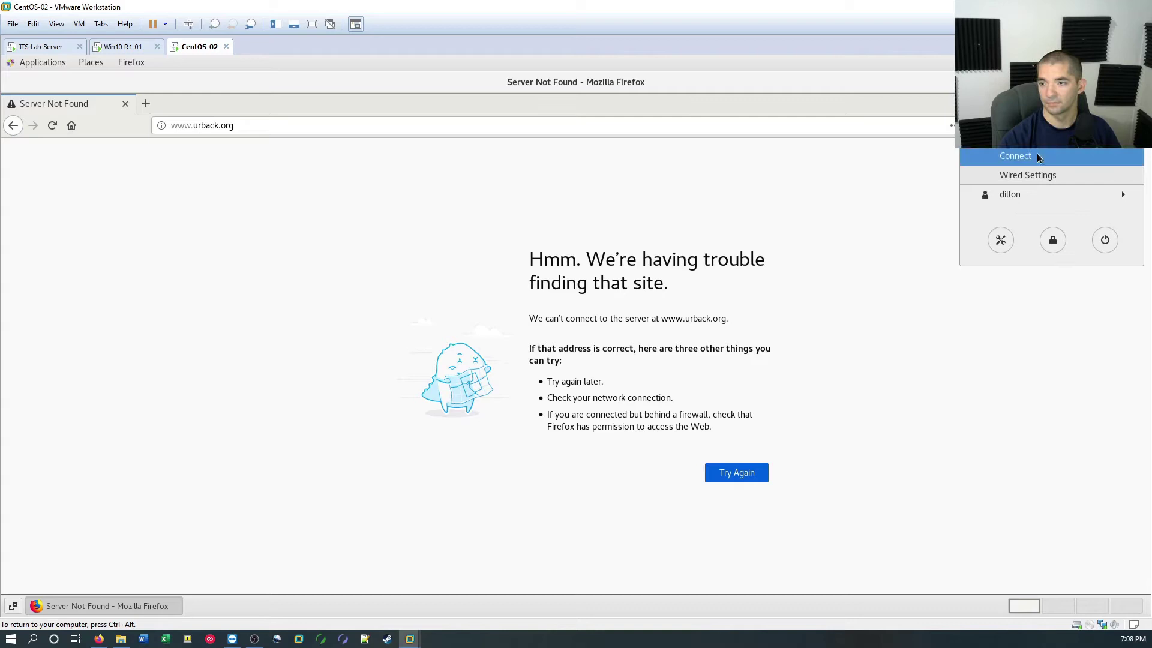
left_click(1040, 157)
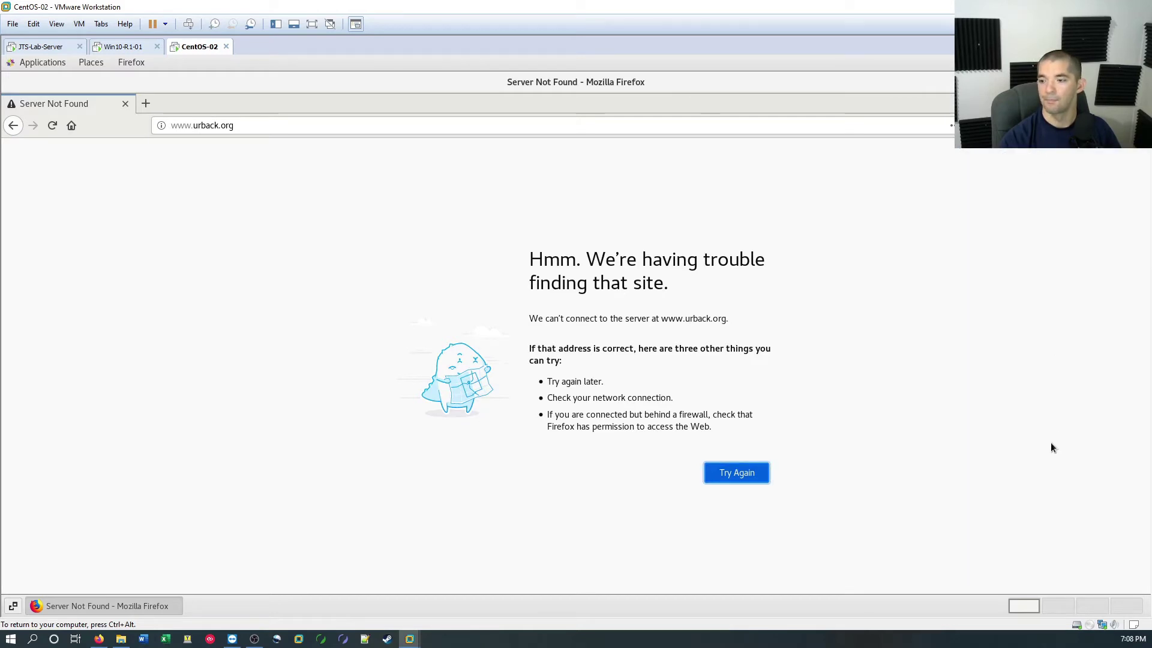
left_click(52, 125)
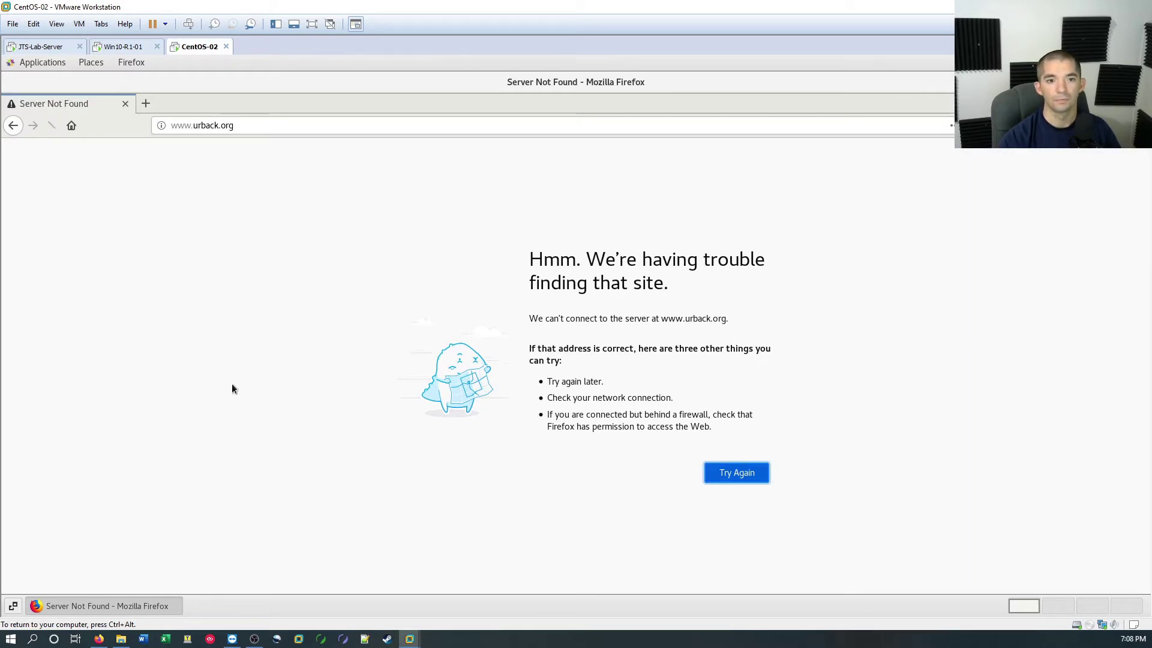
- Correct the web address to urbackup.org and load the UrBackup home page
left_click(221, 126)
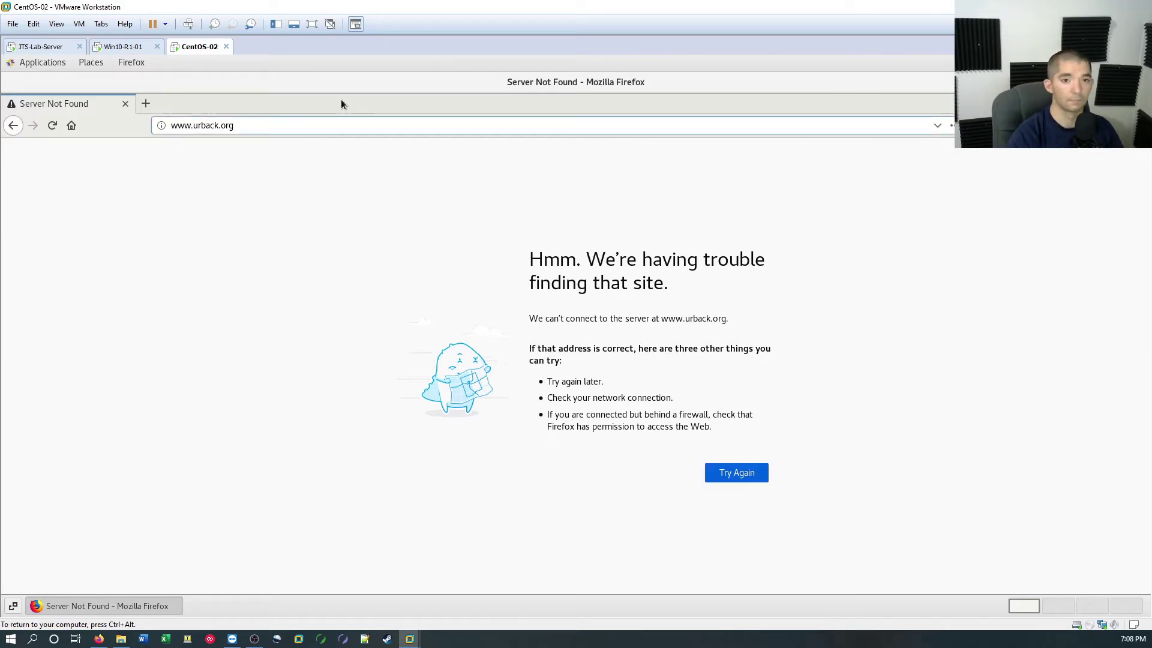
type("i[")
key("Return")
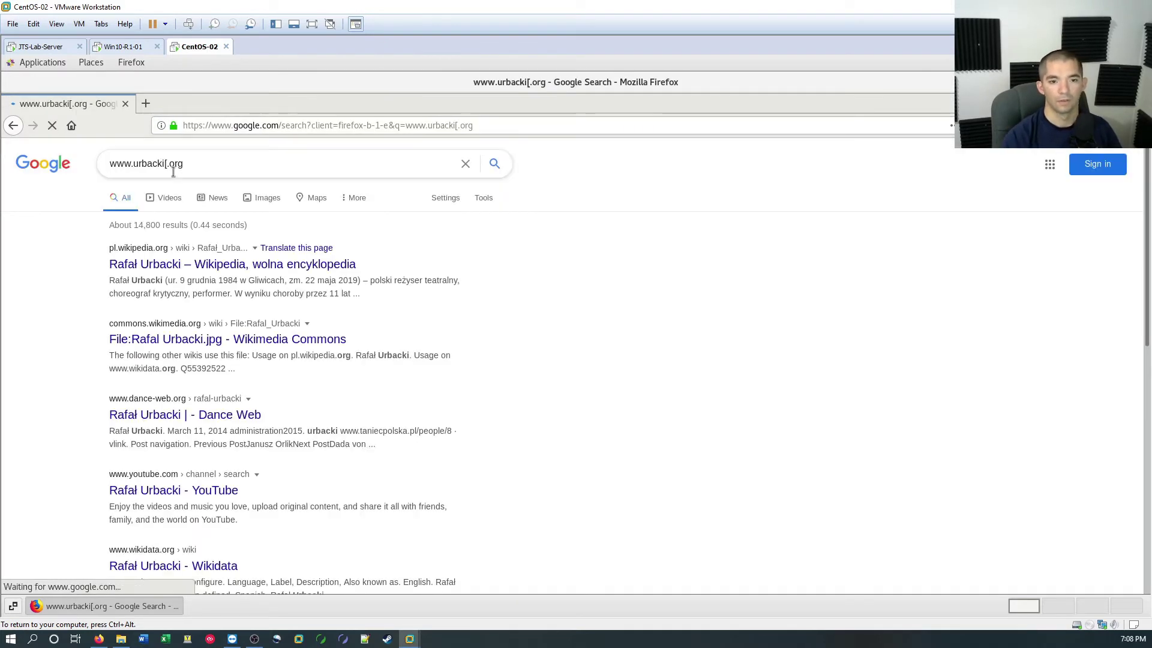
left_click(303, 124)
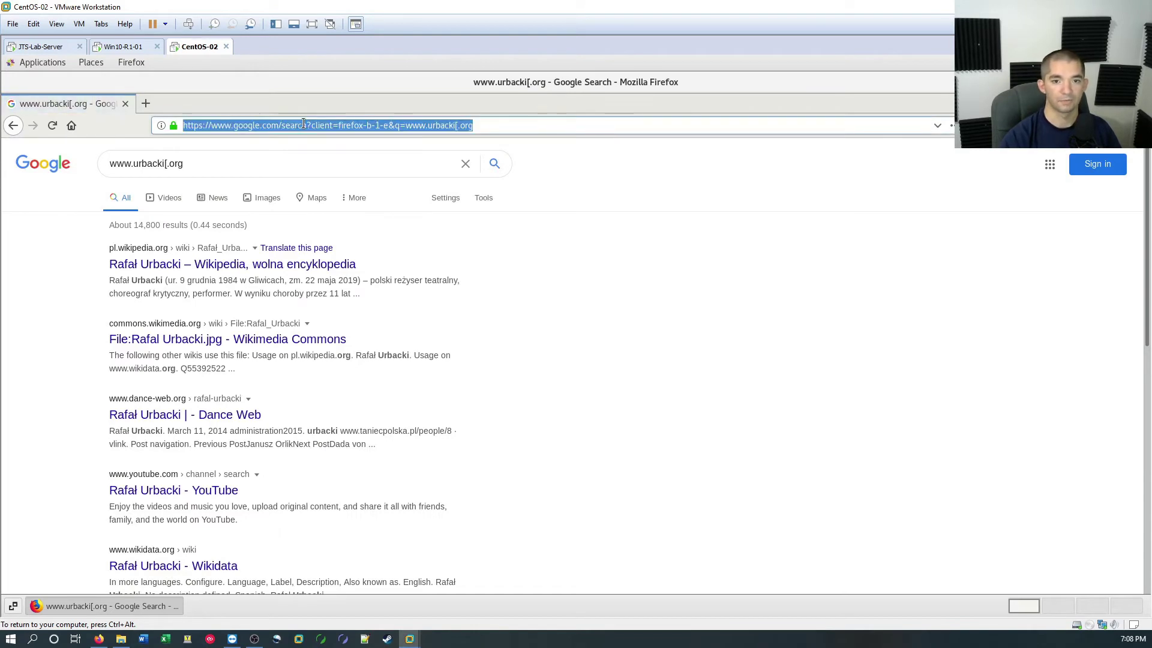
type("urbackup")
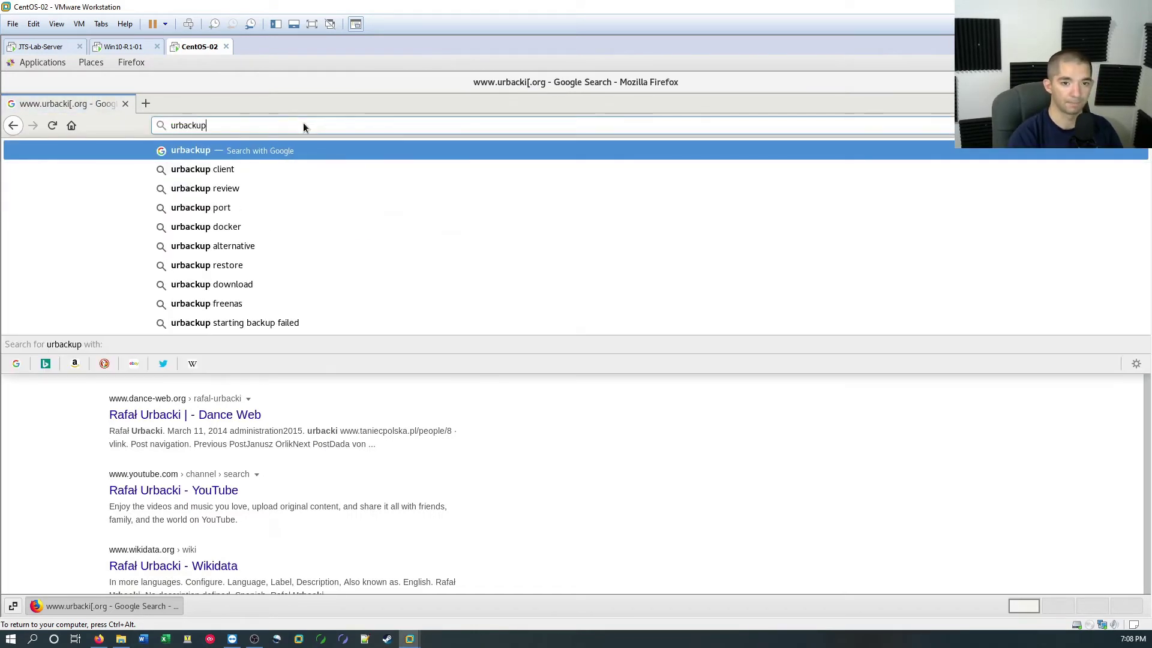
type(".org")
key("Return")
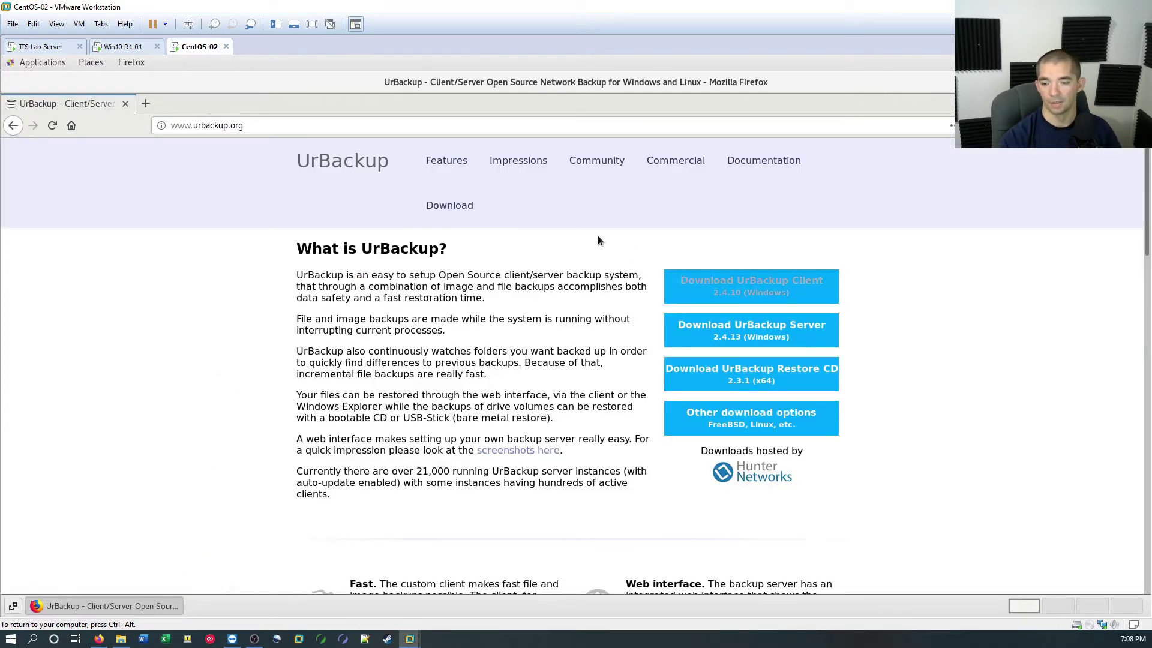
- Follow Other download options and the RedHat/CentOS server link to the openSUSE build service page
left_click(745, 424)
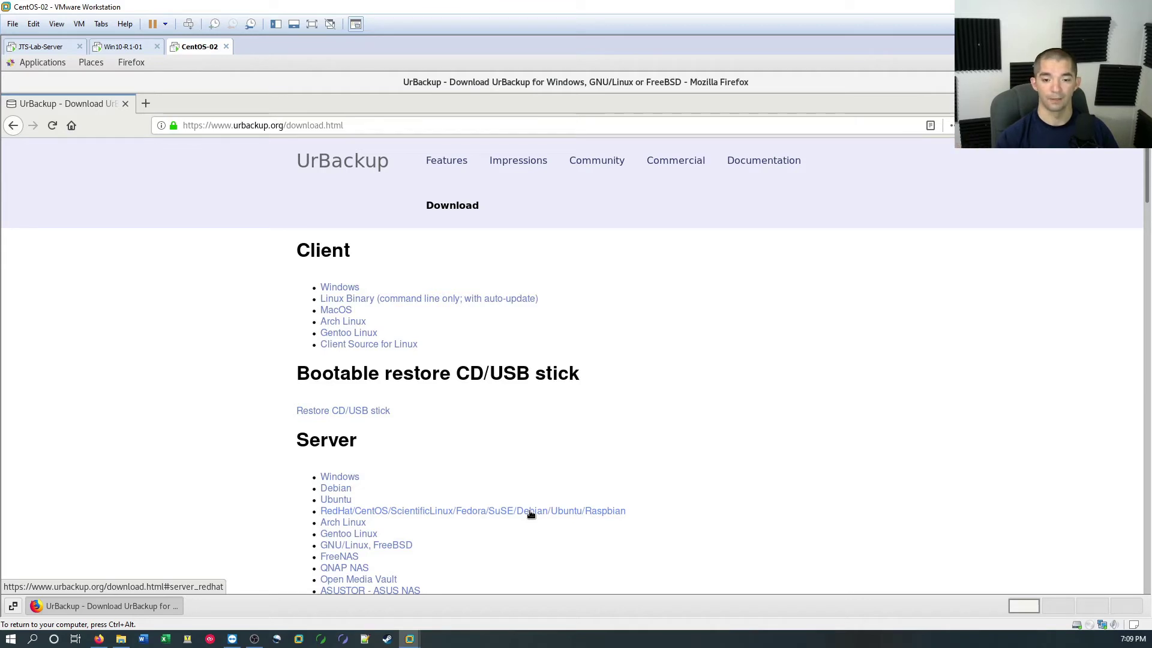
left_click(532, 512)
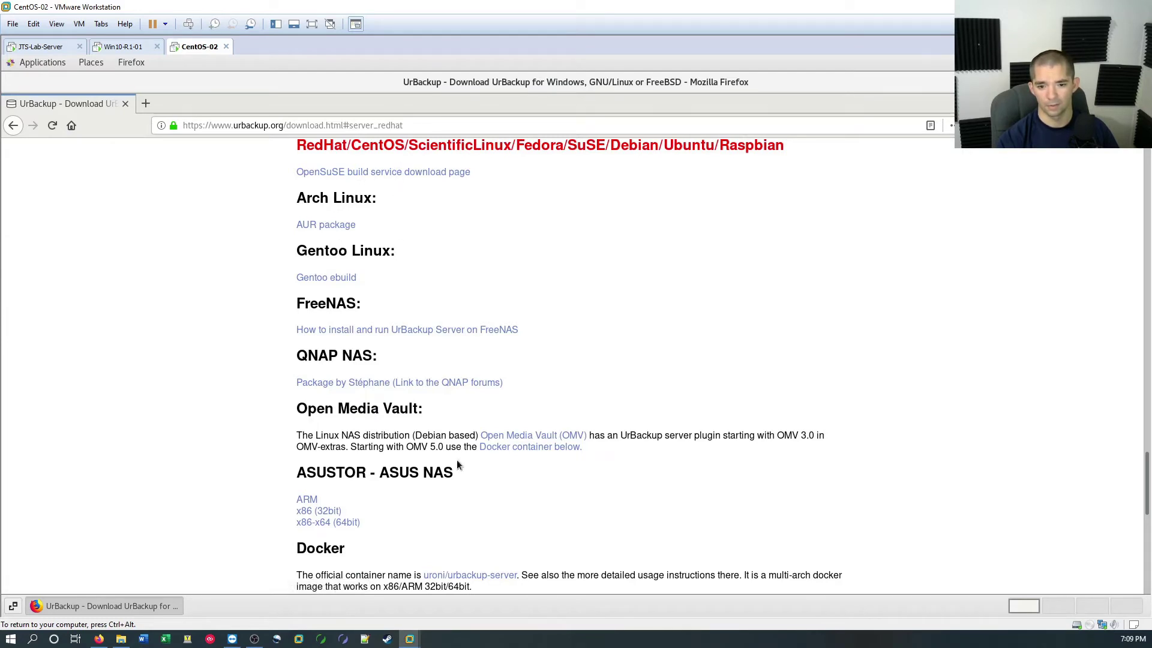
left_click(356, 173)
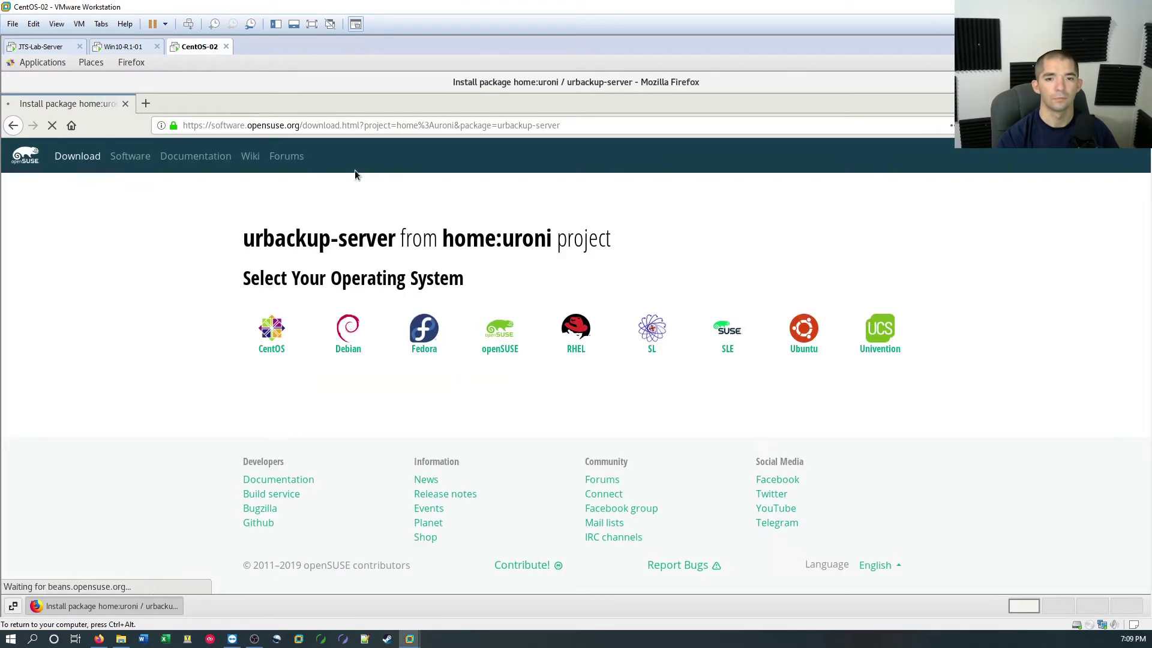
- Choose CentOS, view the CentOS 7 manual repository commands, then go back to the download page
left_click(271, 333)
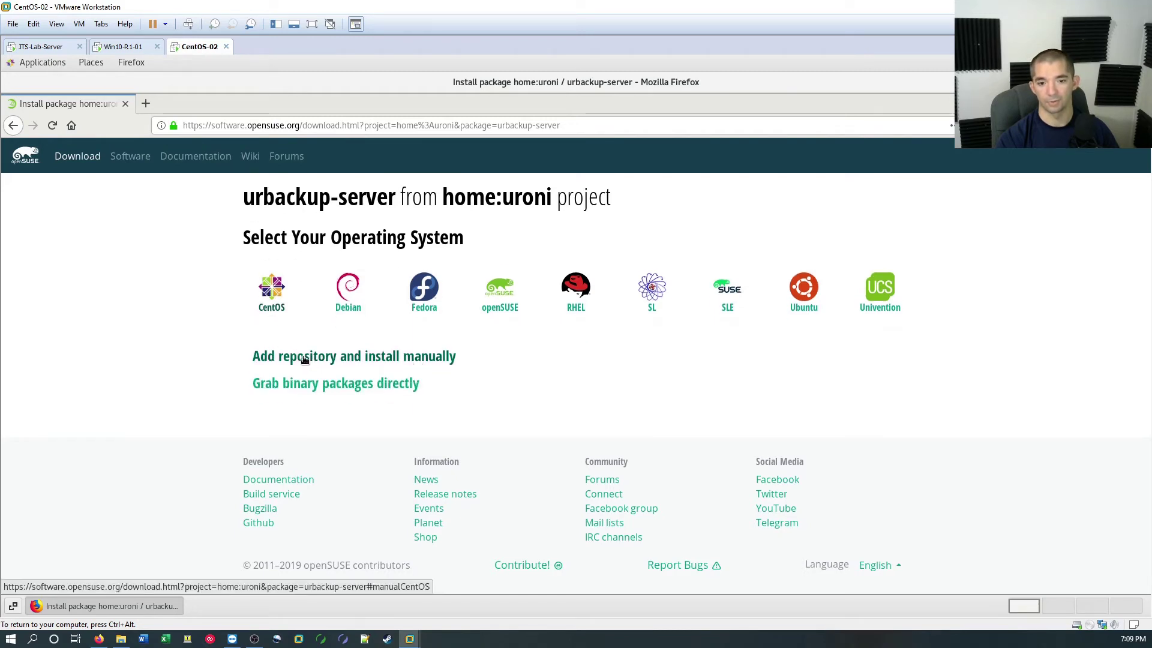
left_click(356, 357)
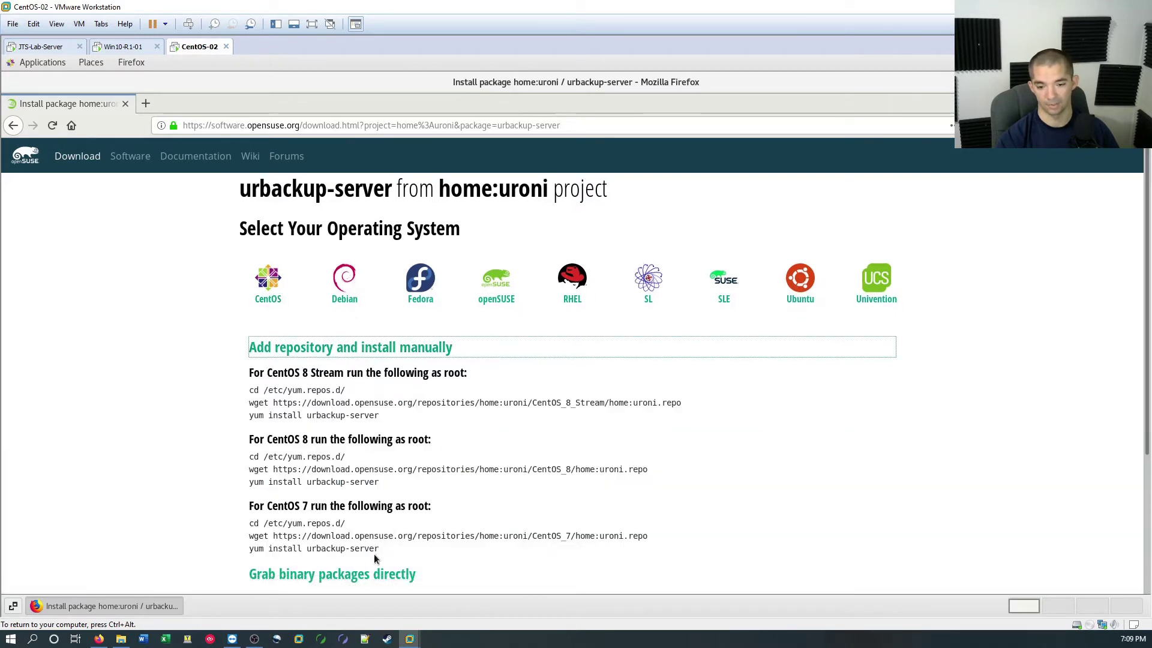
left_click_drag(378, 550, 245, 527)
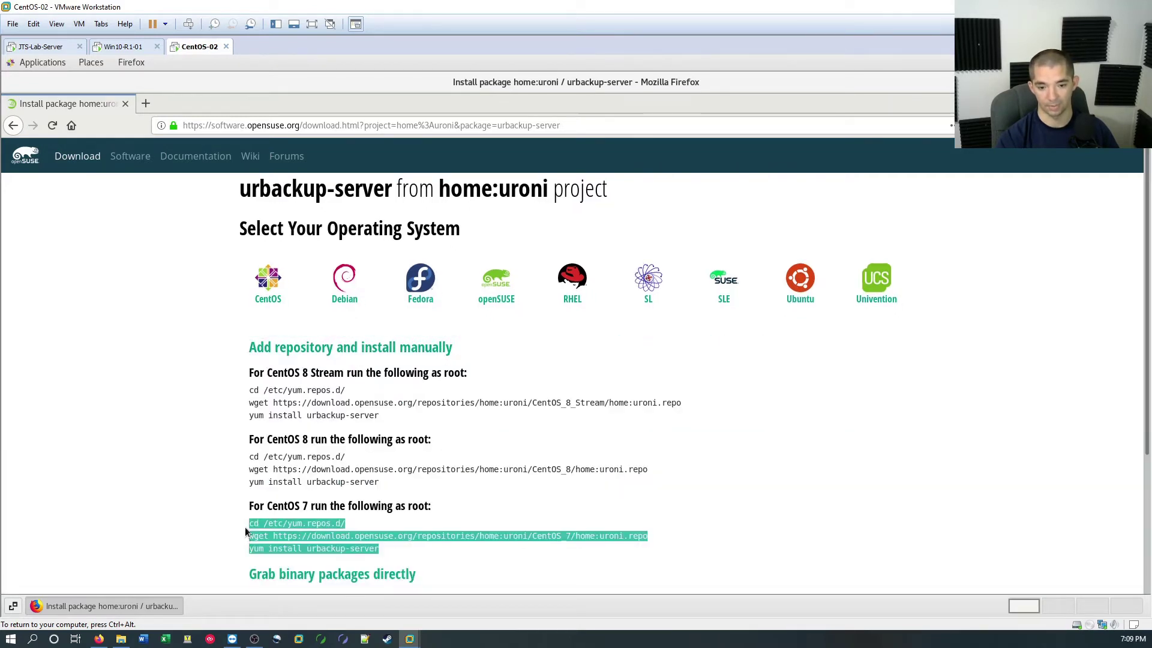
left_click(185, 524)
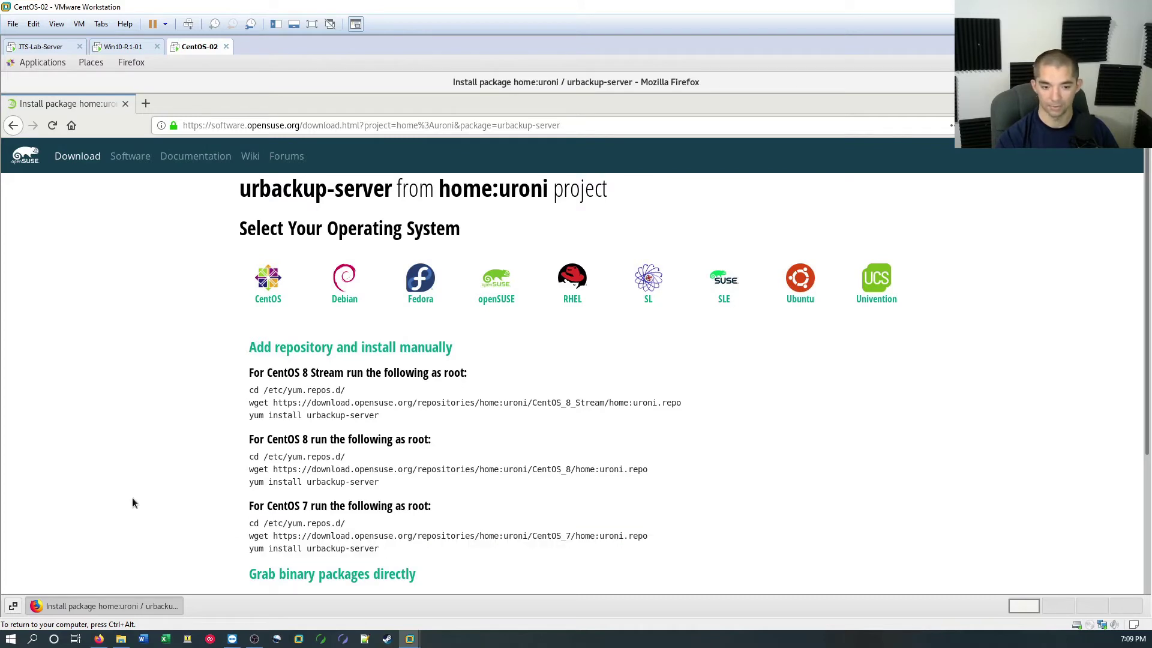
left_click(13, 125)
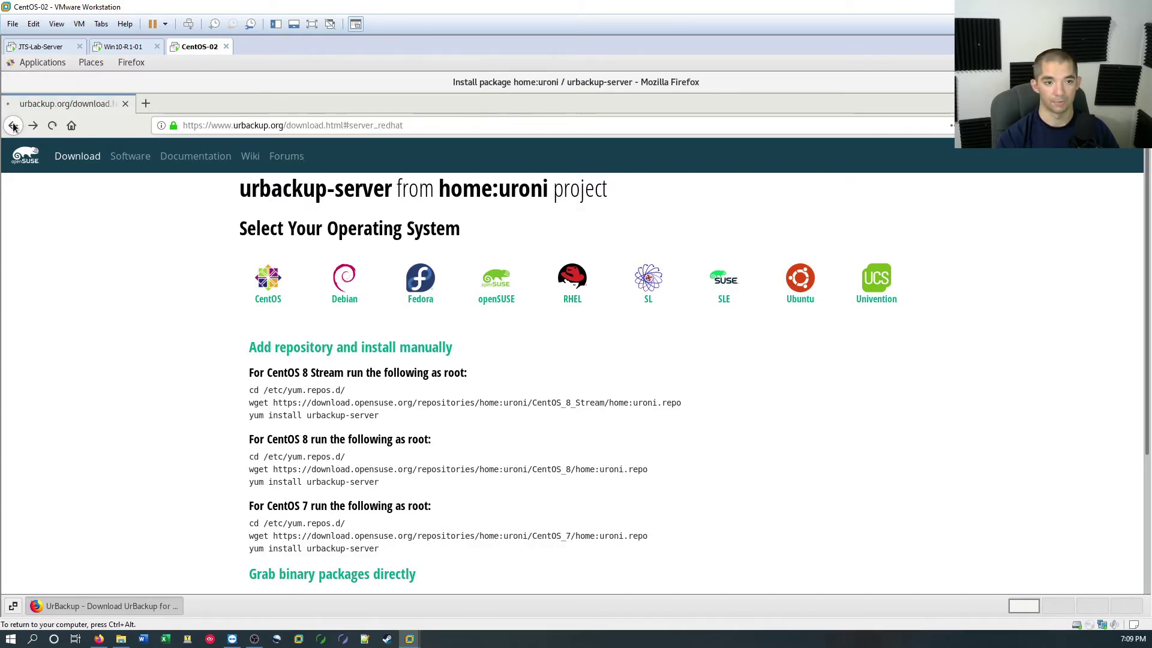
left_click(13, 125)
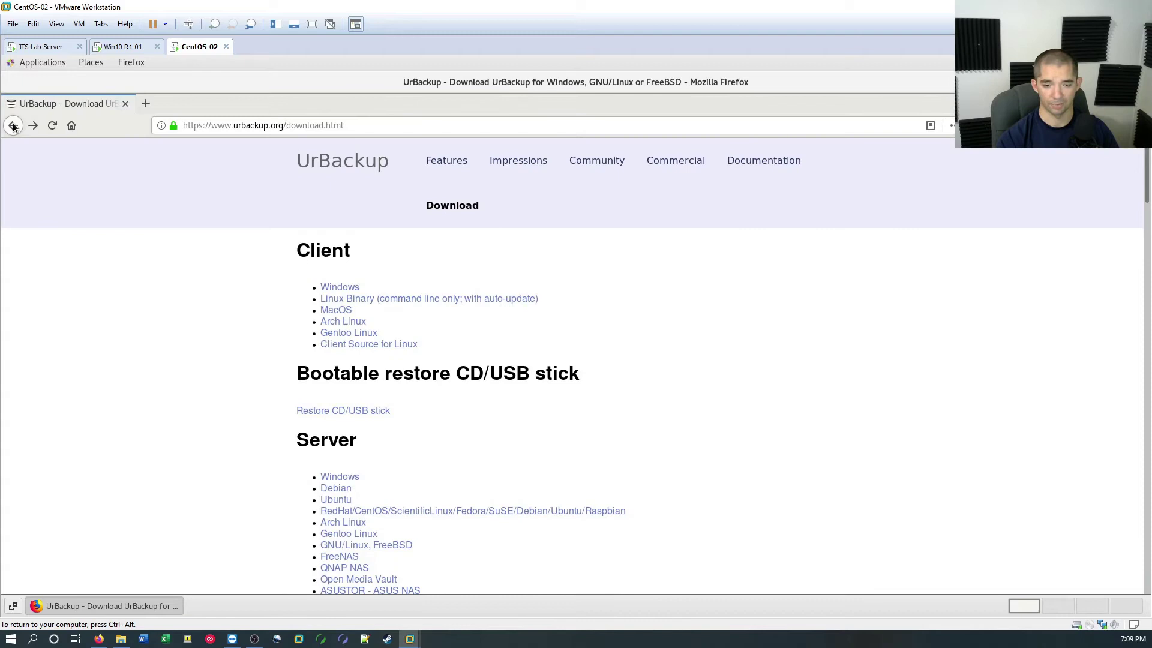
- Copy the Linux binary client install command from the download page
left_click(361, 300)
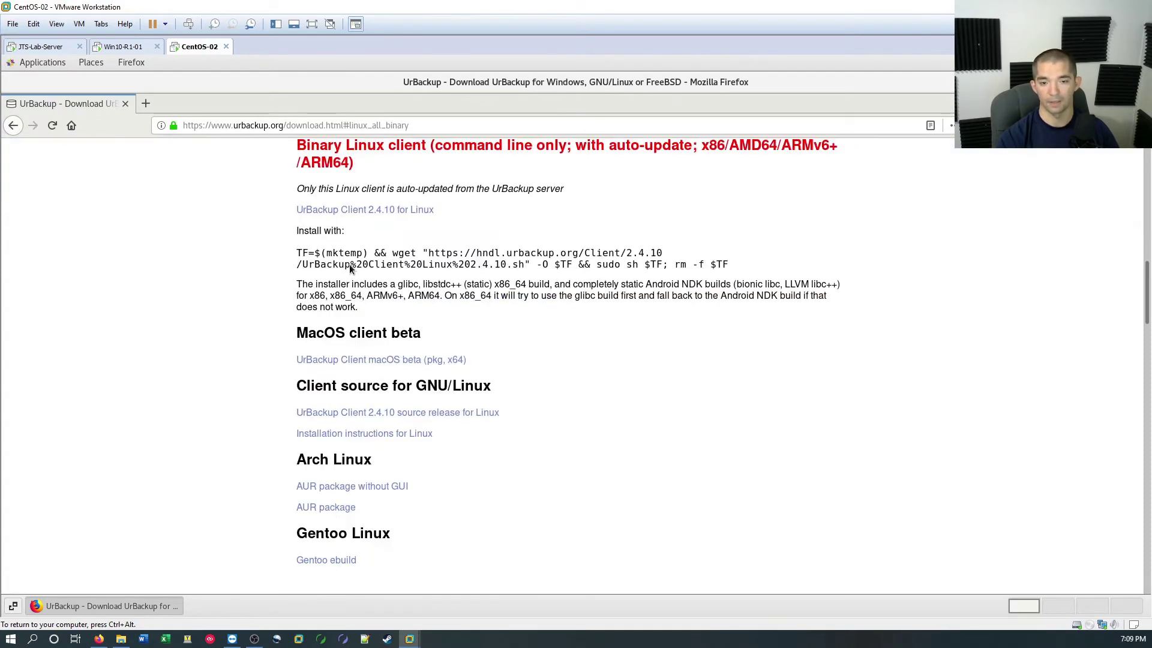
left_click_drag(297, 253, 718, 266)
key("super+c")
right_click(718, 266)
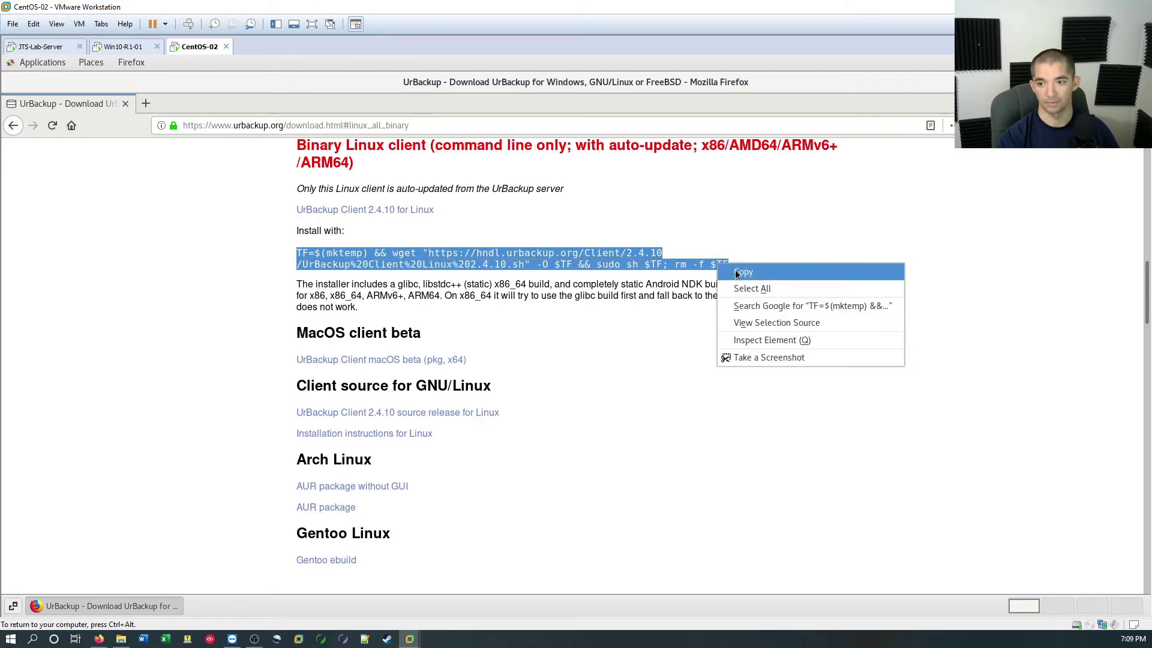
left_click(739, 269)
- Open a root terminal and run the pasted client install command
left_click(35, 63)
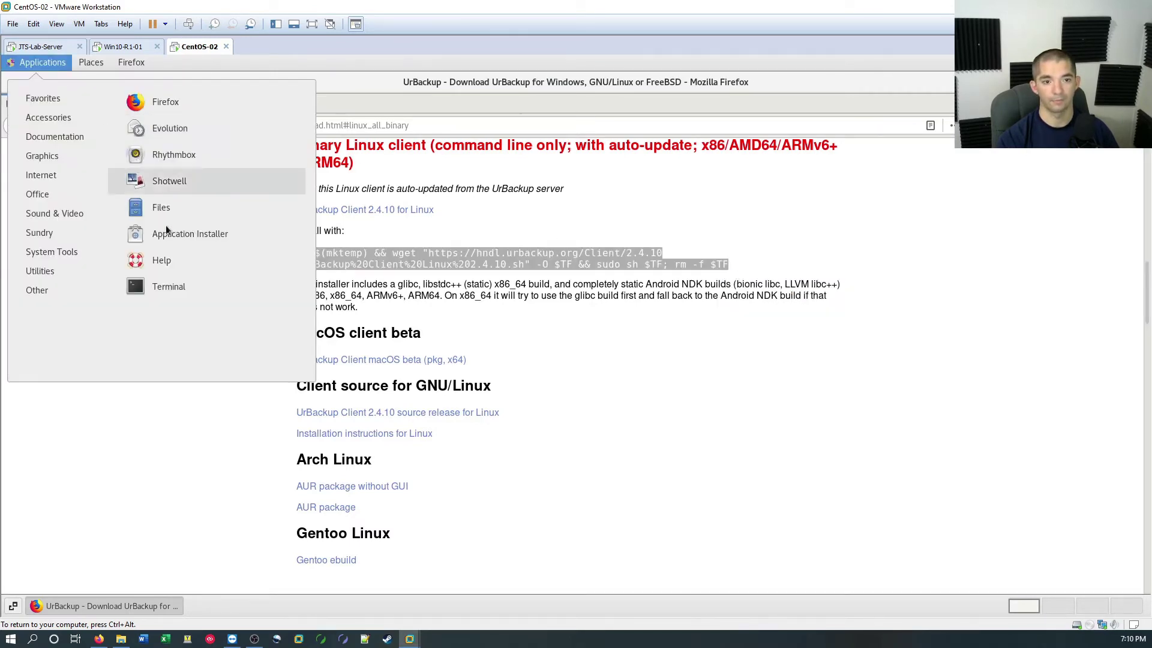
left_click(159, 280)
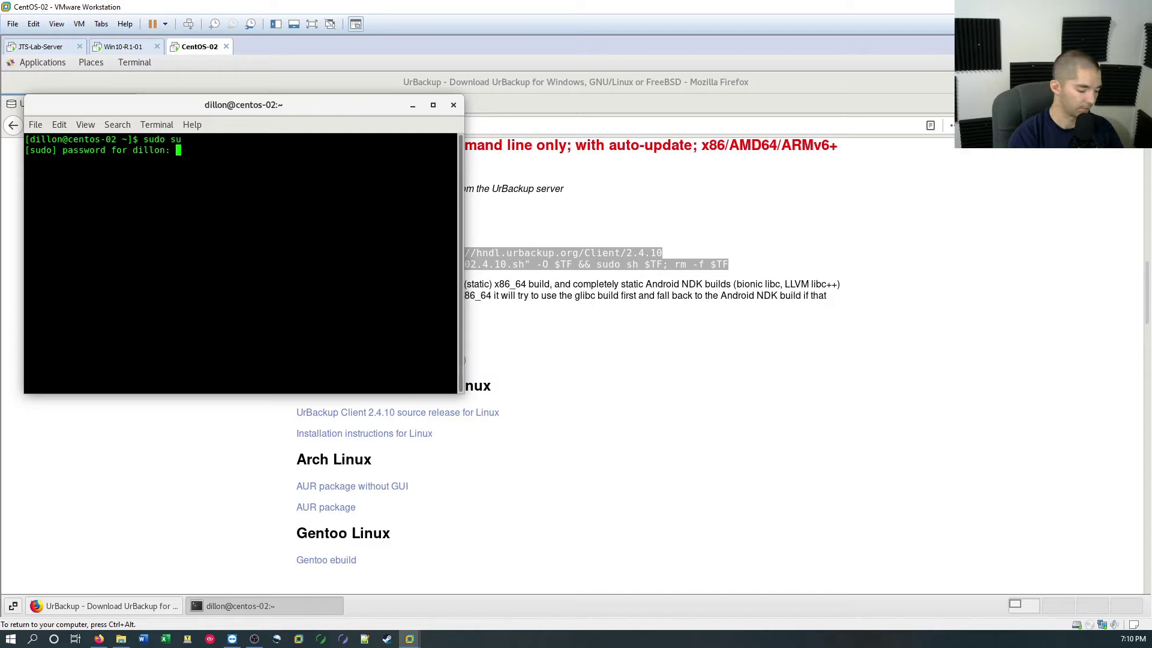
key("Return")
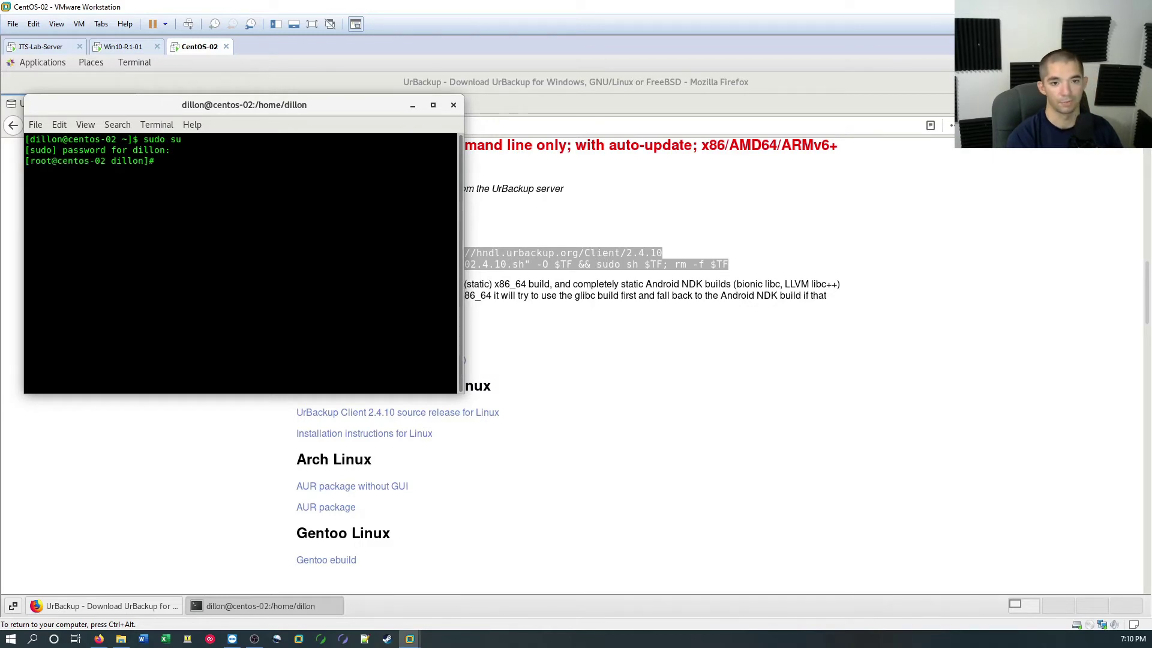
right_click(237, 208)
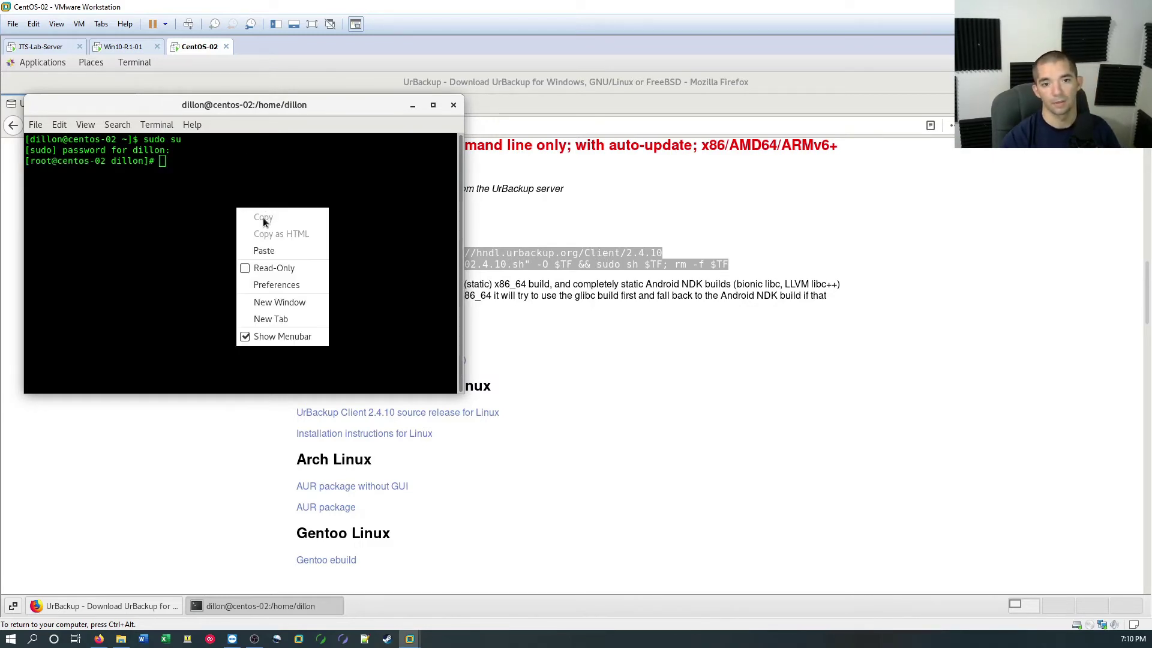
left_click(272, 249)
key("Return")
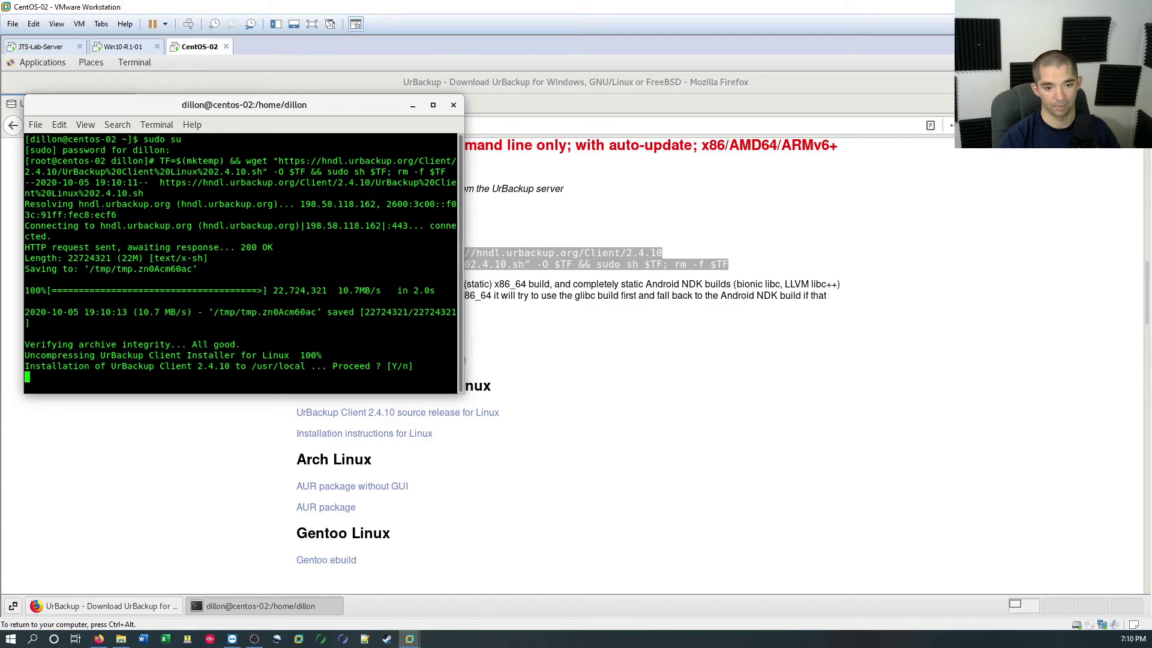
- Confirm the installation with Y and choose option 2, LVM snapshots
type("Y")
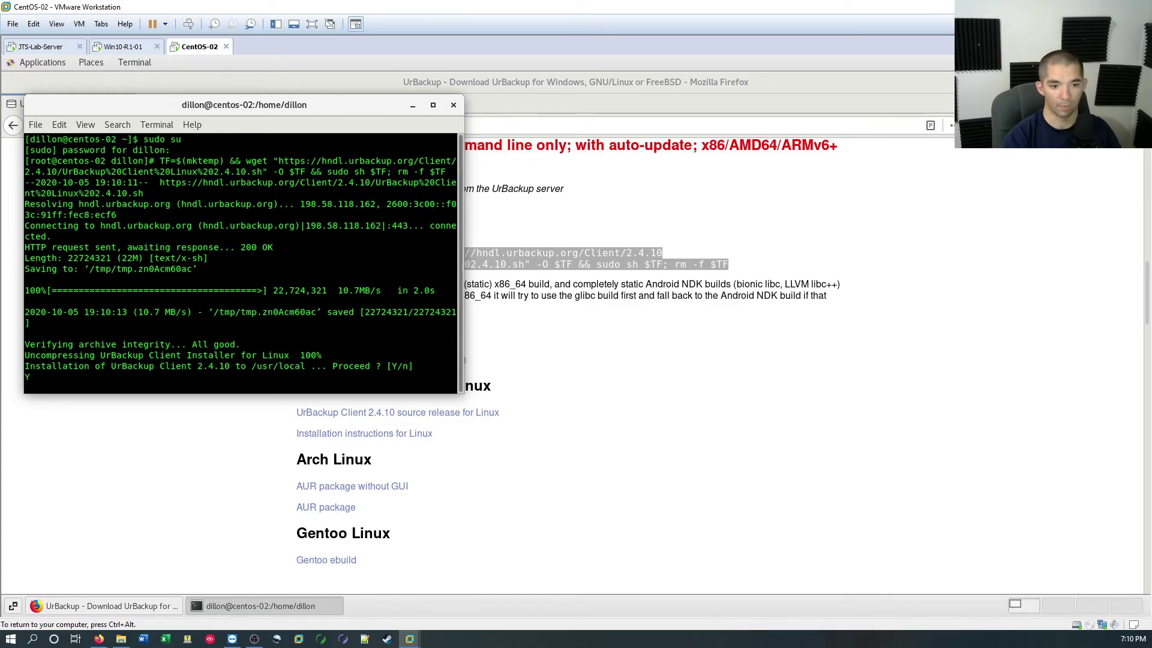
key("Return")
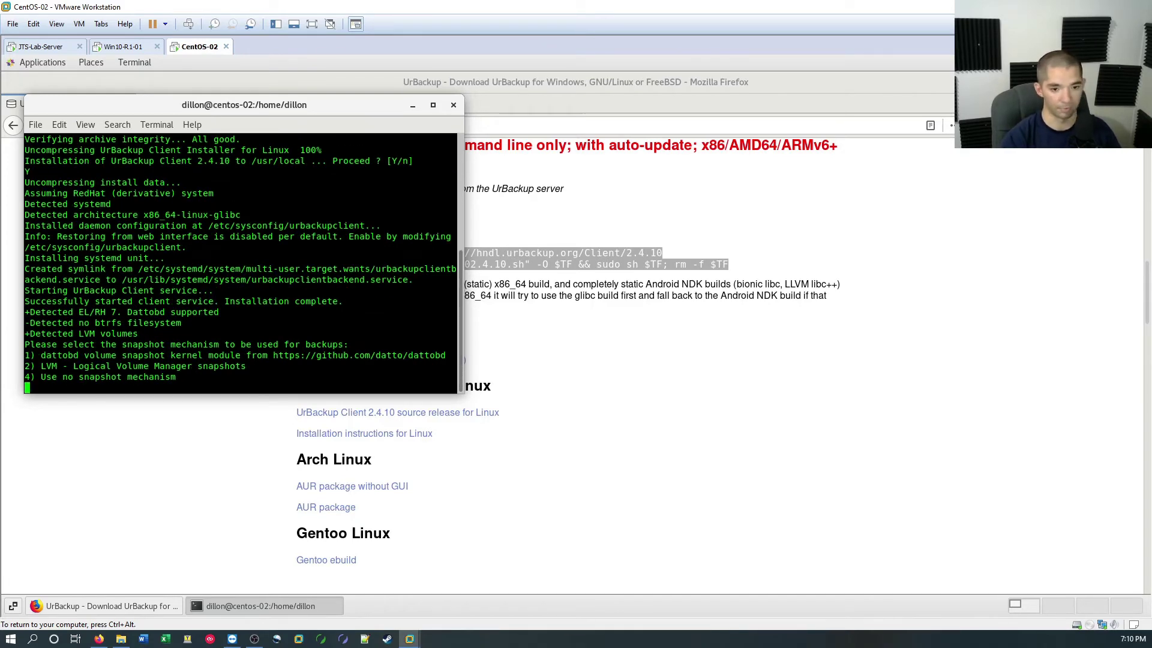
type("2")
key("Return")
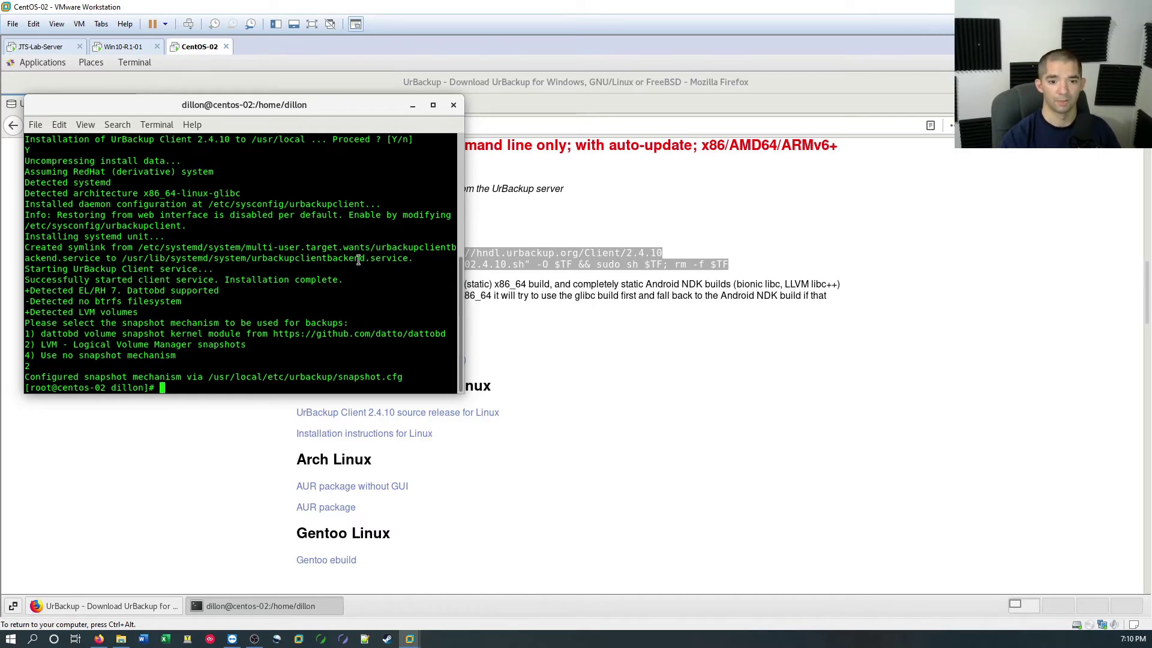
- Run ip addr to find the CentOS address, then check the Windows 10 VM
type("ip addr")
key("Return")
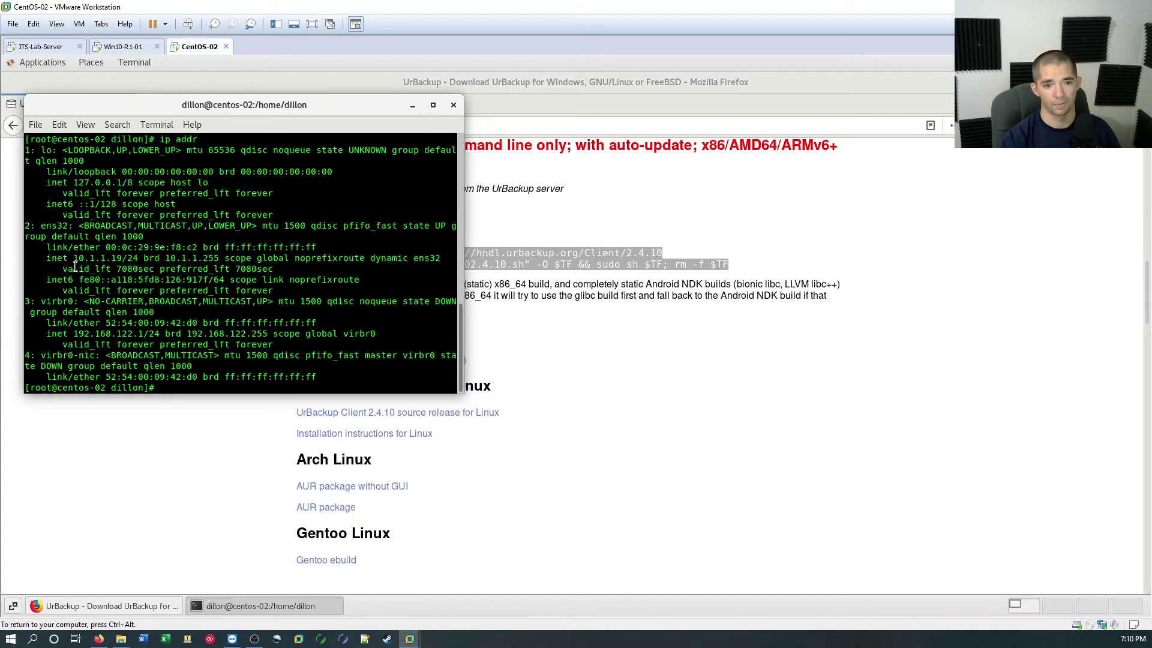
left_click(141, 47)
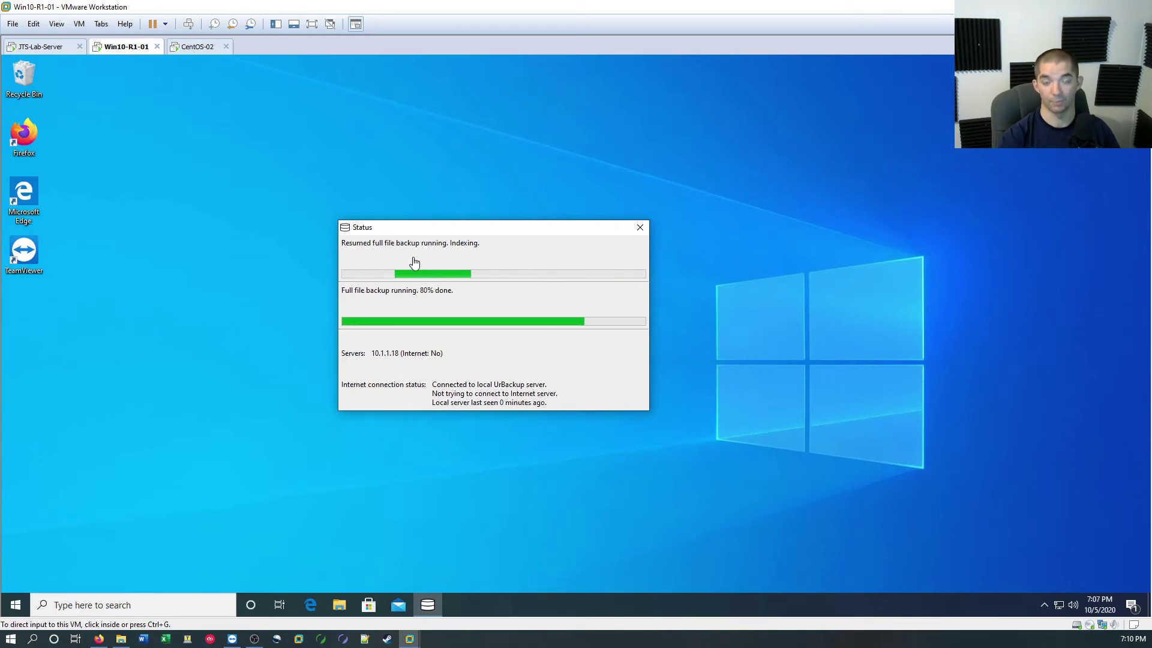
- Add 10.1.1.19 as a client discovery hint on the server, then view the Win10-01 live log
left_click(40, 46)
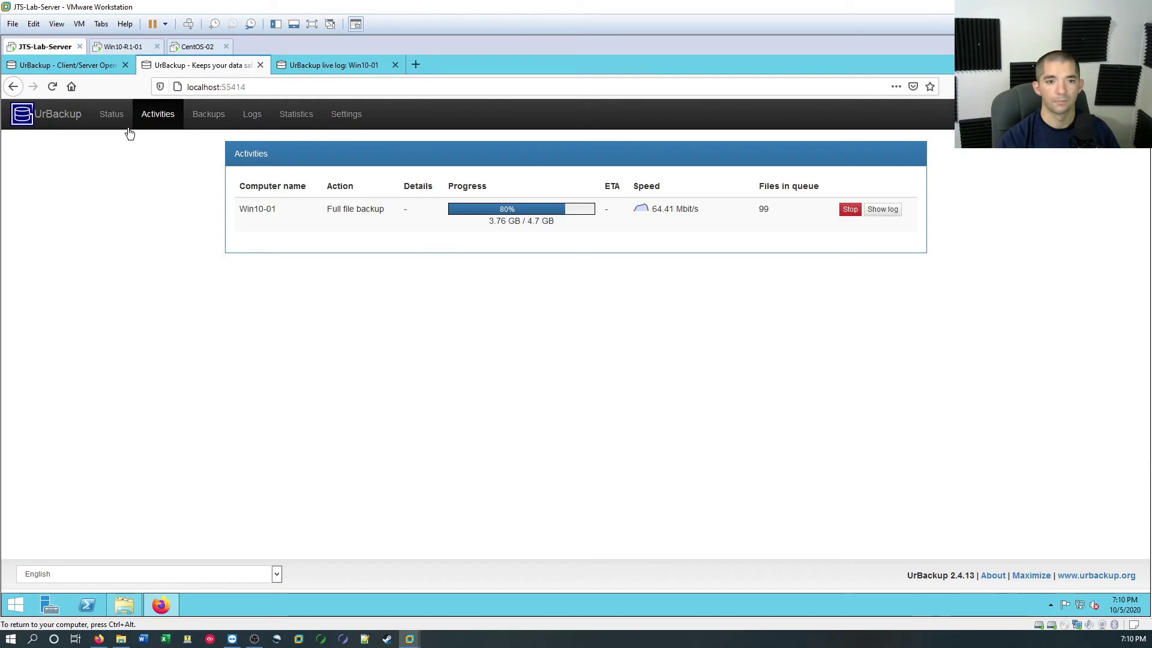
left_click(117, 115)
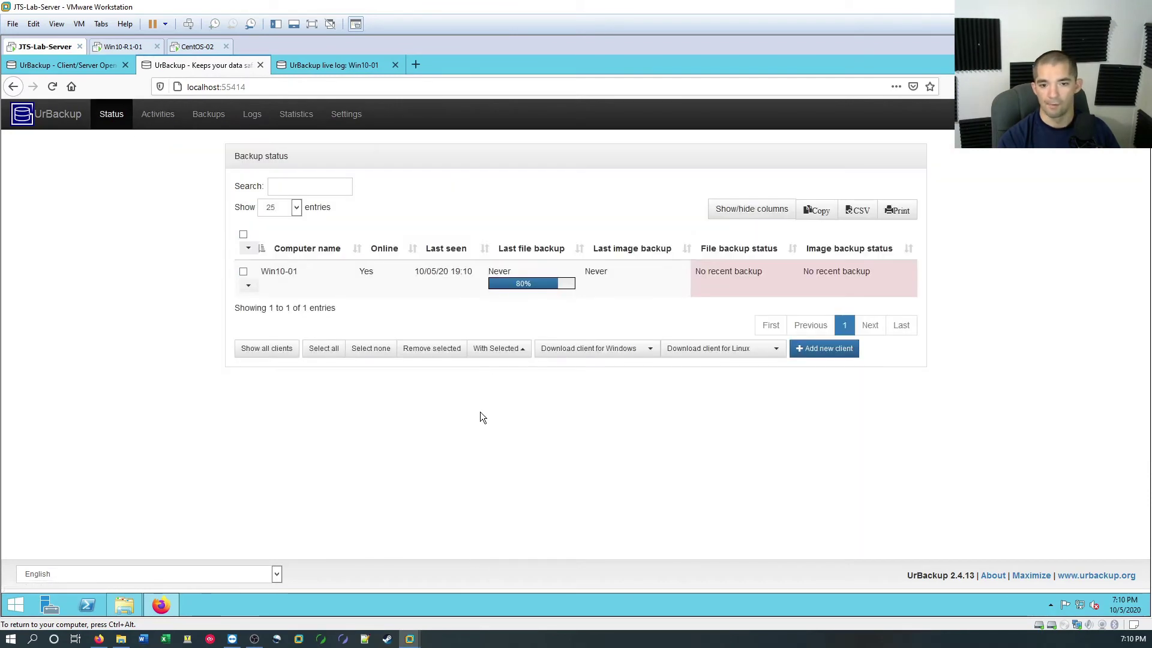
left_click(818, 350)
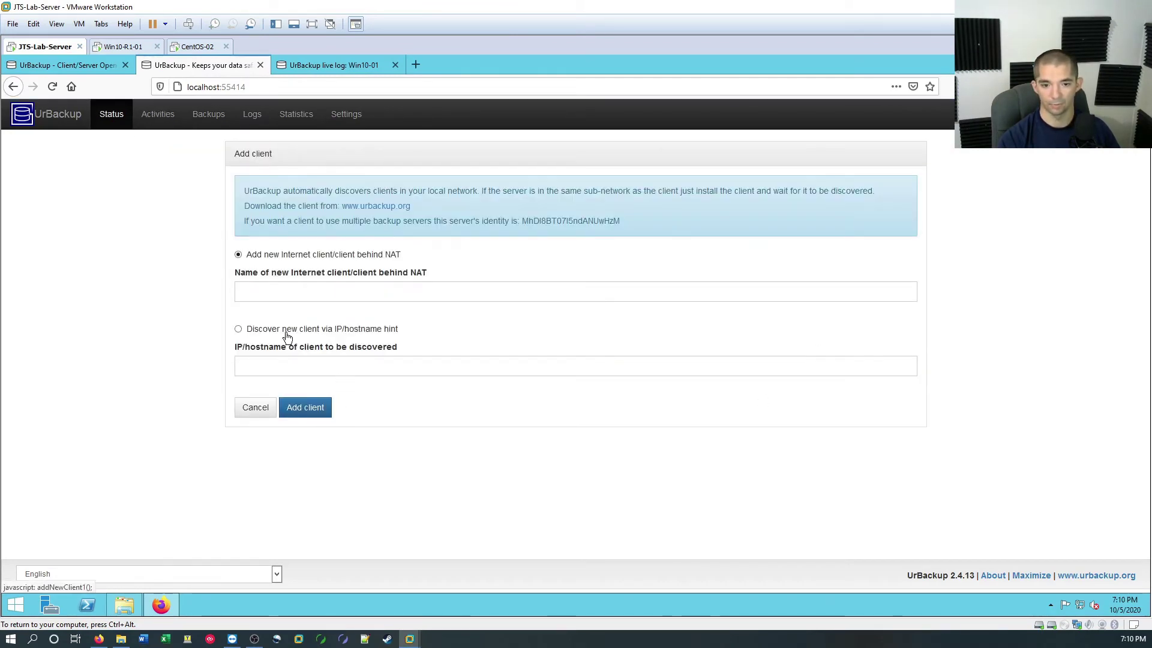
left_click(287, 332)
left_click(287, 366)
type("10.")
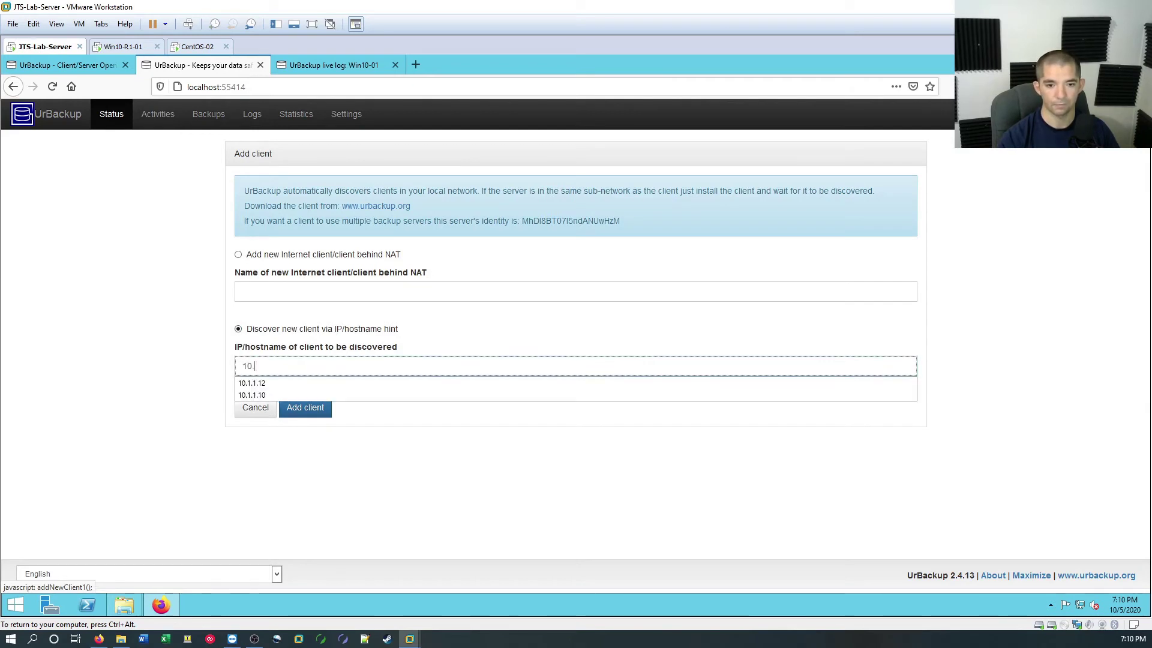
type("1.1.1")
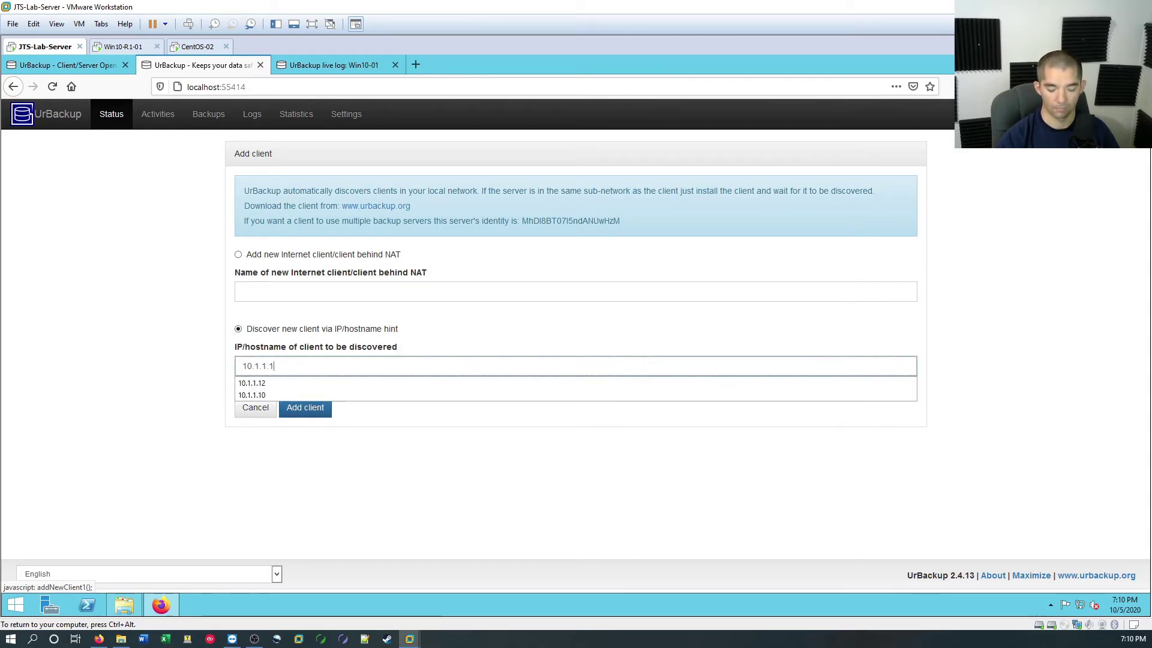
type("9")
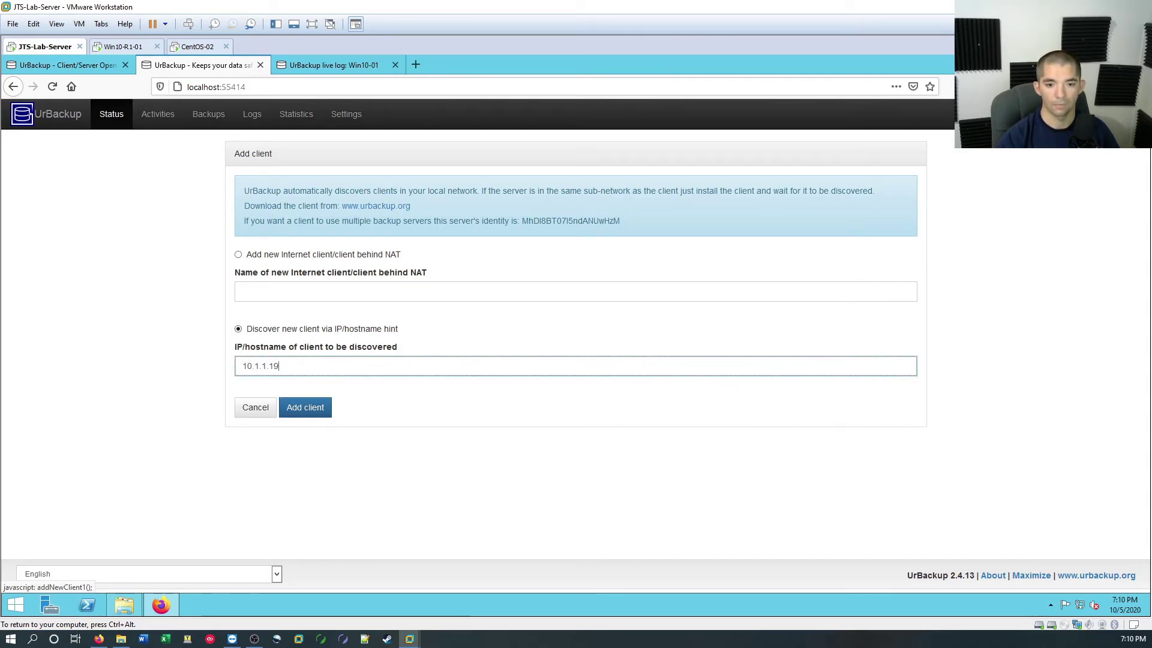
left_click(303, 408)
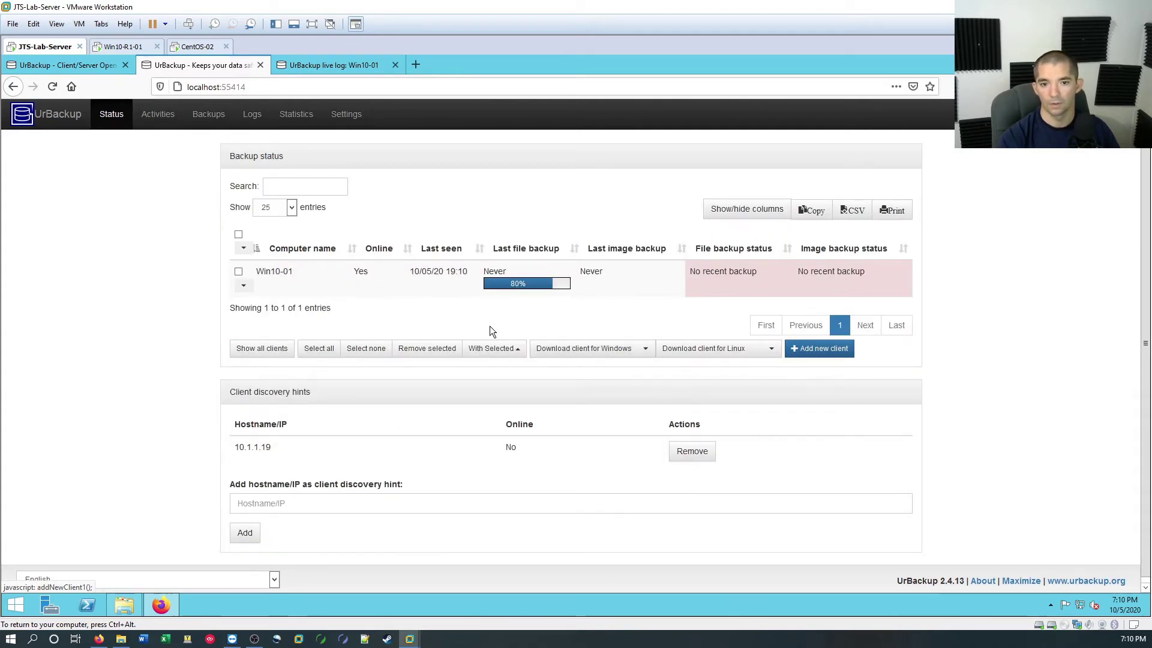
left_click(311, 60)
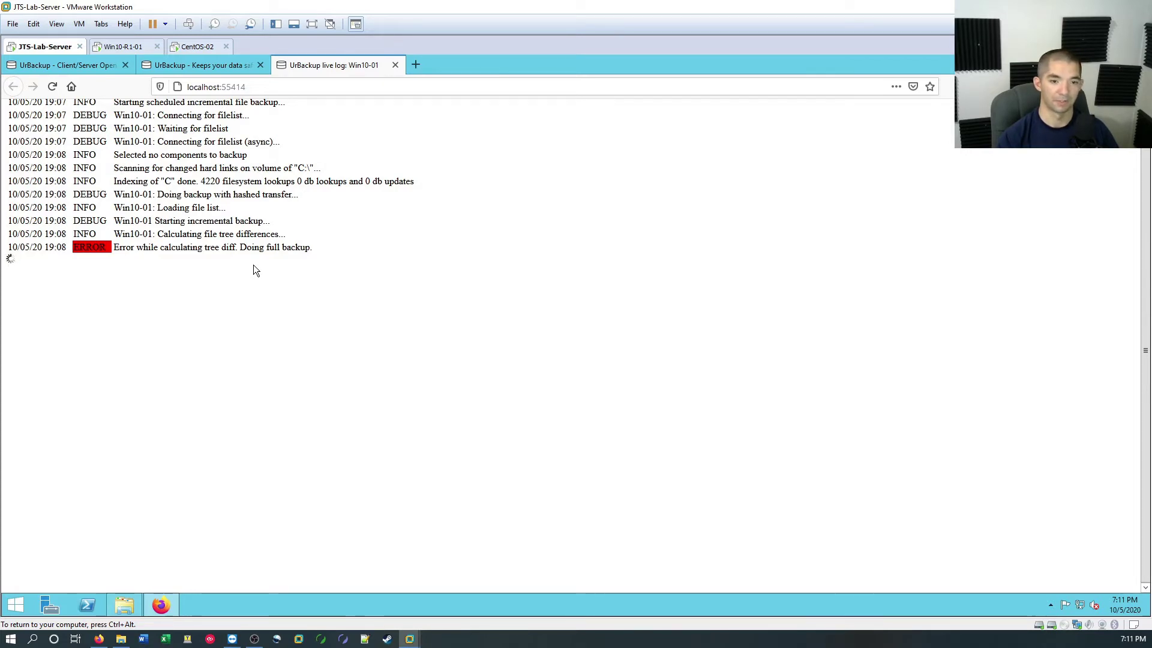
left_click(216, 67)
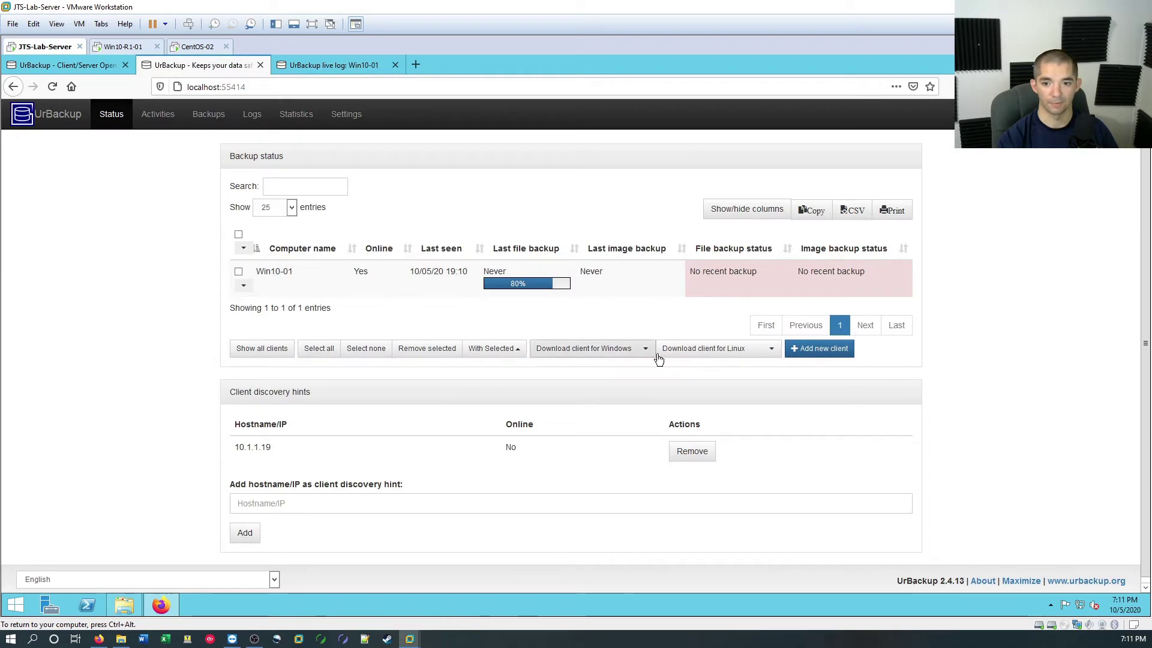
left_click(81, 61)
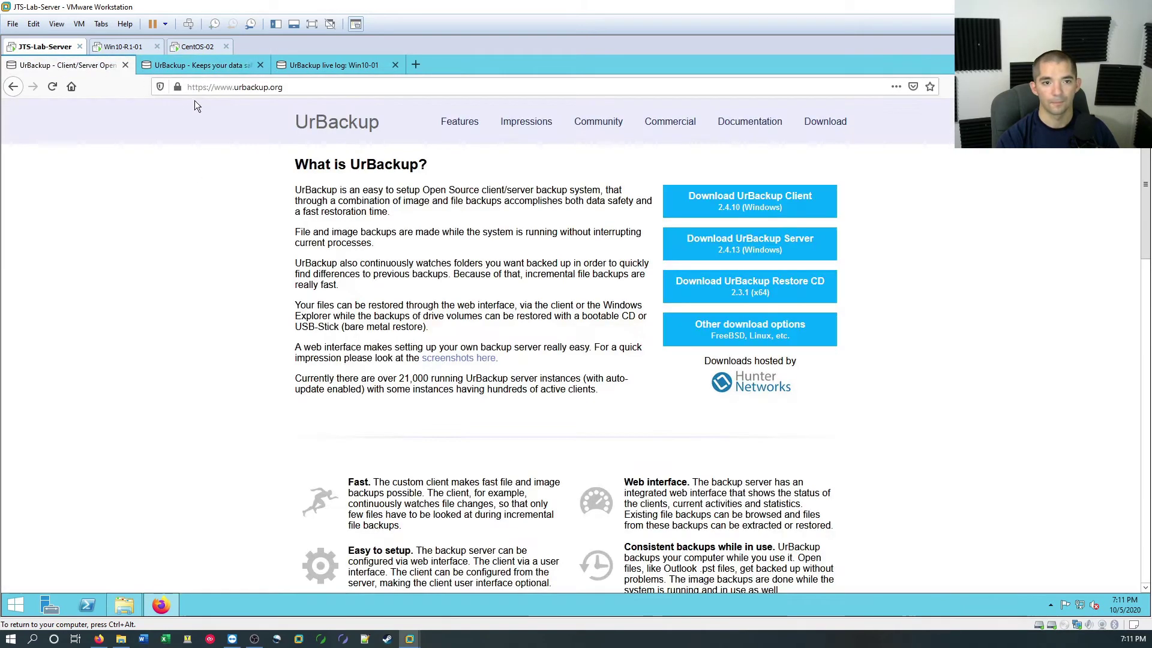
left_click(215, 65)
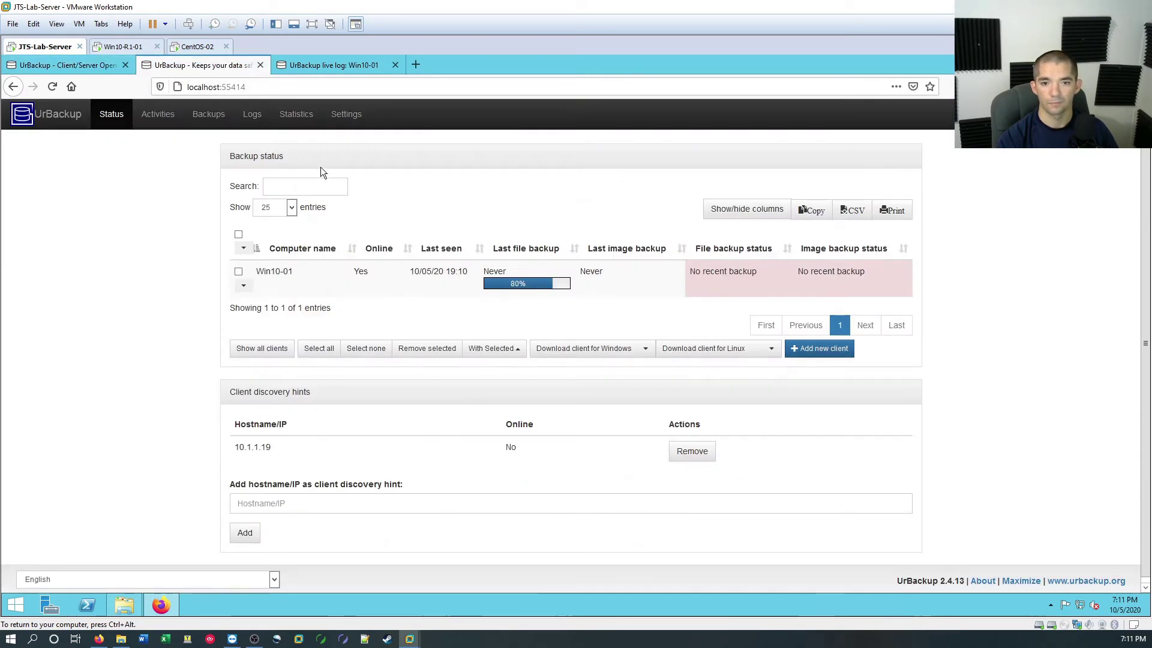
left_click(158, 114)
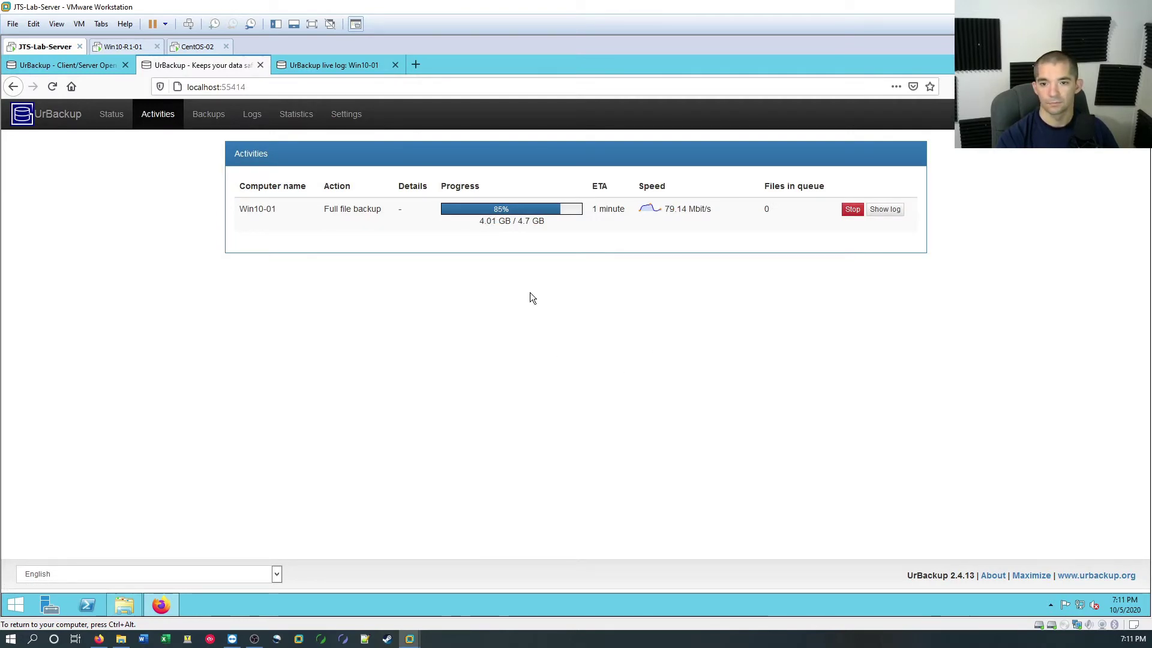
left_click(108, 115)
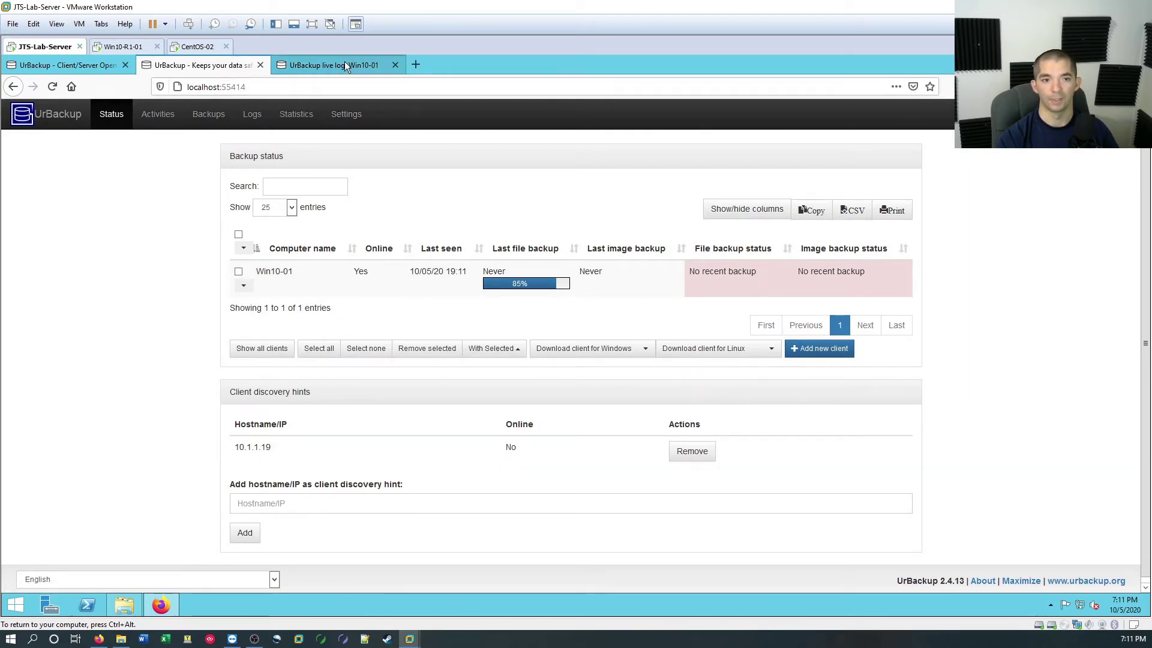
- Switch to CentOS-02 and bring Firefox in front of the terminal
left_click(195, 47)
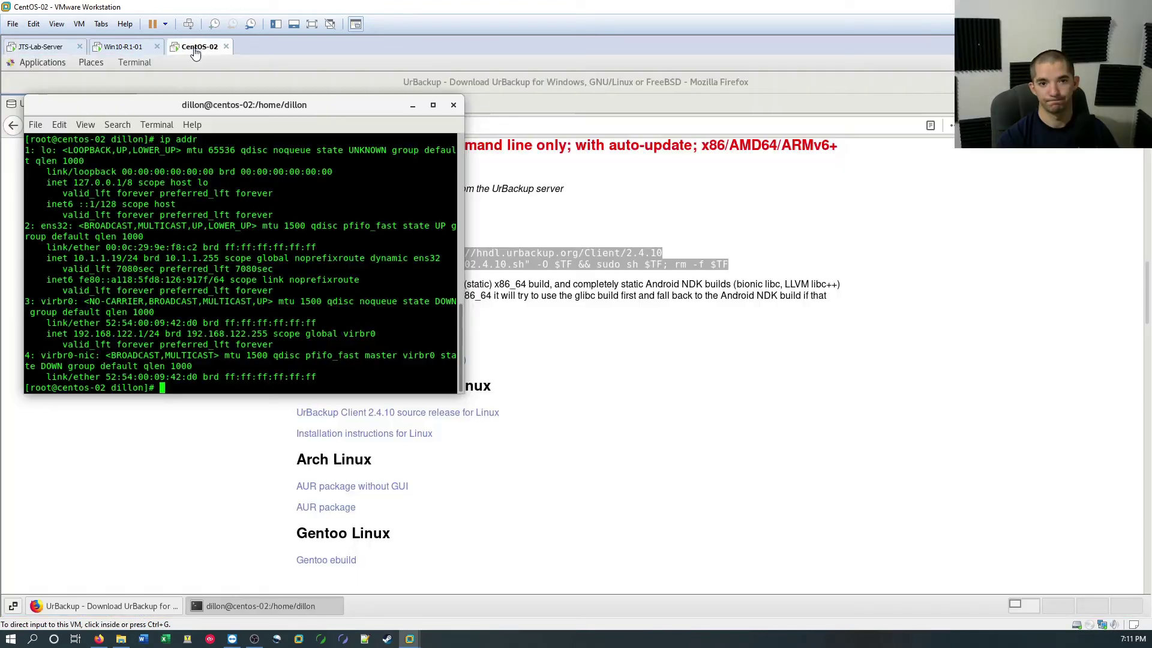
left_click(656, 338)
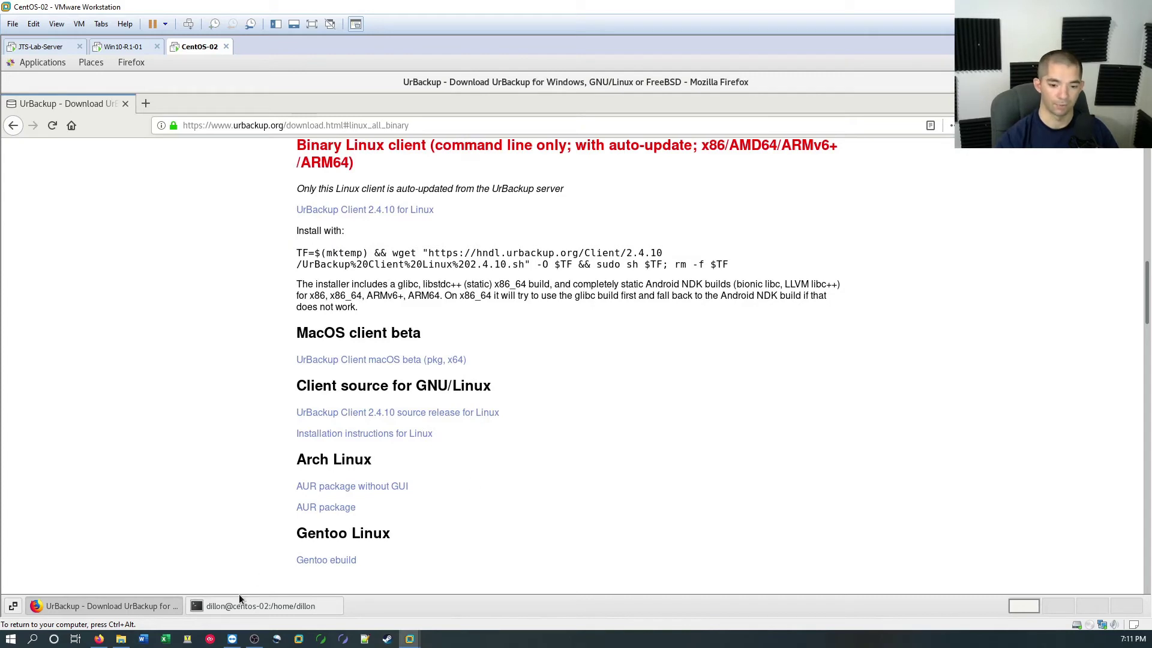
left_click(229, 606)
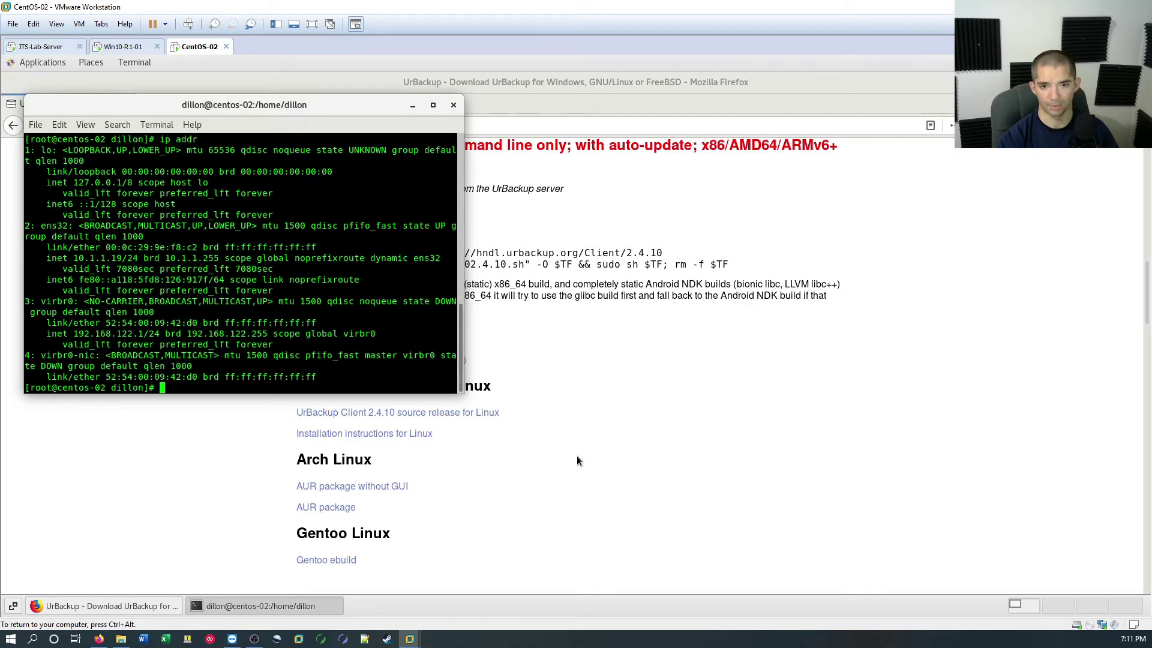
left_click(607, 420)
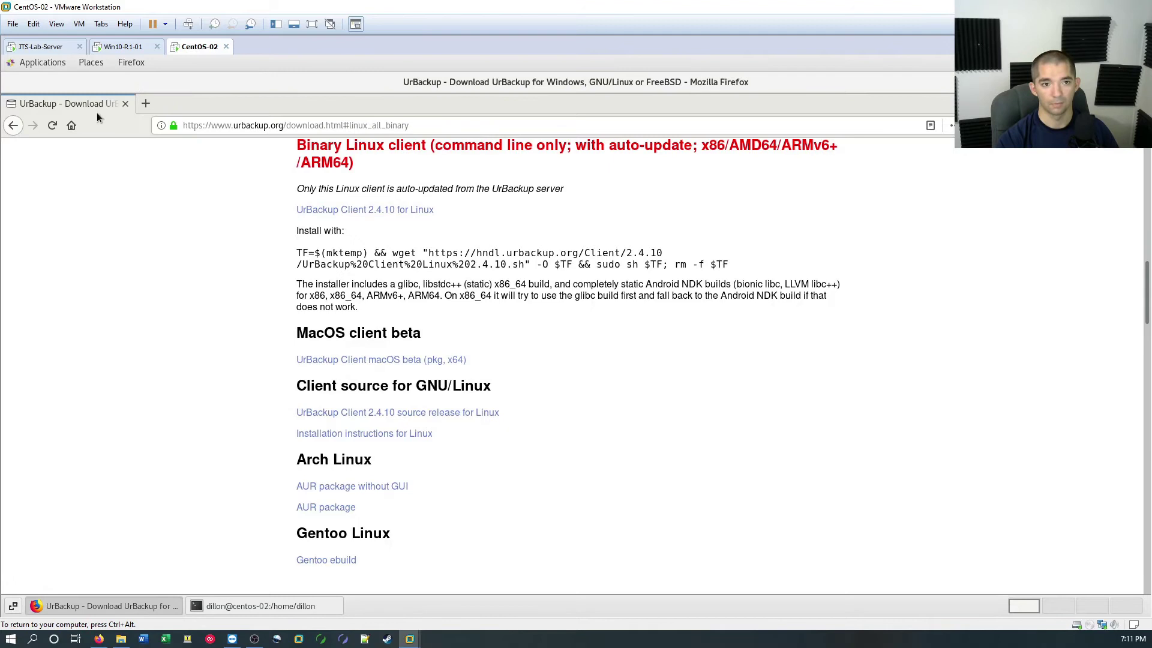
- In a new tab, search 'urbackup network ports' and open the server administration manual result
left_click(145, 103)
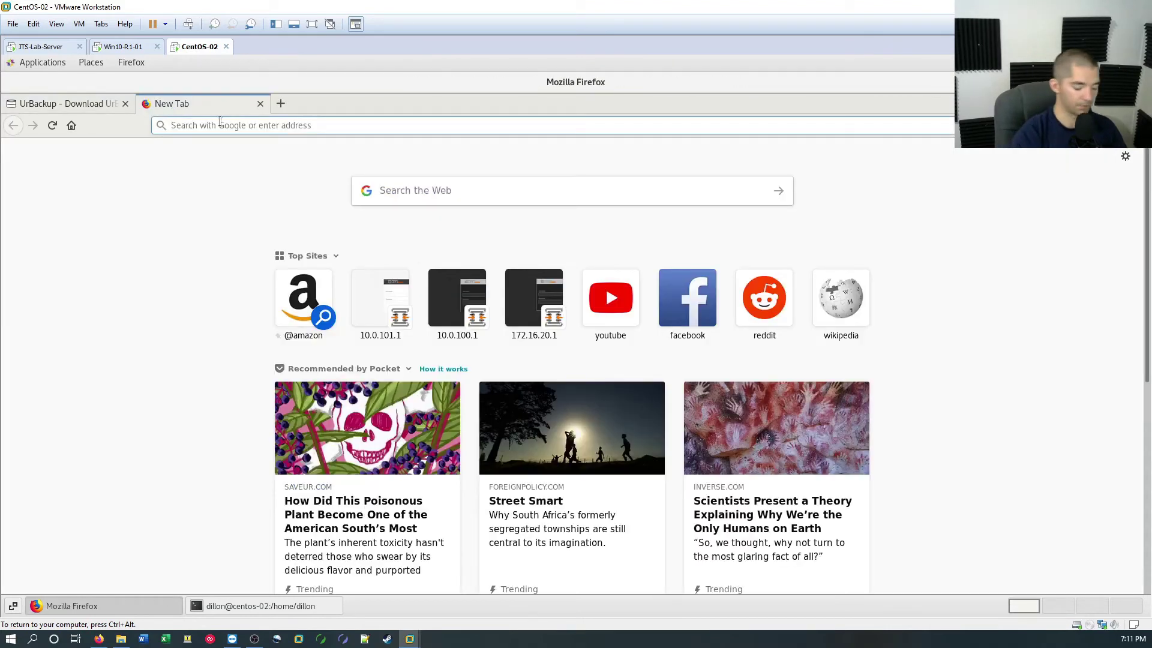
type("urb")
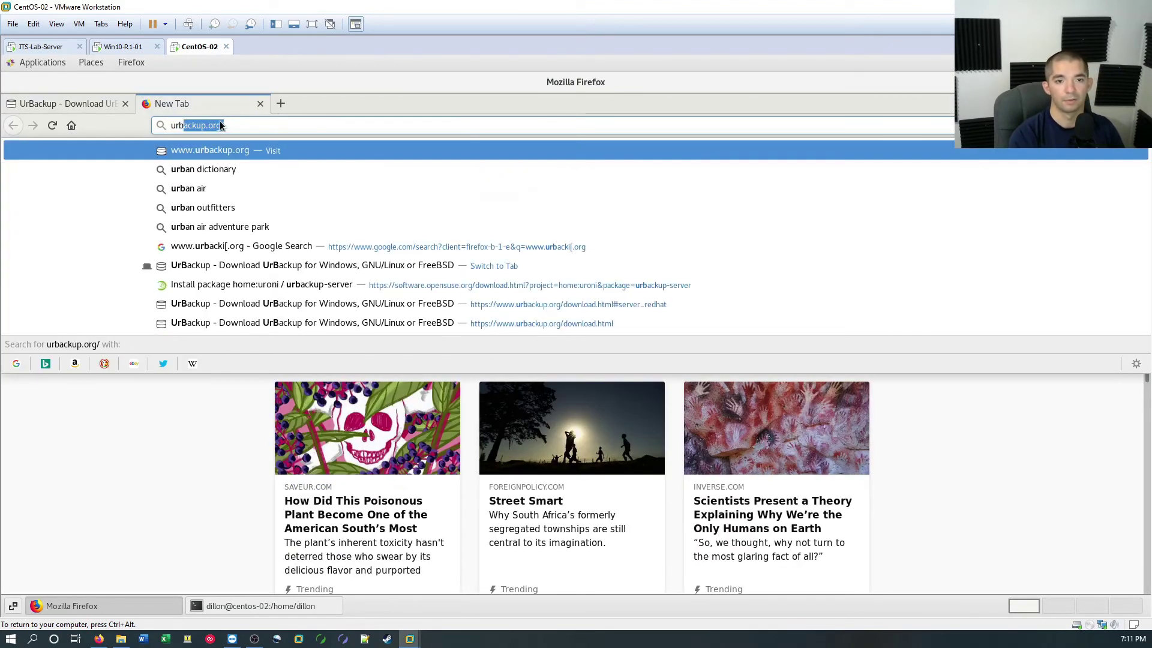
type("ackup networ")
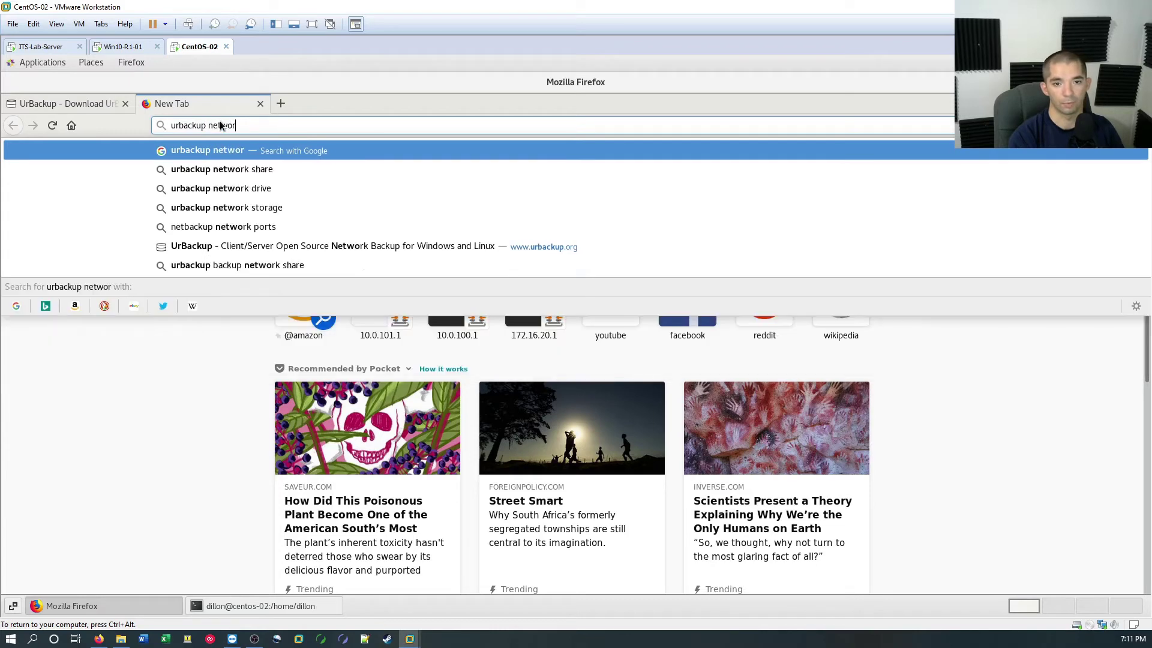
type("k ports")
key("Return")
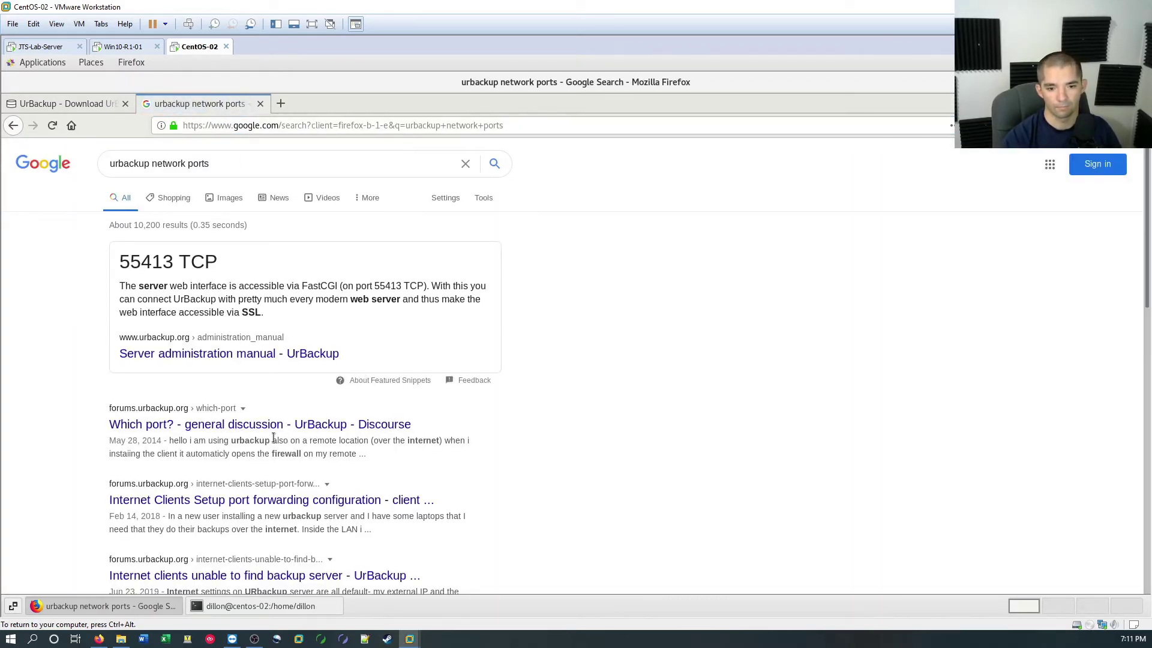
left_click(247, 354)
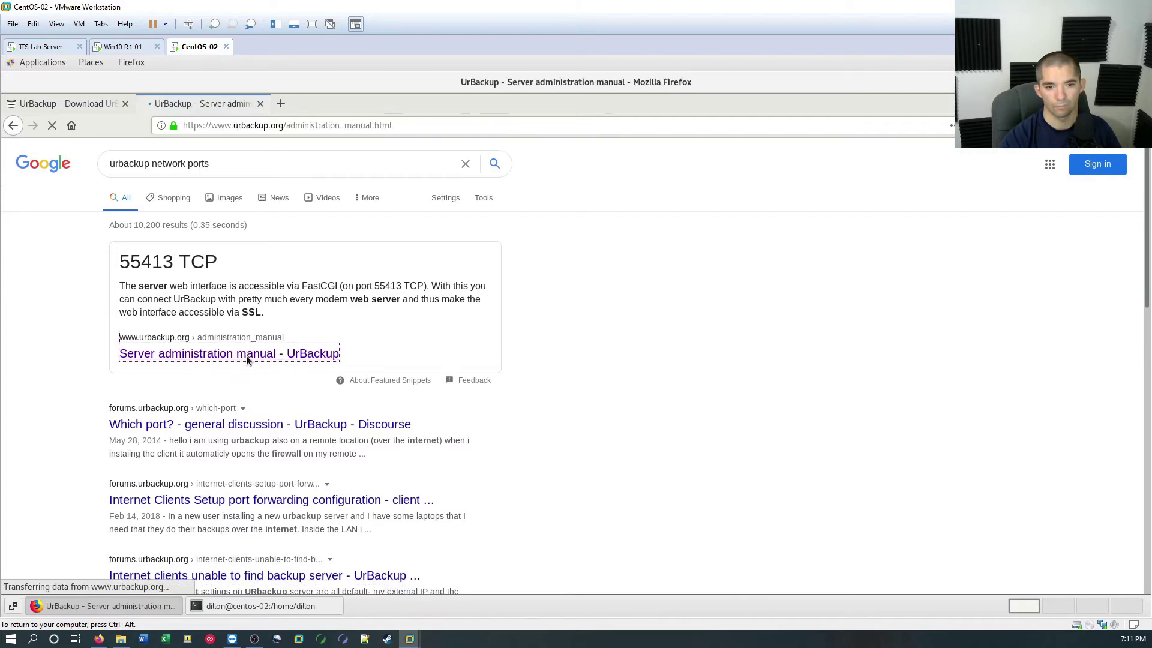
- Find 'ports' in the manual, open section 10.3 Used network ports, and select port 35621's TCP
key("ctrl+f")
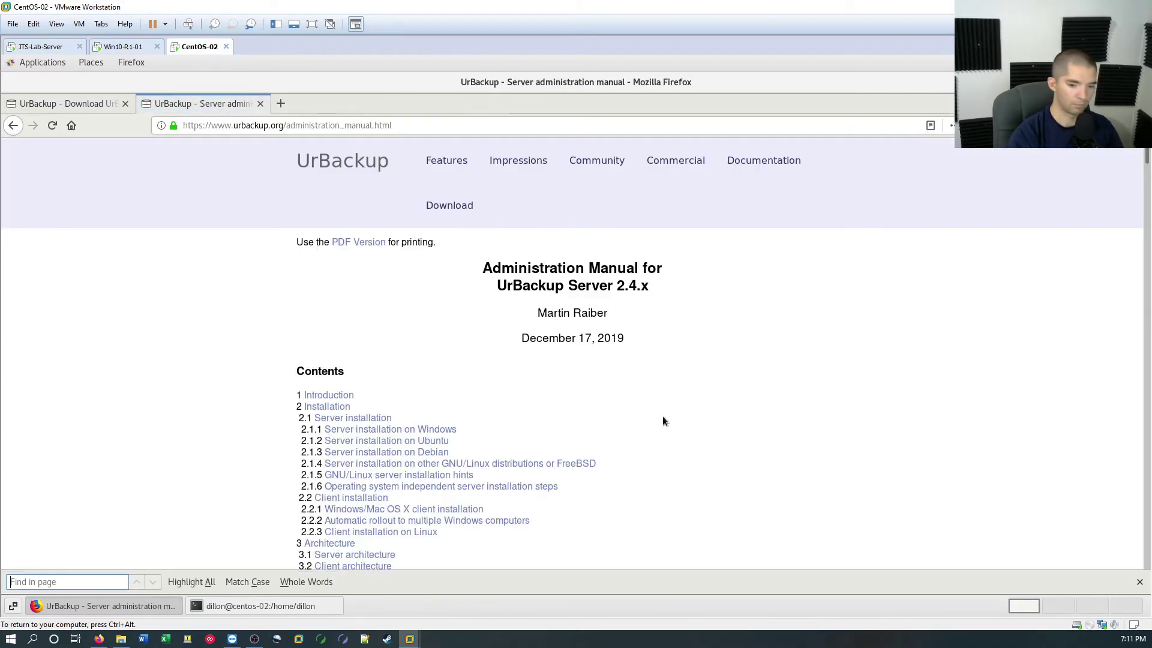
type("network")
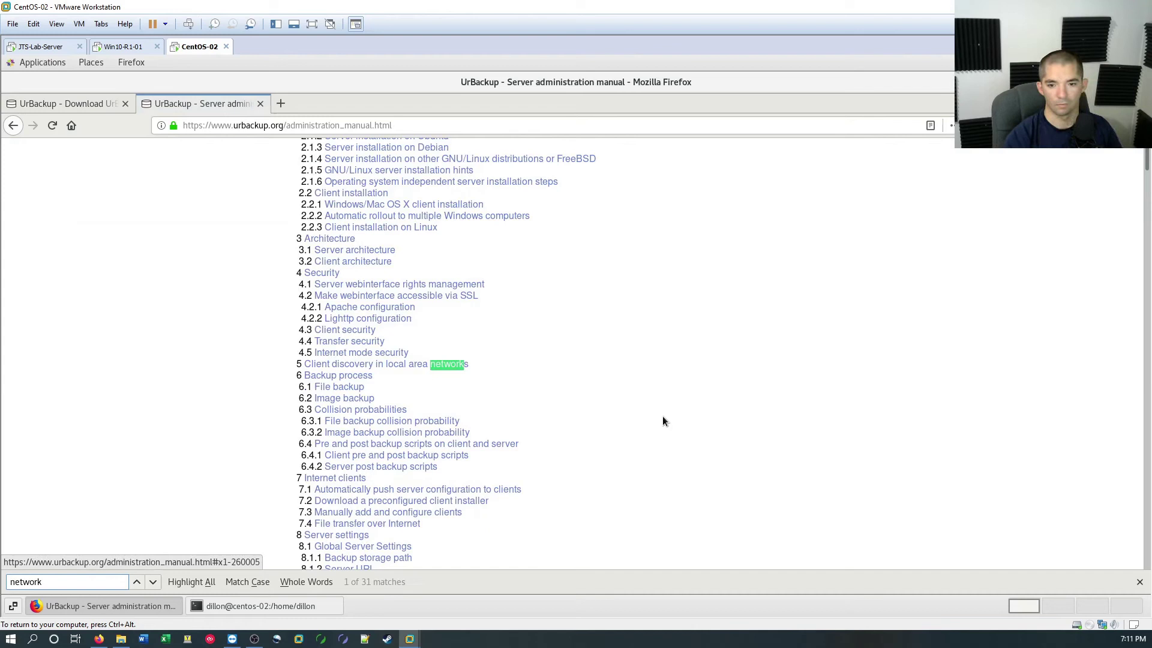
type(" [p")
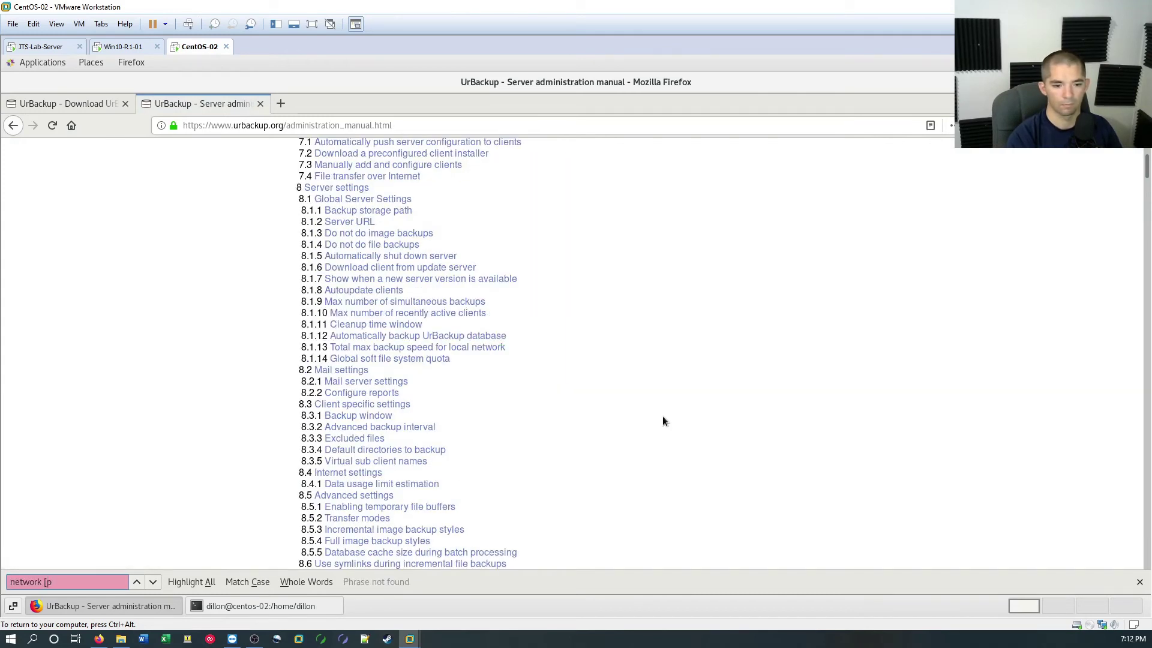
key("BackSpace")
key("BackSpace")
key("BackSpace")
key("BackSpace")
key("BackSpace")
key("BackSpace")
key("BackSpace")
key("BackSpace")
key("BackSpace")
key("BackSpace")
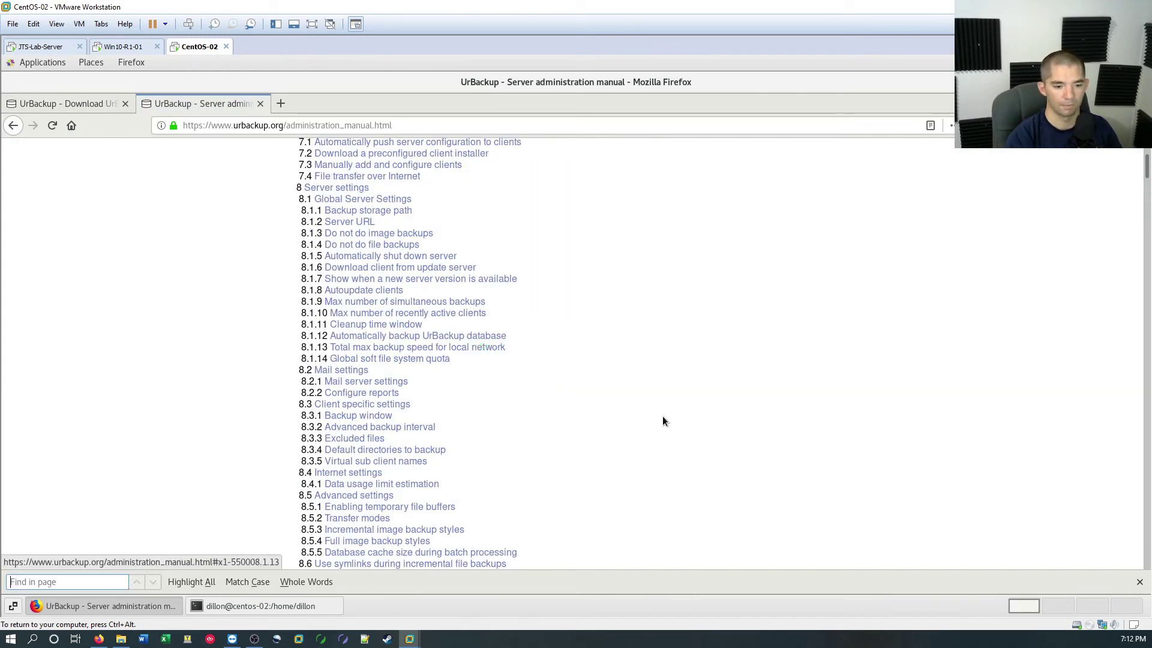
type("ports")
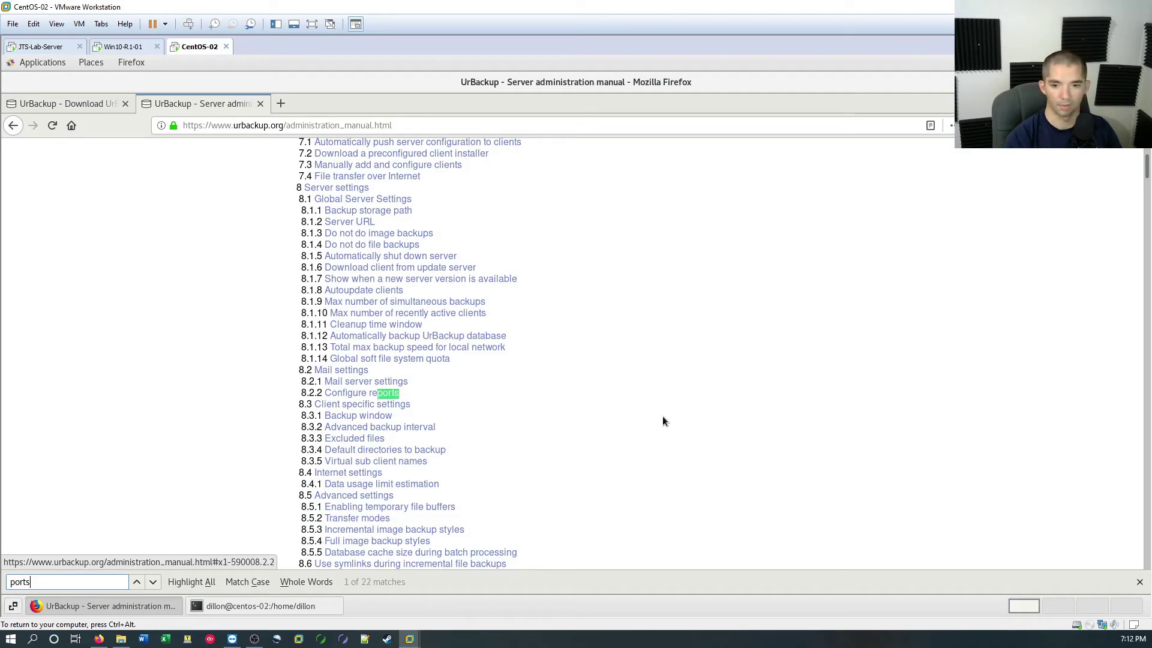
key("Return")
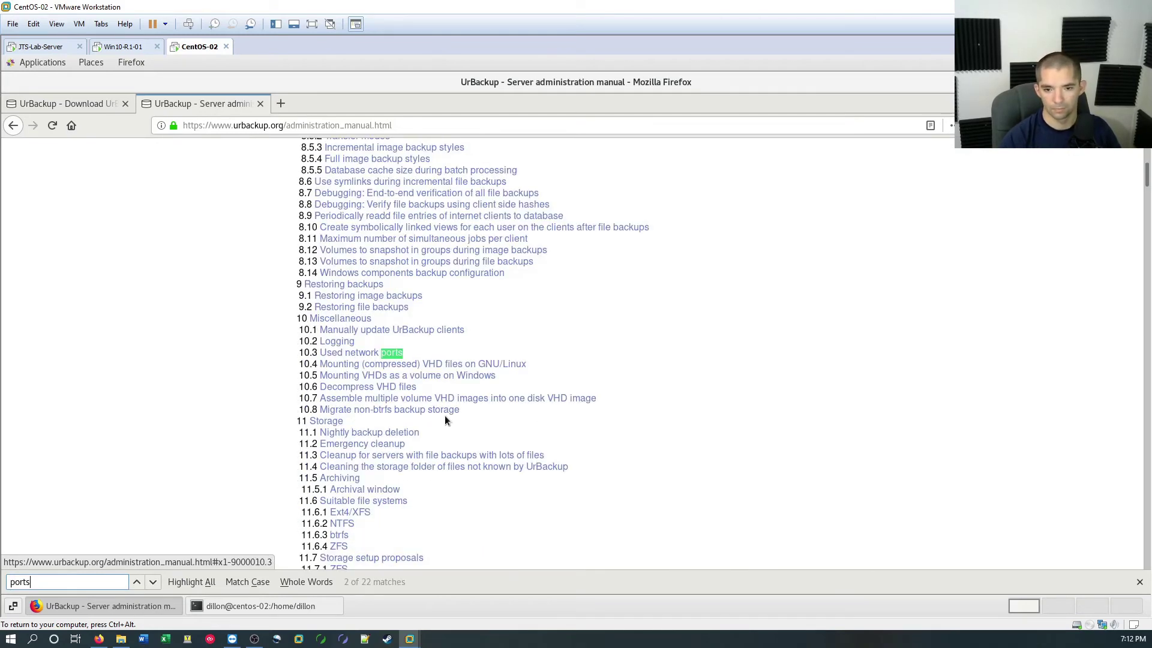
left_click(375, 354)
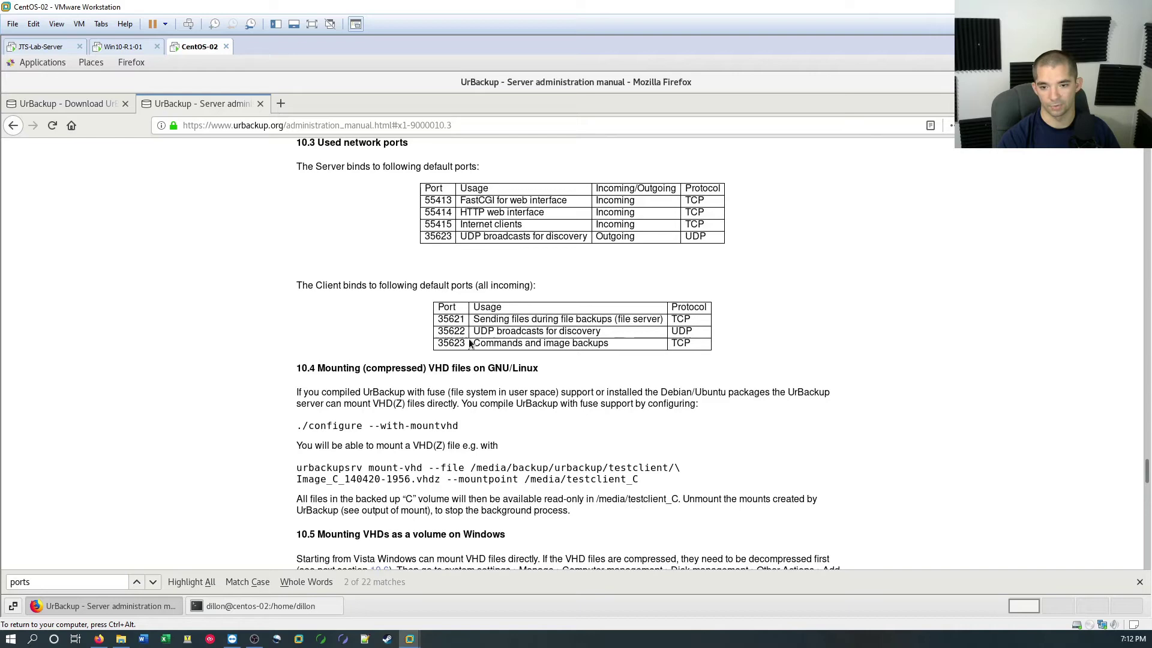
double_click(681, 320)
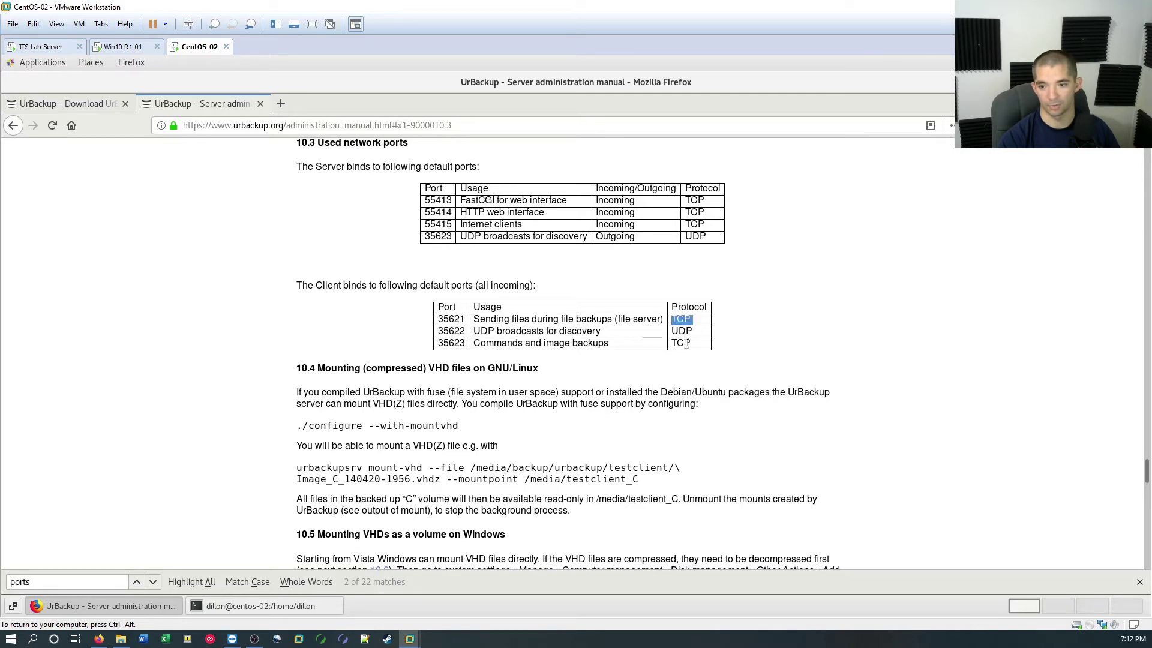
- Snap the terminal left and run firewall-cmd --add-port=35621/tcp with the mistyped --permanet option
left_click(311, 605)
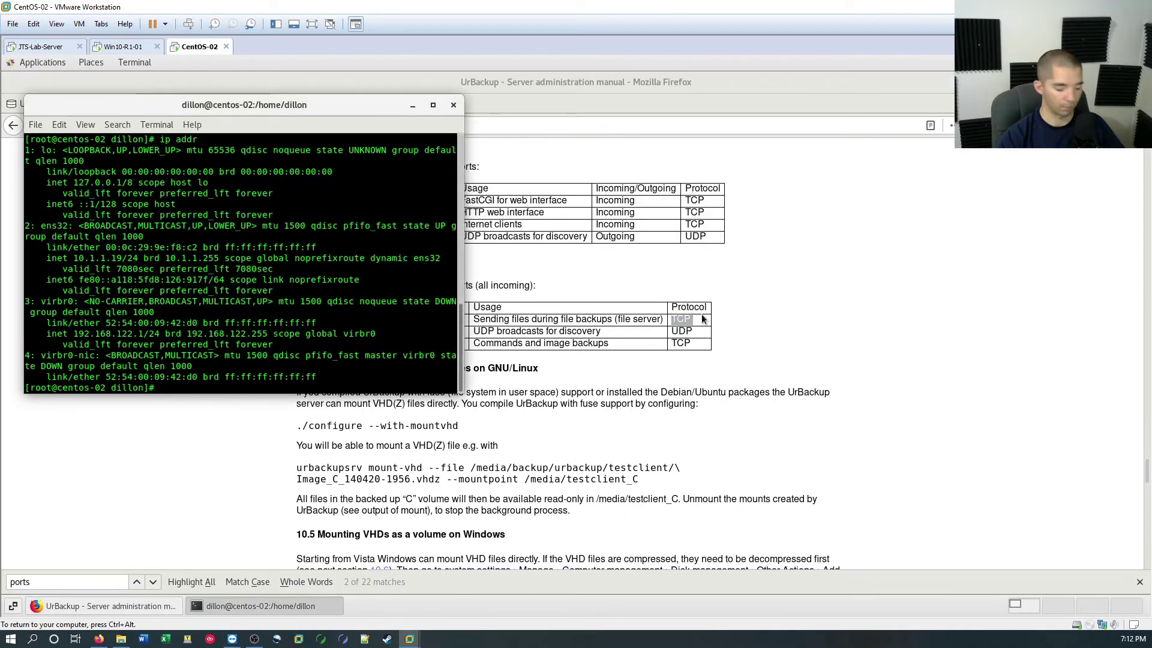
key("super+Left")
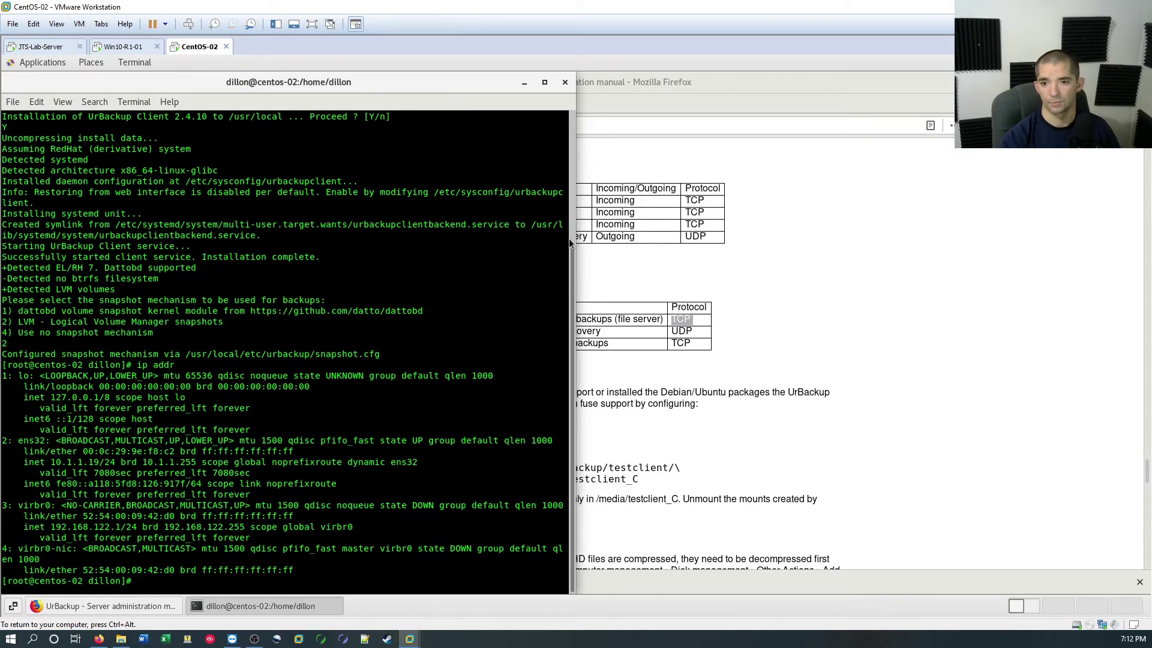
left_click_drag(571, 237, 377, 240)
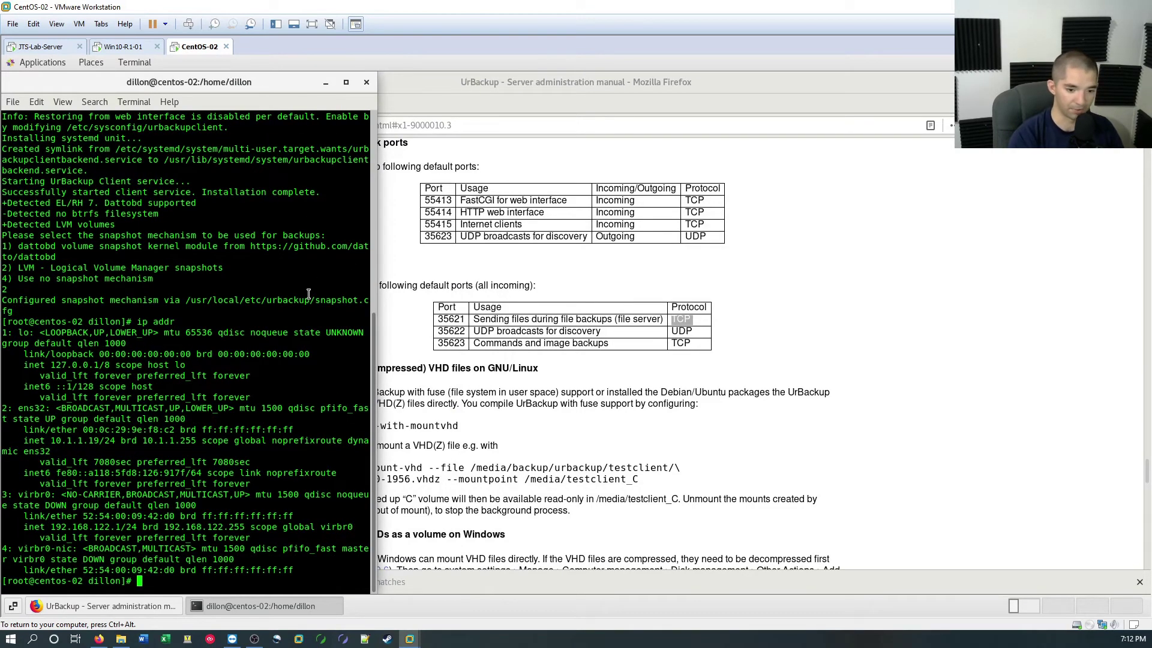
type("firewal")
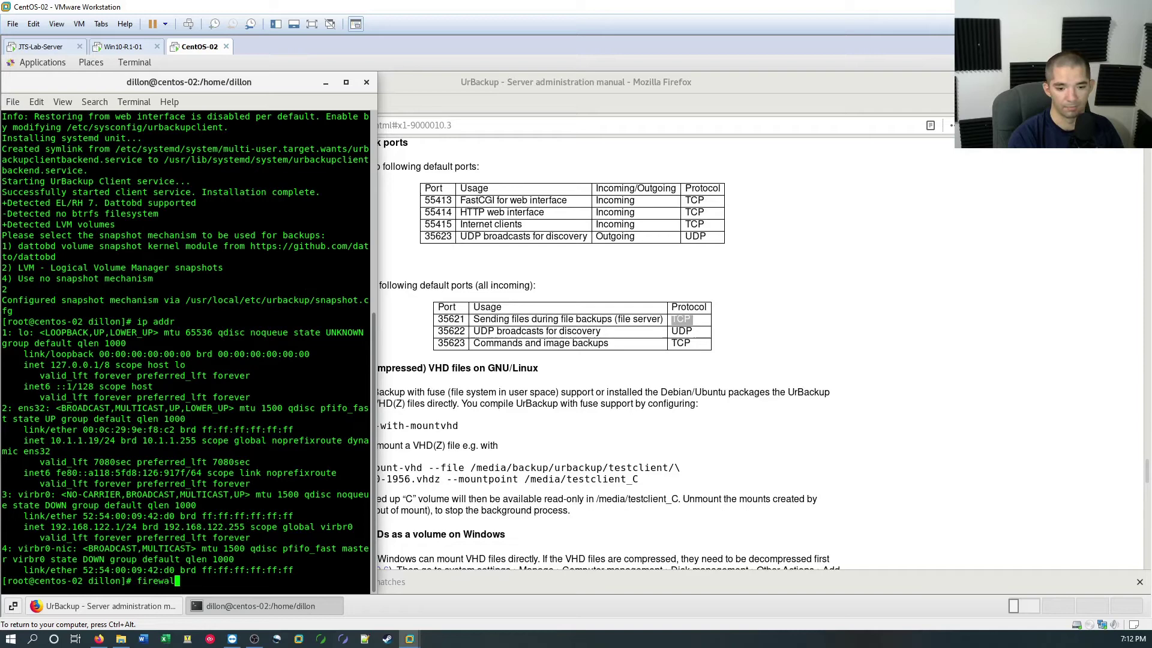
type("l-cmd ")
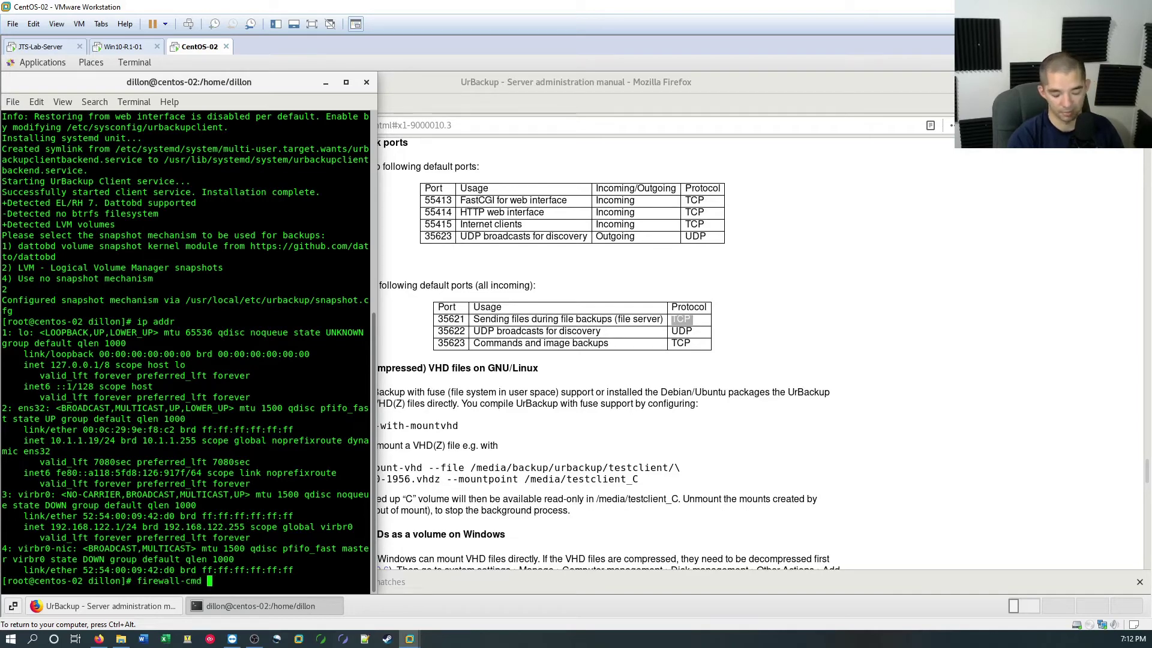
type("--add")
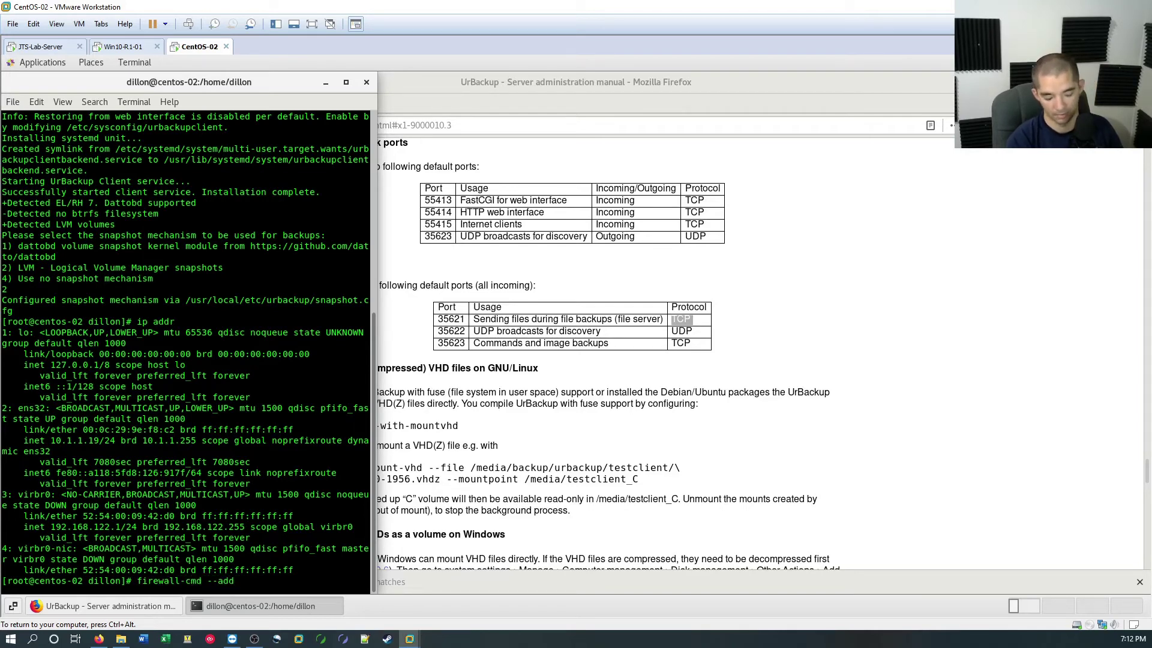
type("-po")
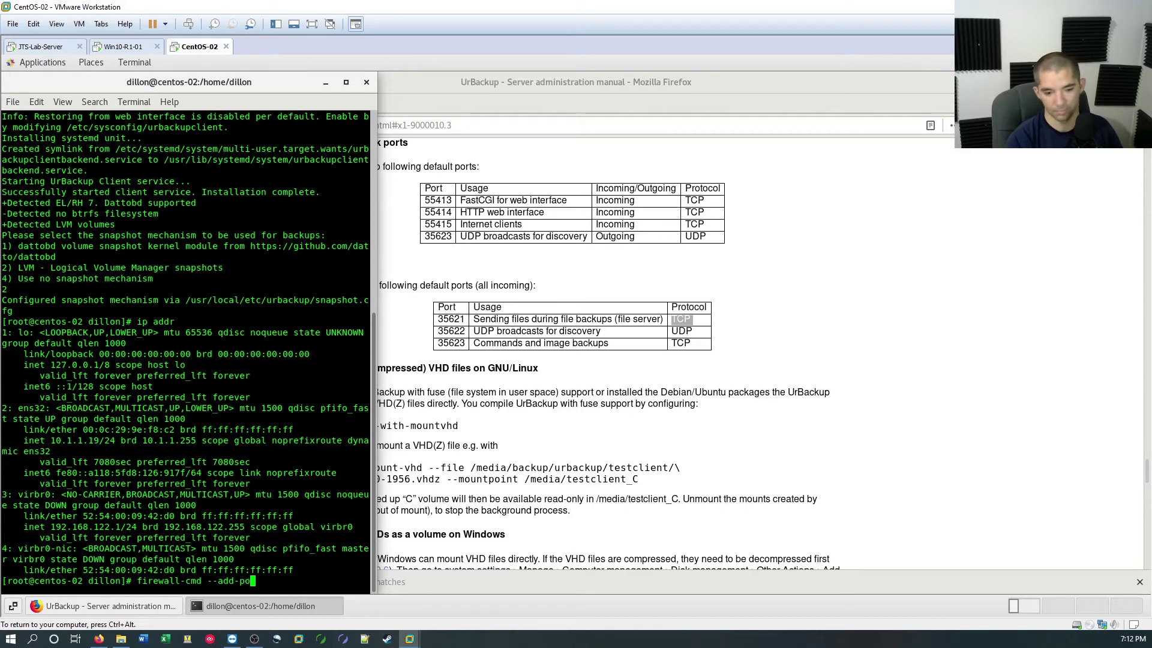
type("rt")
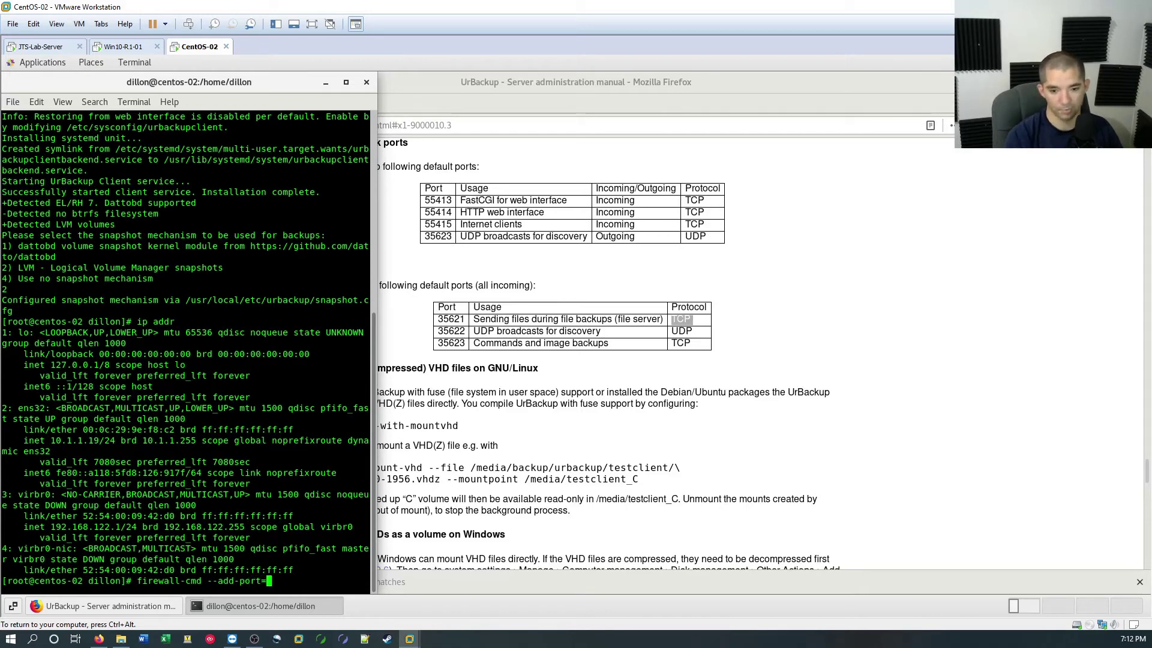
type("=")
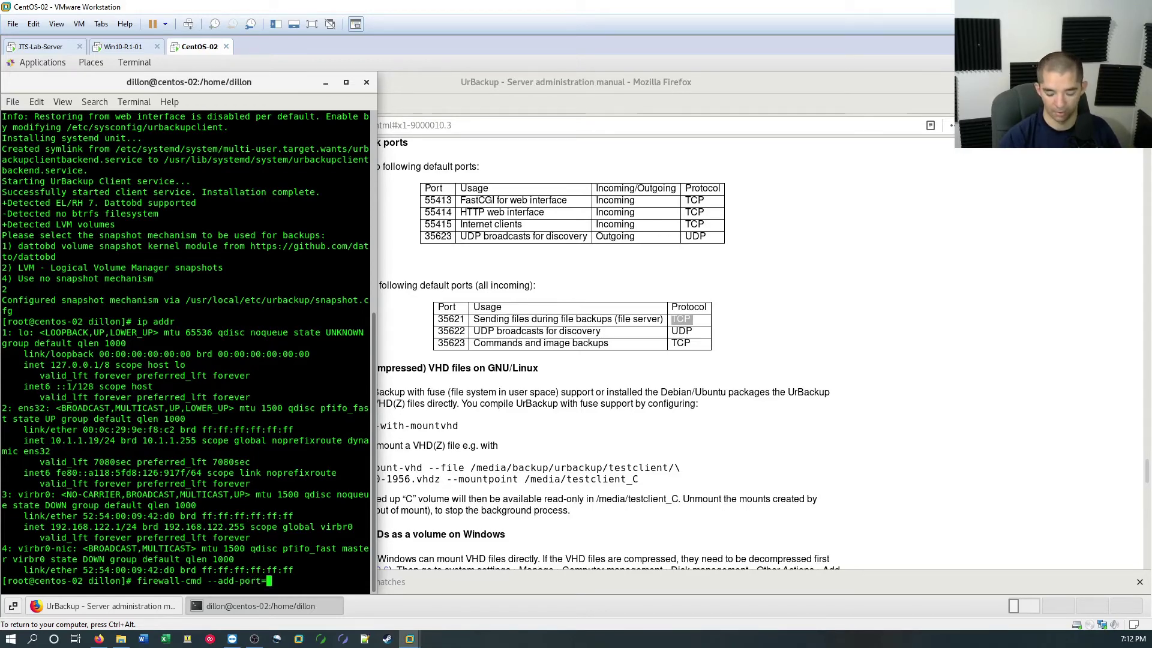
type("35621")
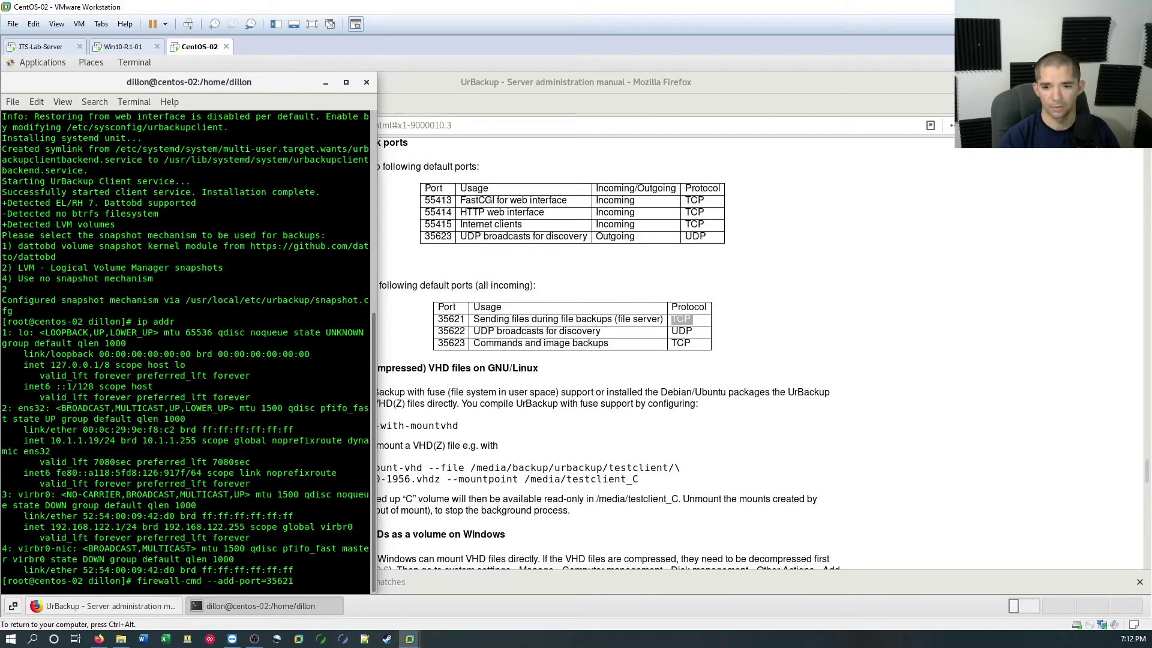
type("/")
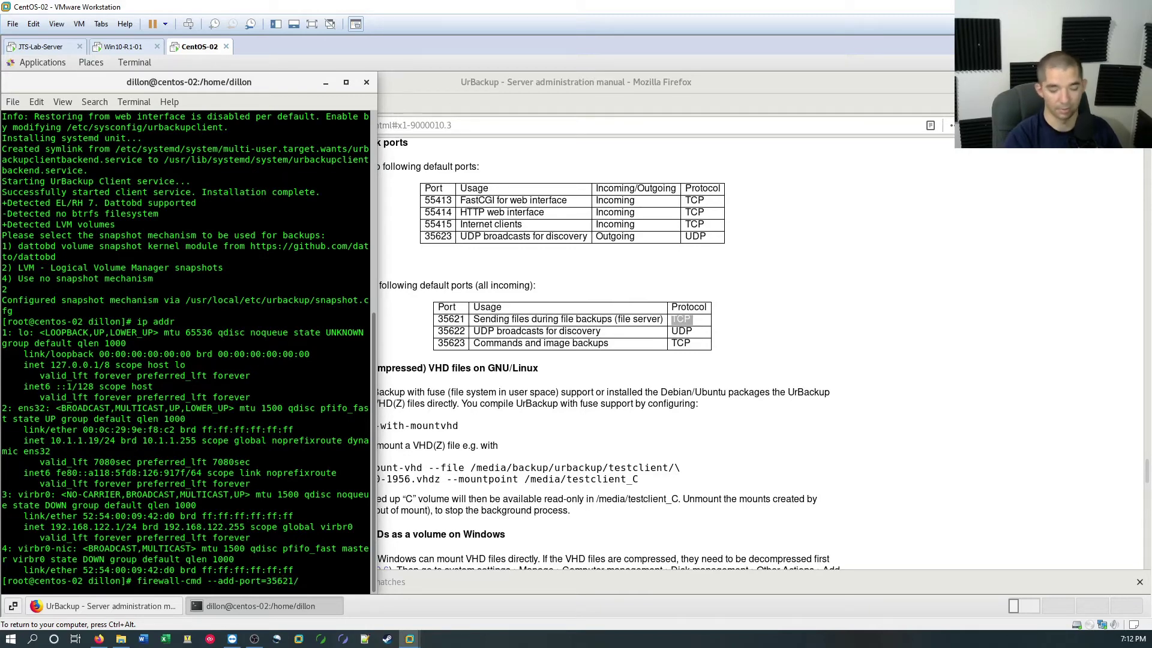
type("tcp ")
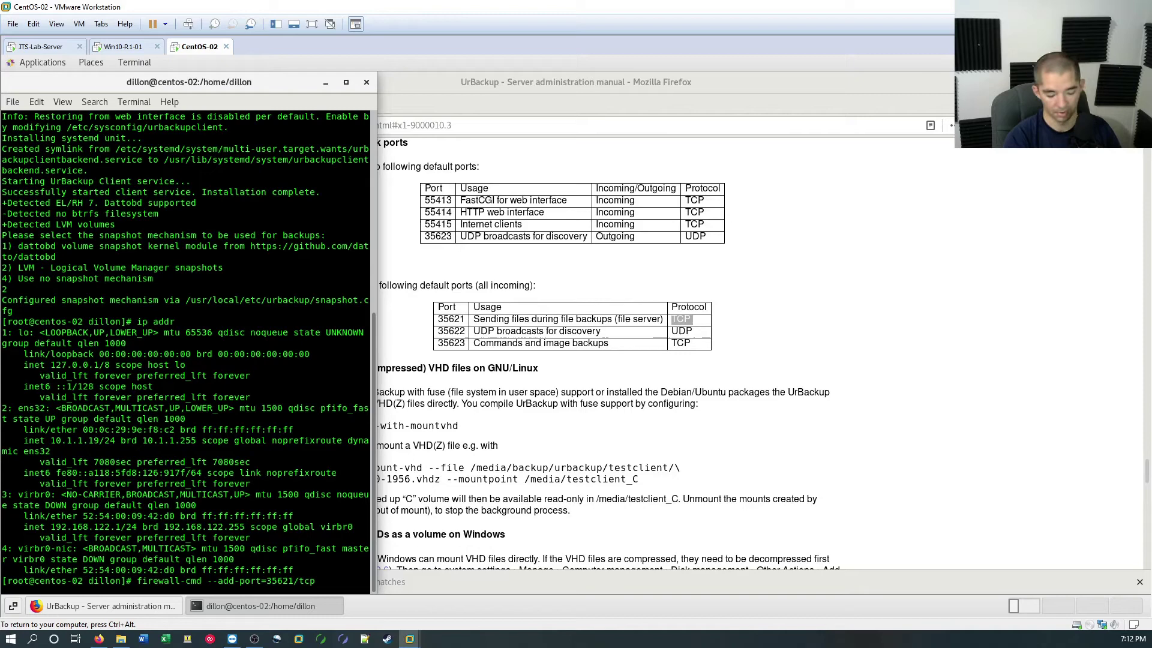
type("--permanet")
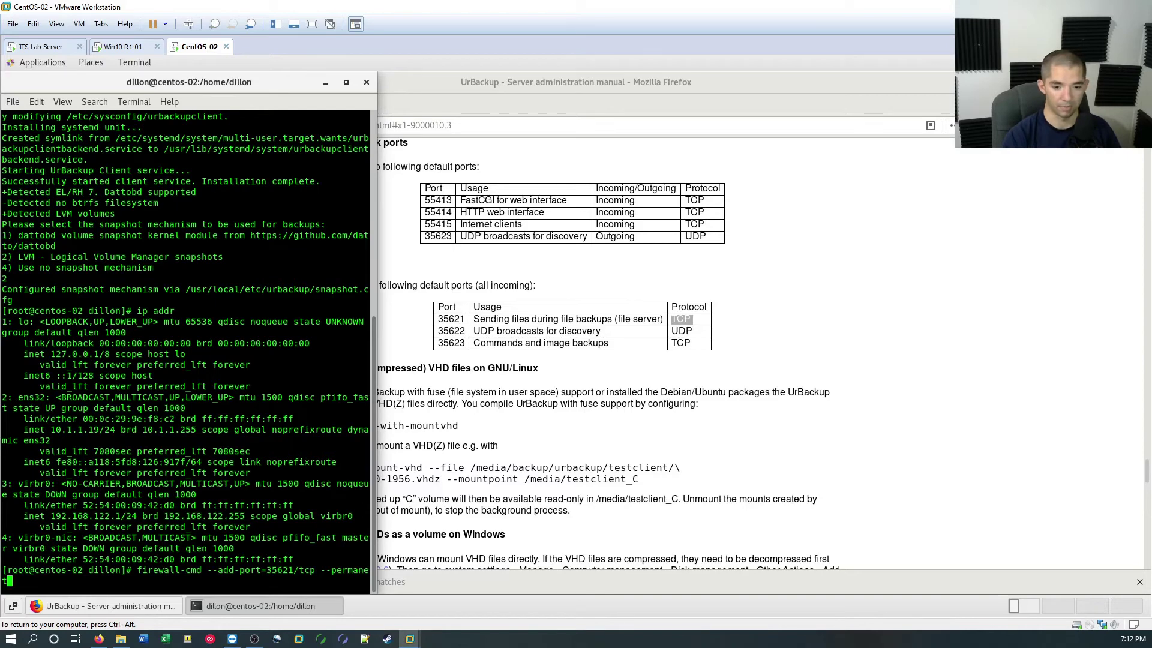
key("Return")
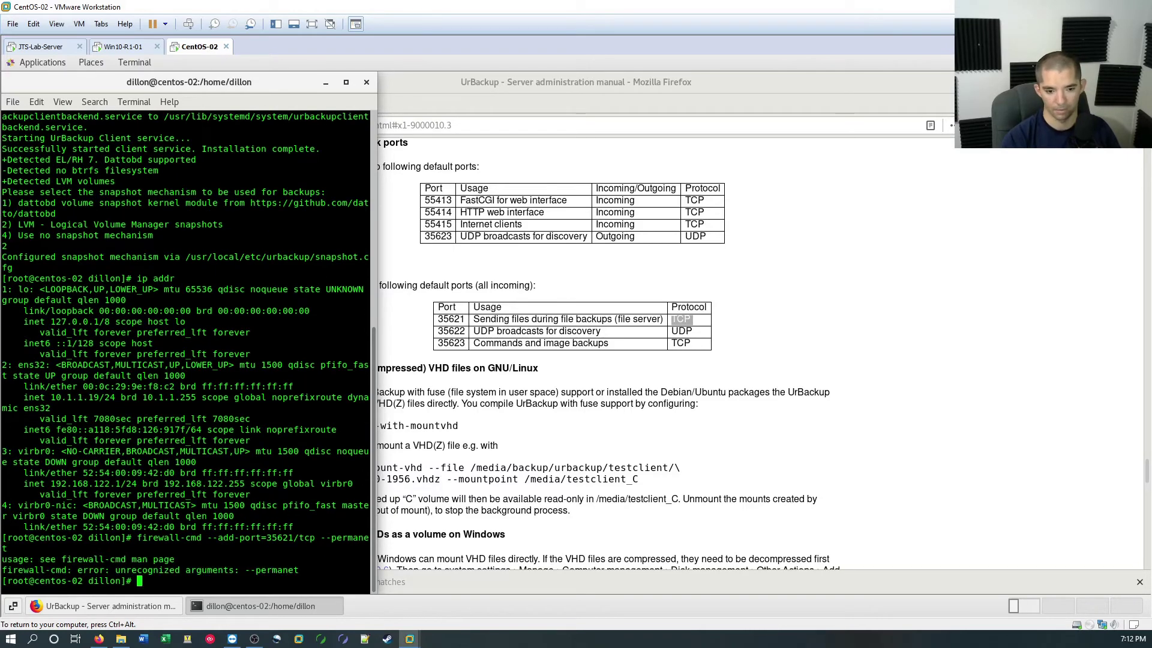
- Correct the option to --permanent and rerun the command to open port 35621/tcp
key("Up")
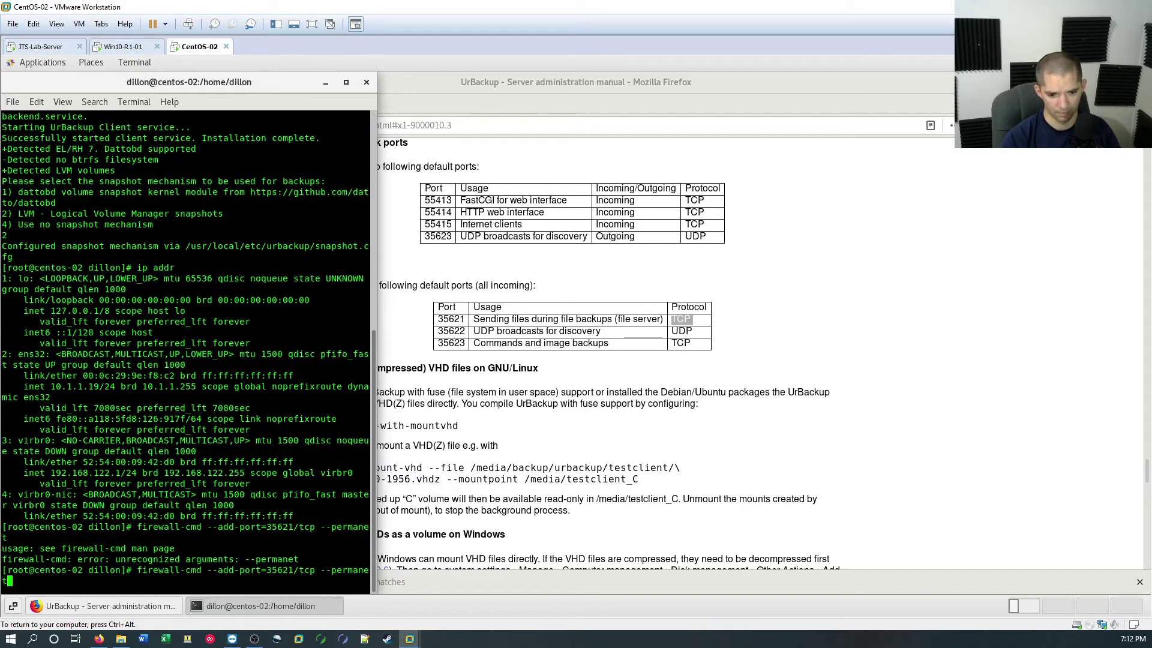
key("Left")
key("Left")
key("Left")
key("Left")
key("Left")
key("Left")
key("Left")
key("Left")
key("Left")
key("Left")
key("Left")
key("Left")
key("Left")
key("Left")
key("Left")
key("Left")
key("Left")
key("Left")
key("Left")
key("Left")
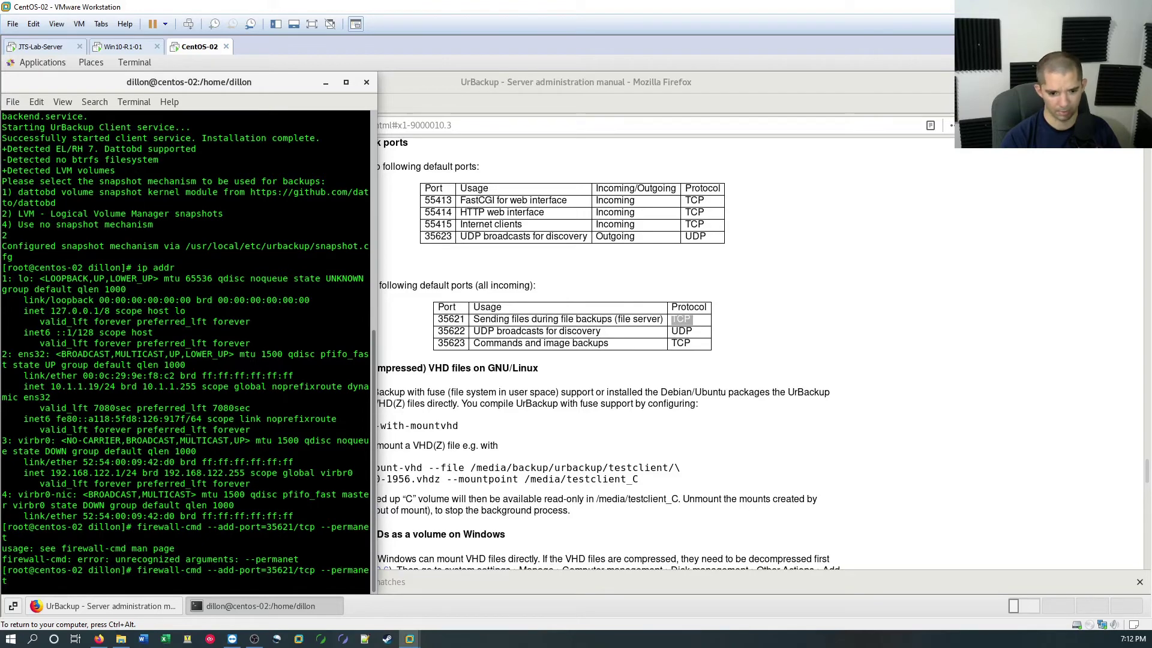
key("Left")
key("Left")
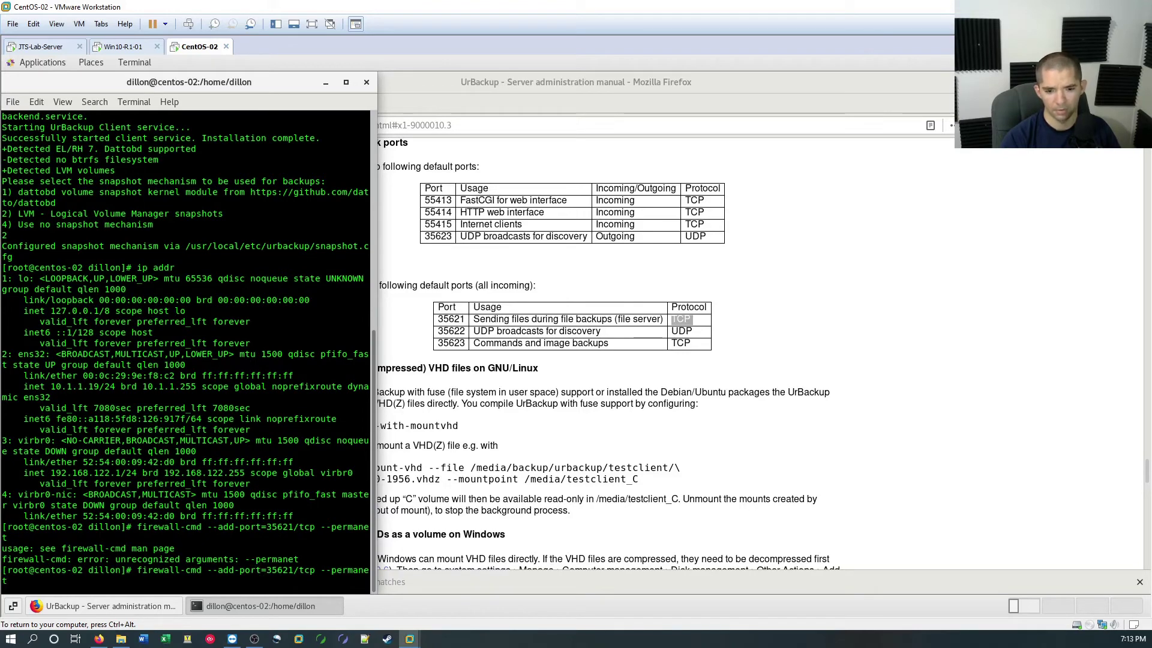
key("Left")
key("Left")
key("Left")
key("Left")
key("Left")
key("Left")
key("Left")
key("Left")
key("Left")
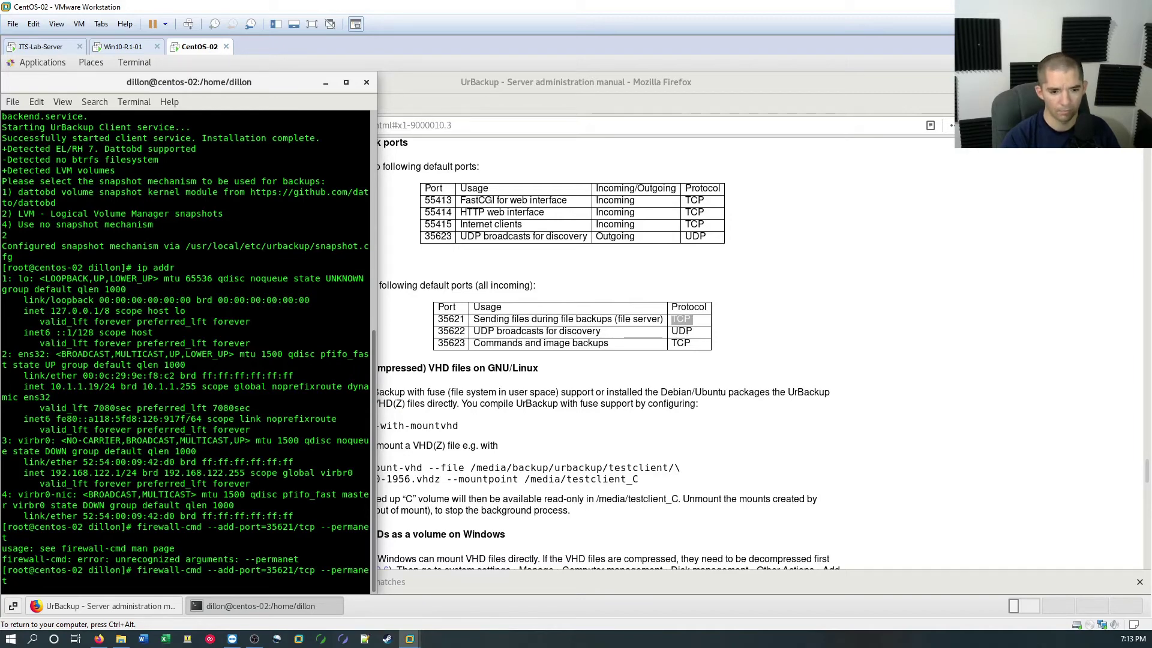
key("Right")
key("Right")
key("Right")
key("Right")
key("Right")
key("Right")
key("Right")
key("Right")
key("Right")
key("Right")
key("Right")
key("Right")
key("Right")
key("Right")
key("Right")
key("Right")
key("Right")
key("Right")
key("Right")
key("Right")
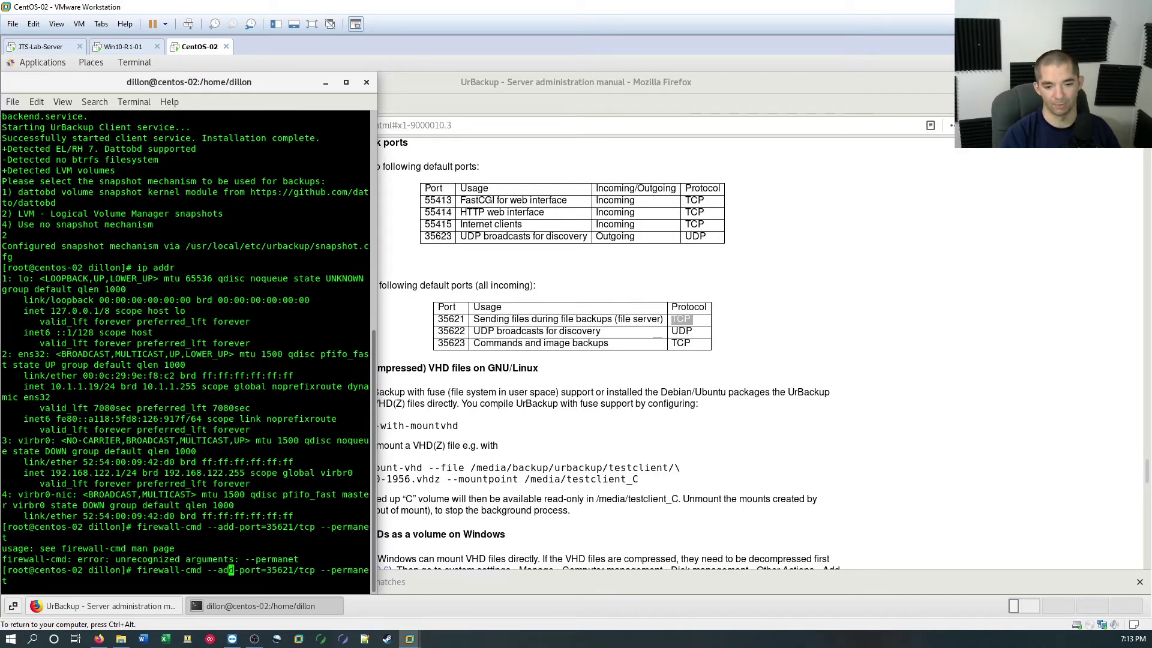
key("Right")
key("Right")
key("Right")
key("Right")
key("Right")
key("Right")
key("Right")
key("Right")
key("Right")
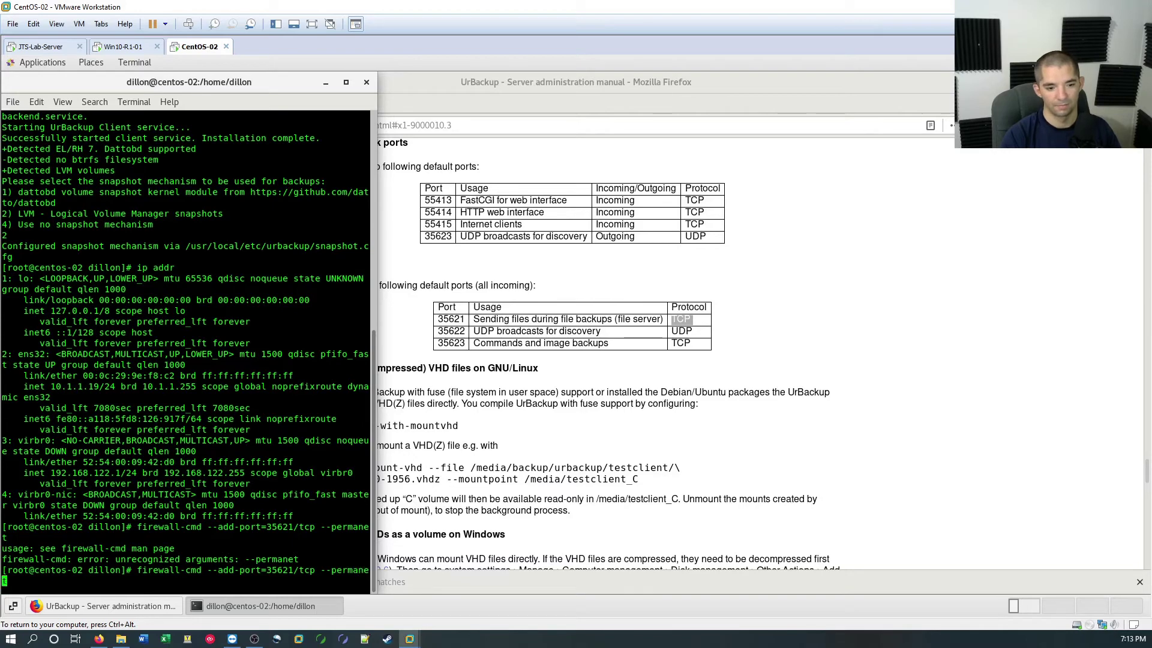
key("BackSpace")
key("BackSpace")
key("BackSpace")
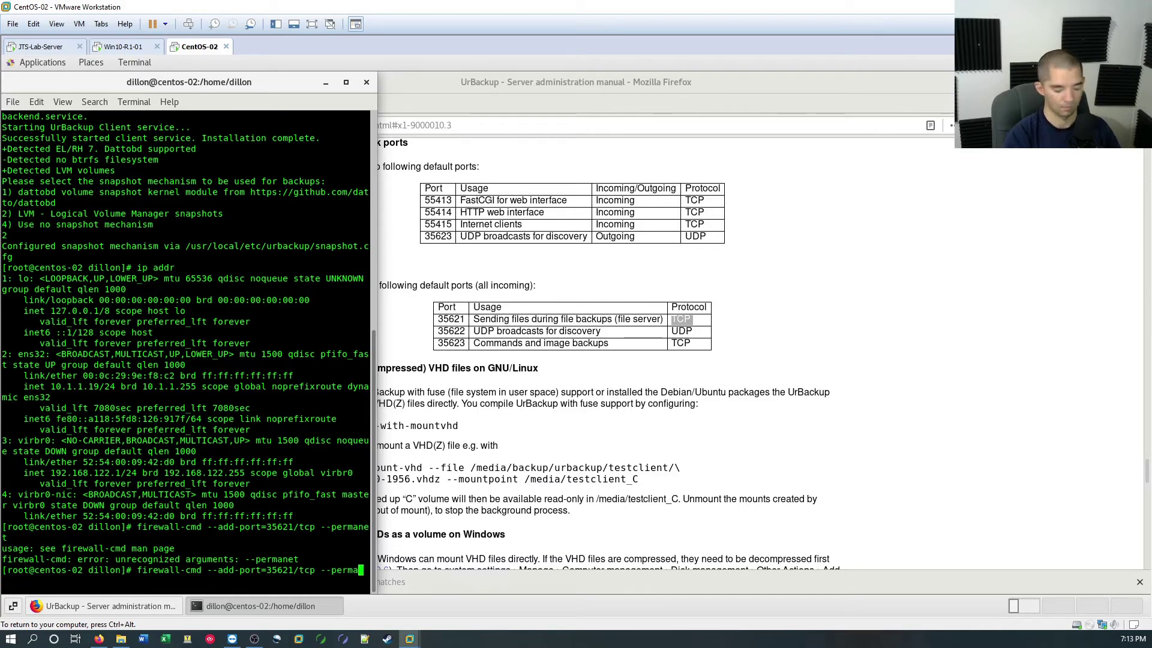
type("nent")
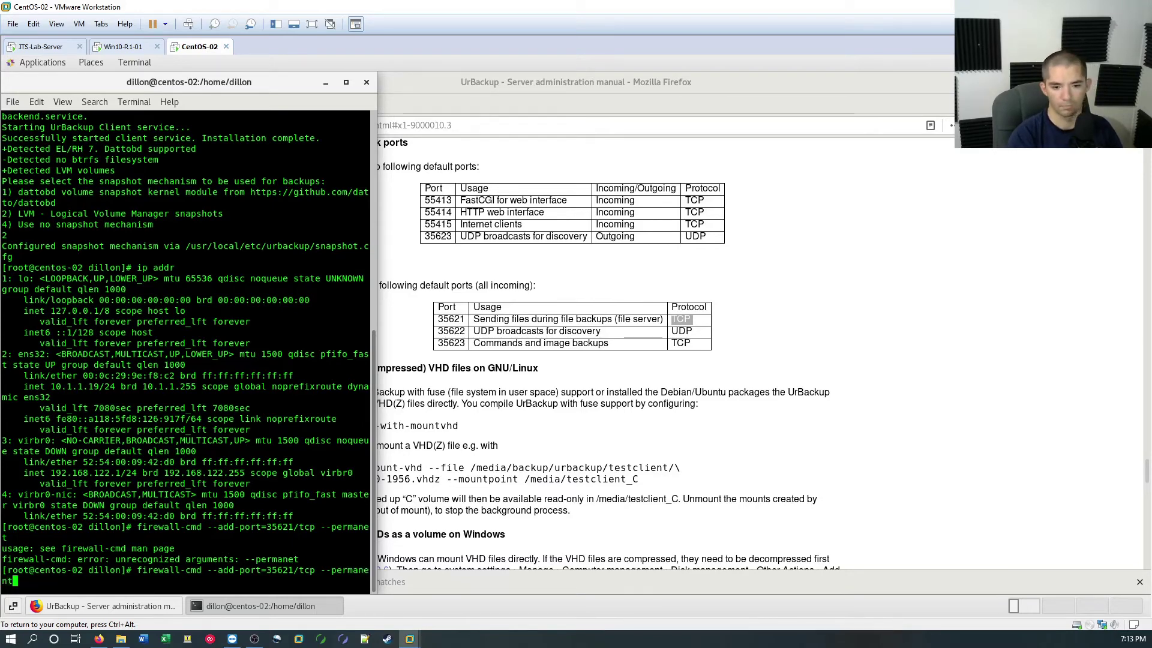
key("Return")
key("Up")
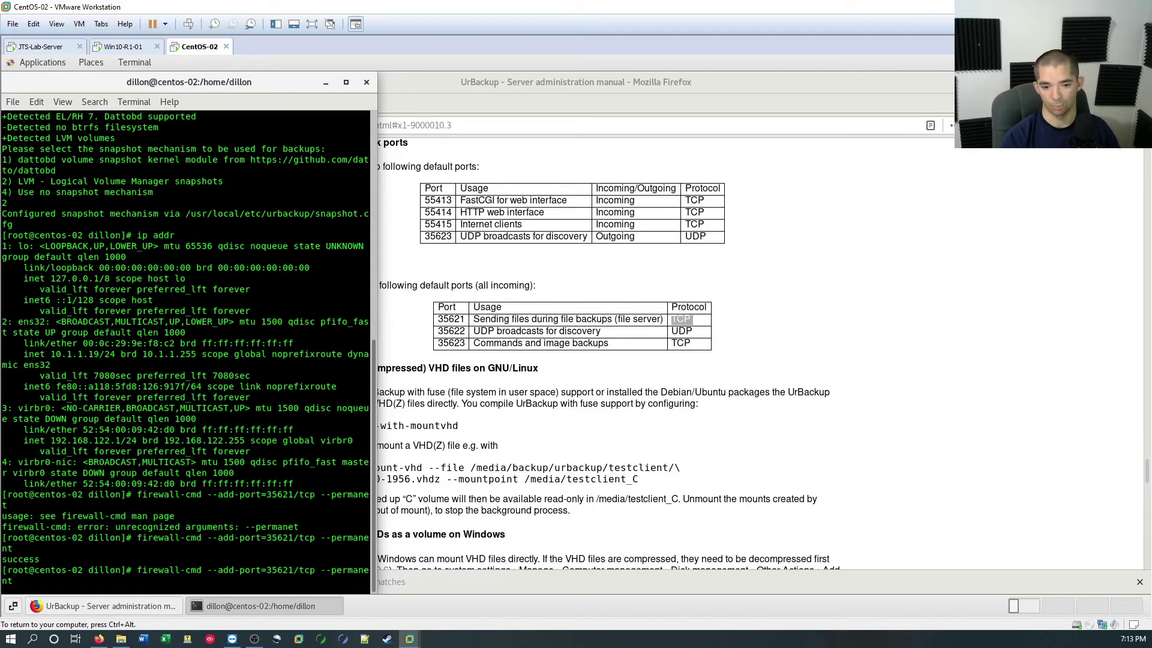
- Permanently open port 35623/tcp in the CentOS firewall
key("Left")
key("Left")
key("Left")
key("Left")
key("Left")
key("Left")
key("Left")
key("Left")
key("Left")
key("Left")
key("Left")
key("Left")
key("Left")
key("Left")
key("Left")
key("Left")
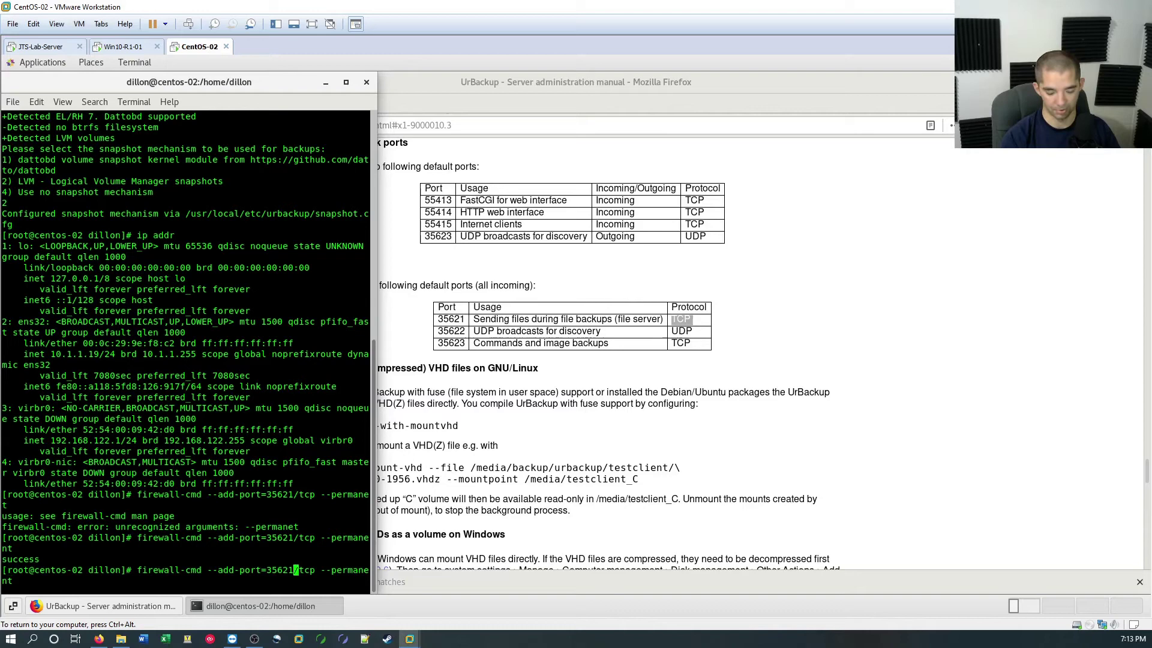
key("BackSpace")
type("3")
key("Return")
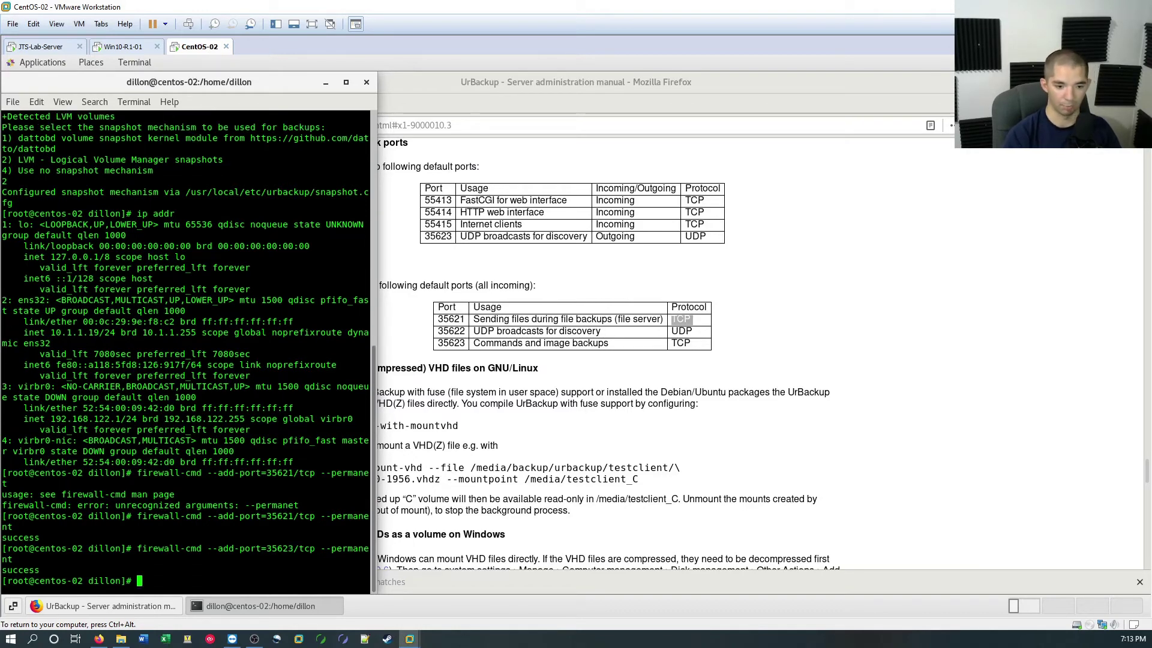
- Permanently open port 35622/udp, then reload the firewall with firewall-cmd --reload
key("Up")
key("Left")
key("Left")
key("Left")
key("Left")
key("Left")
key("Left")
key("Left")
key("Left")
key("Left")
key("Left")
key("Left")
key("Left")
key("Left")
key("Left")
key("Left")
key("Left")
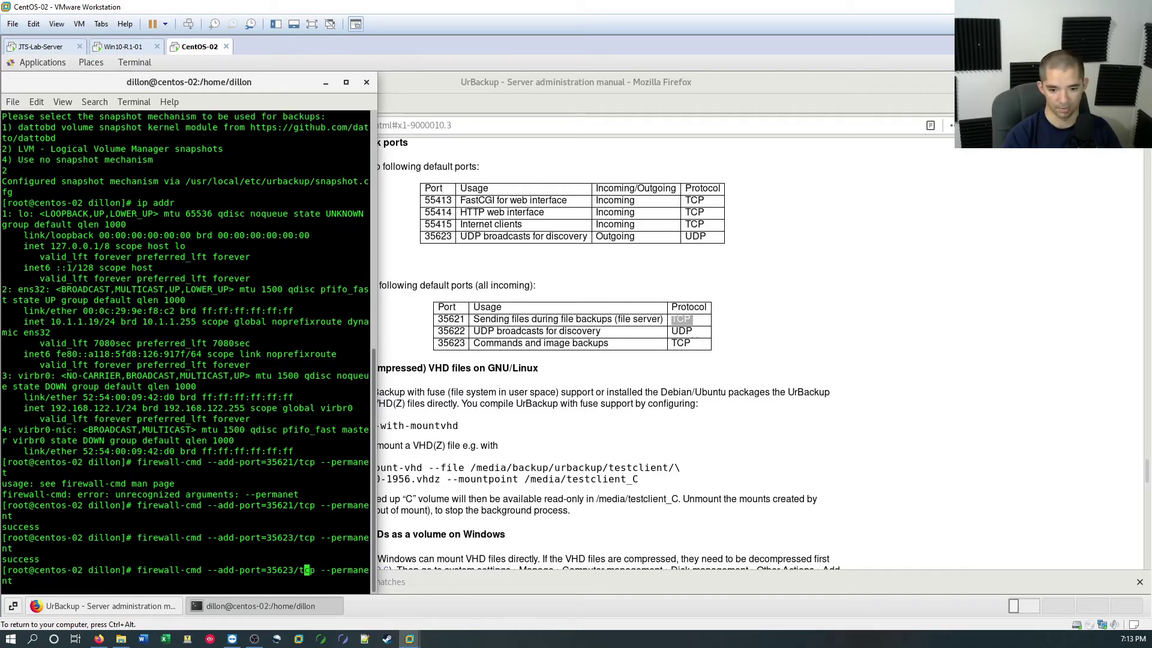
key("BackSpace")
type("2")
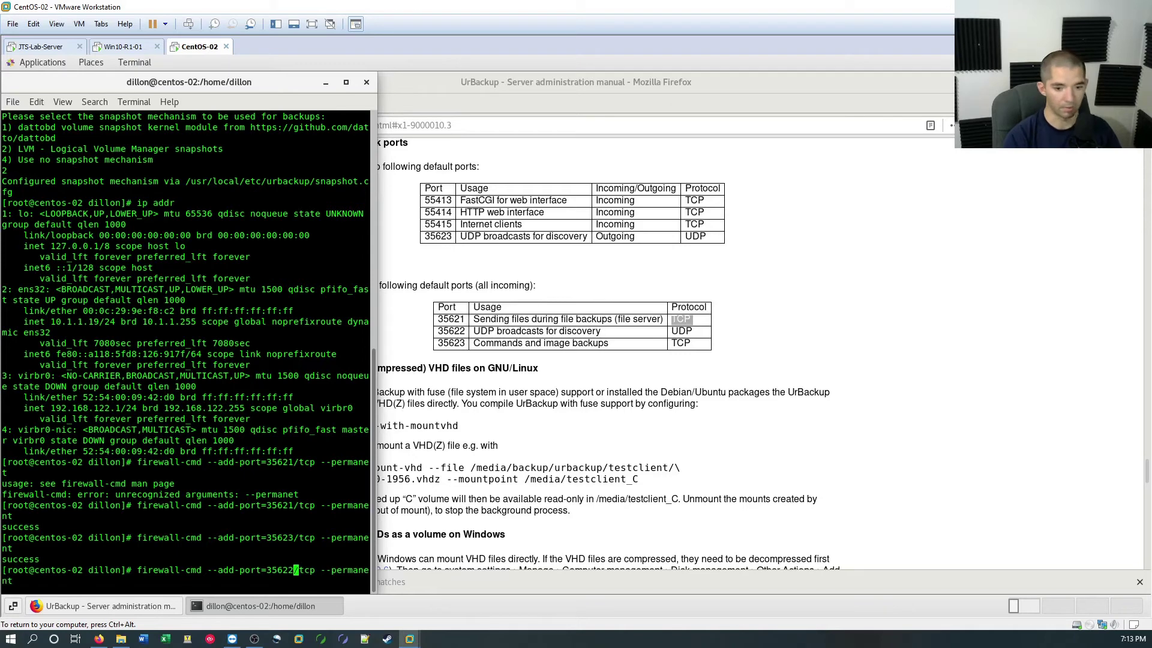
key("Right")
key("Right")
key("Right")
key("Right")
key("BackSpace")
key("BackSpace")
key("BackSpace")
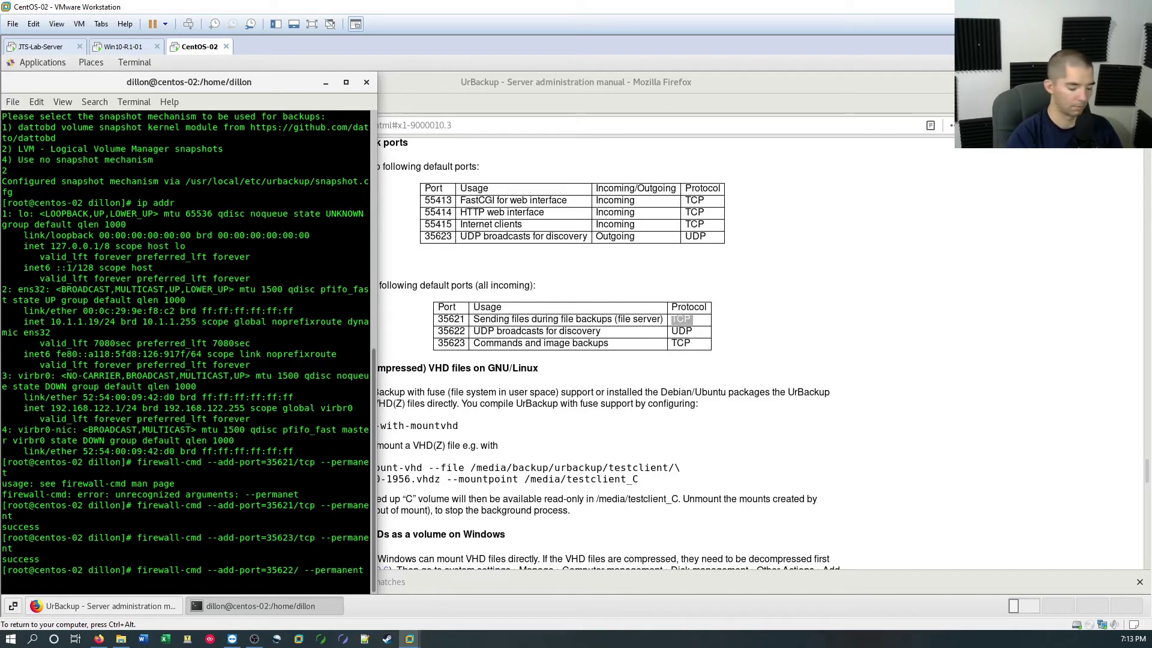
type("udp")
key("Return")
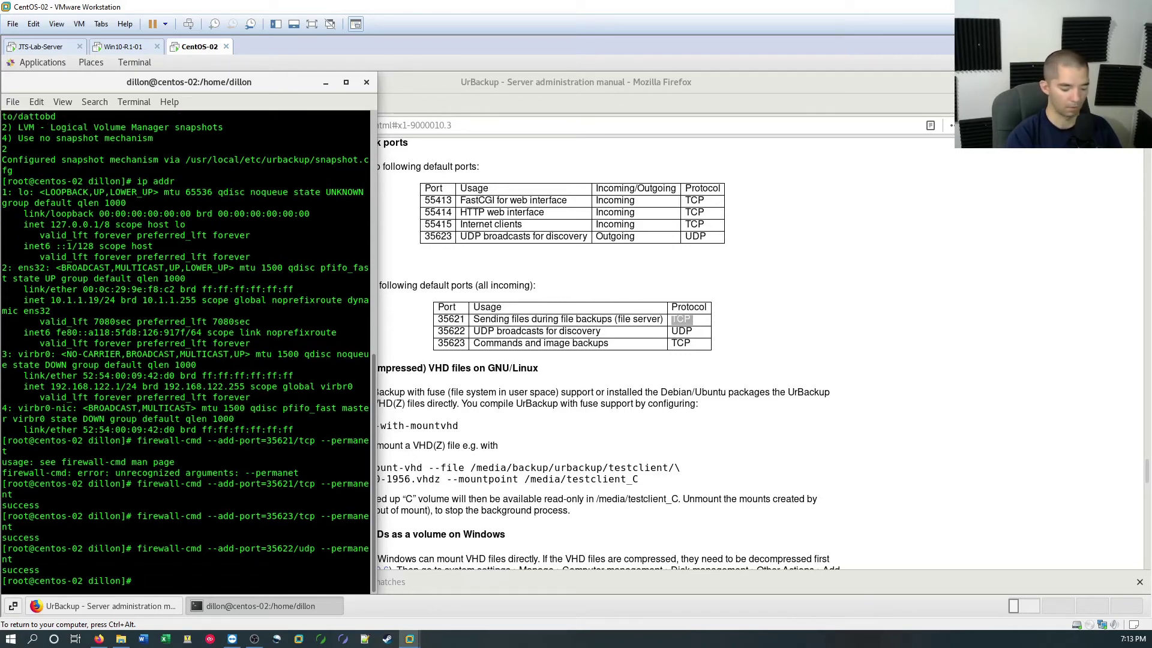
type("firewall")
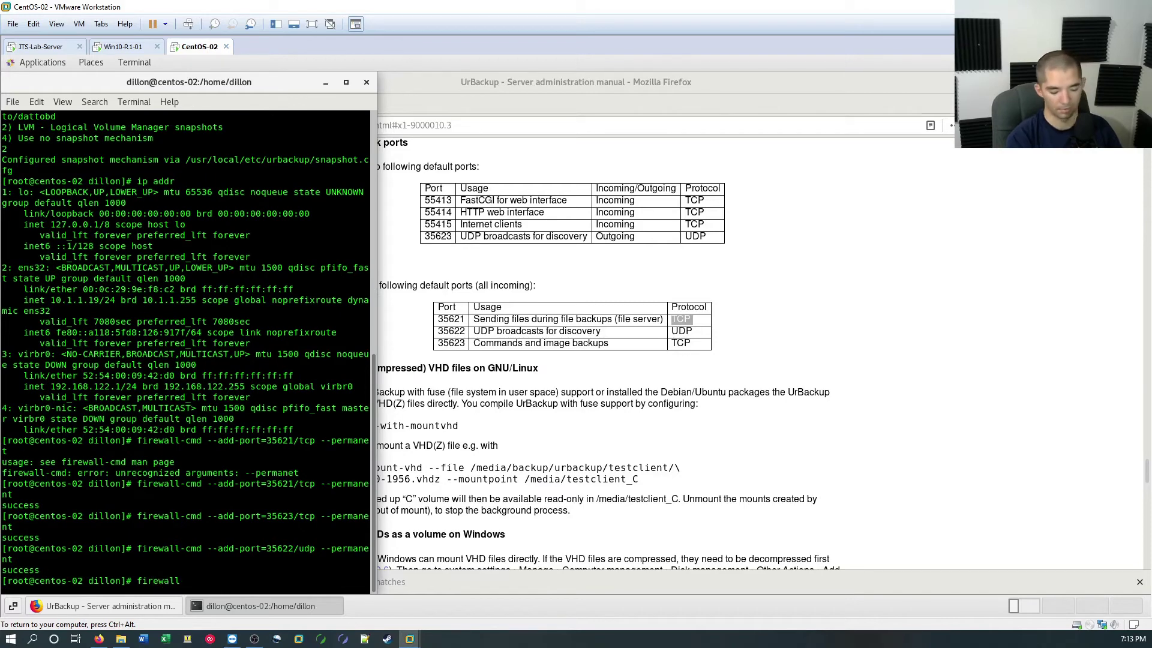
type("-cmd -")
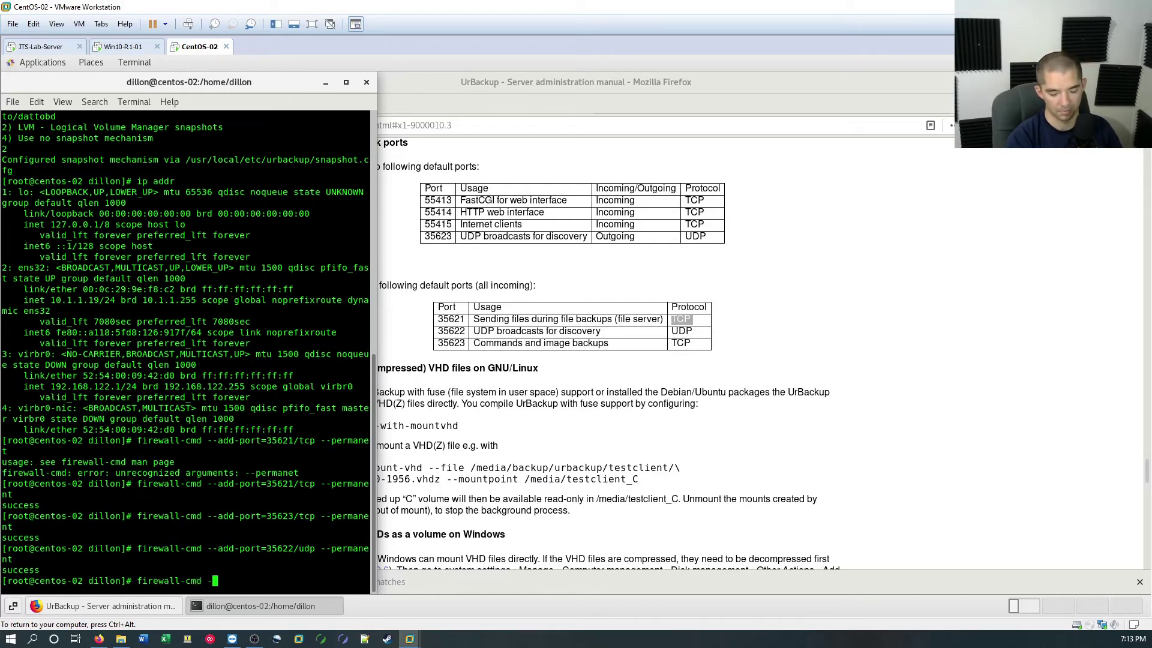
type("-reload")
key("Return")
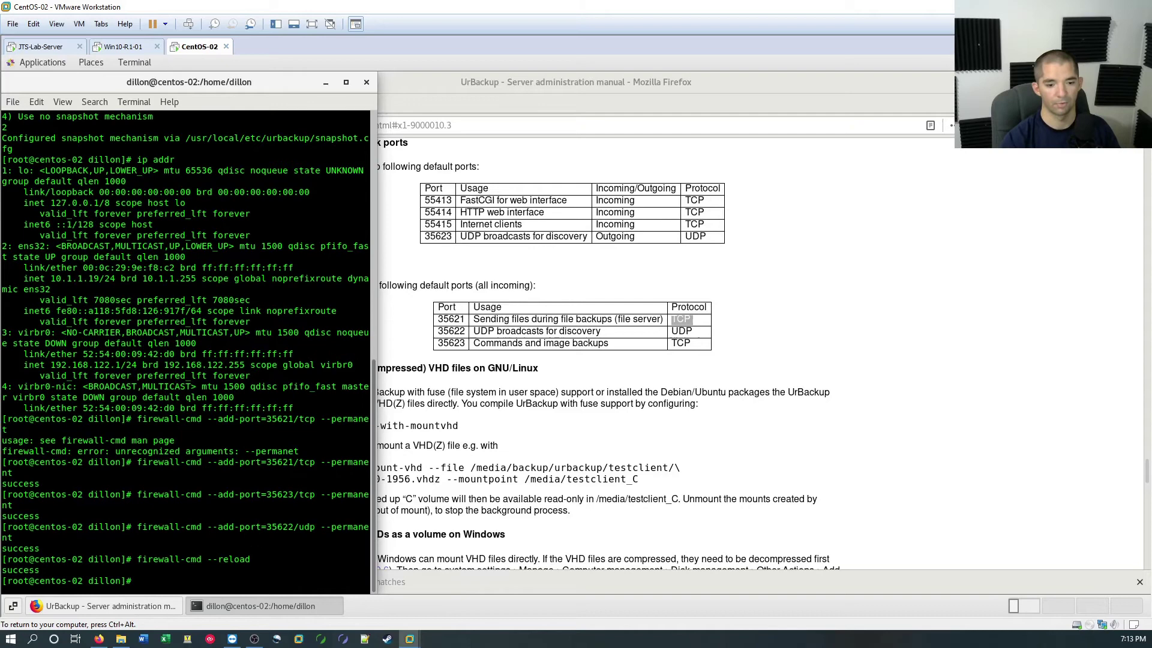
- On JTS-Lab-Server, check the Win10-01 backup's activity and live log, then confirm its file backup reads Ok on Status
left_click(42, 46)
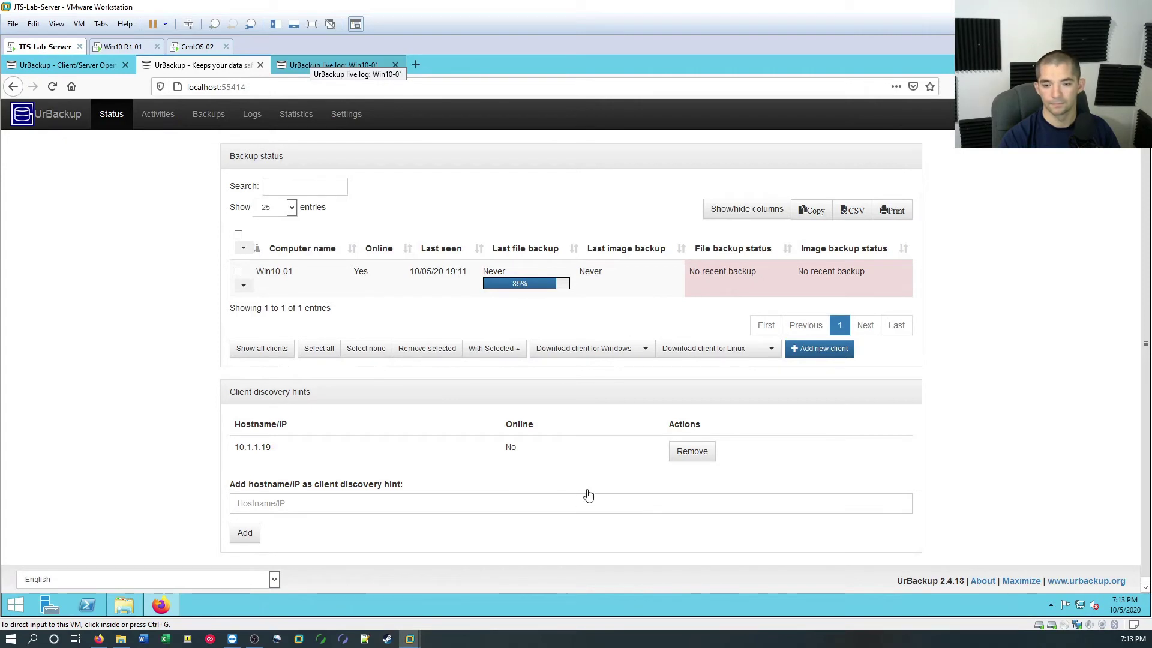
left_click(158, 118)
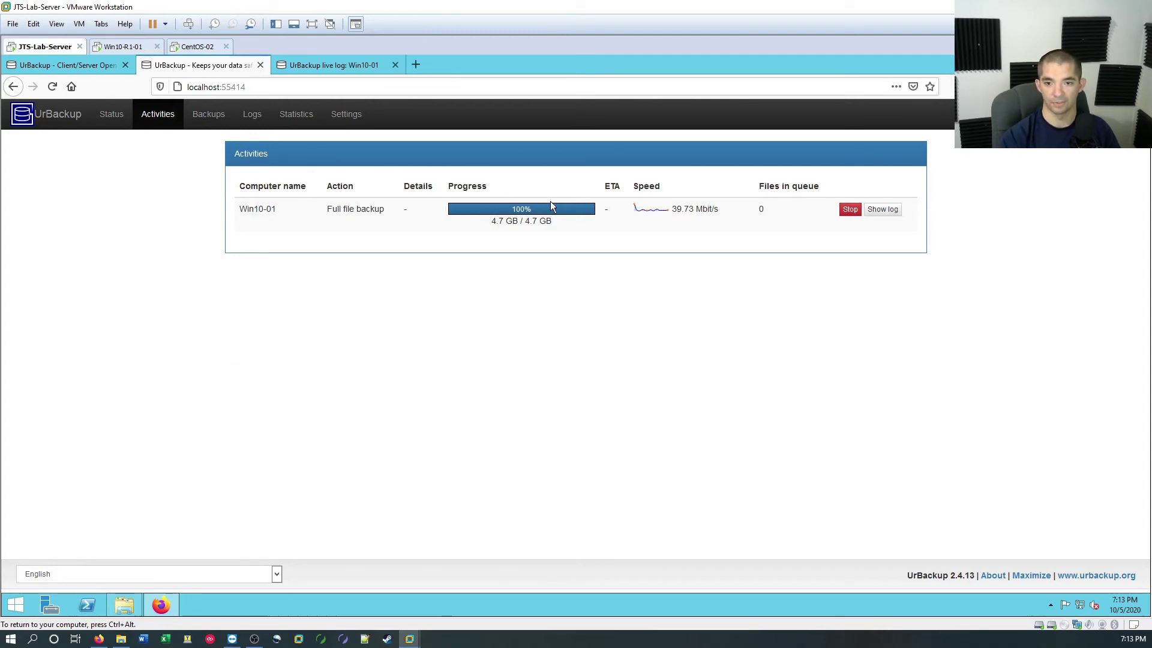
left_click(293, 71)
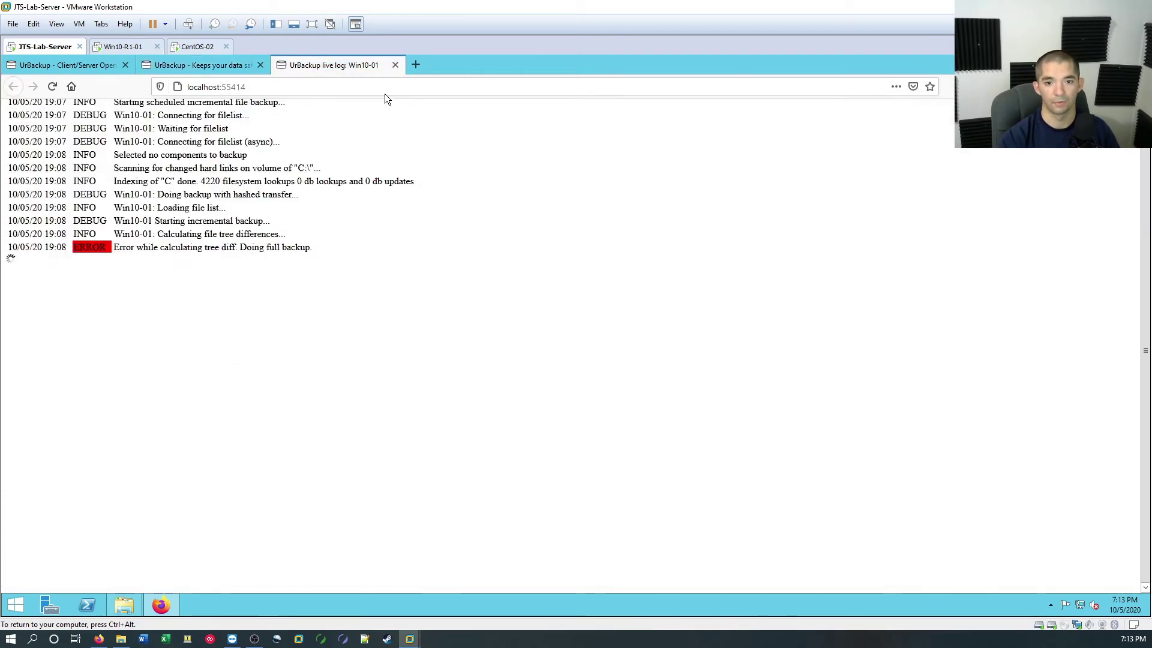
left_click(395, 65)
left_click(881, 209)
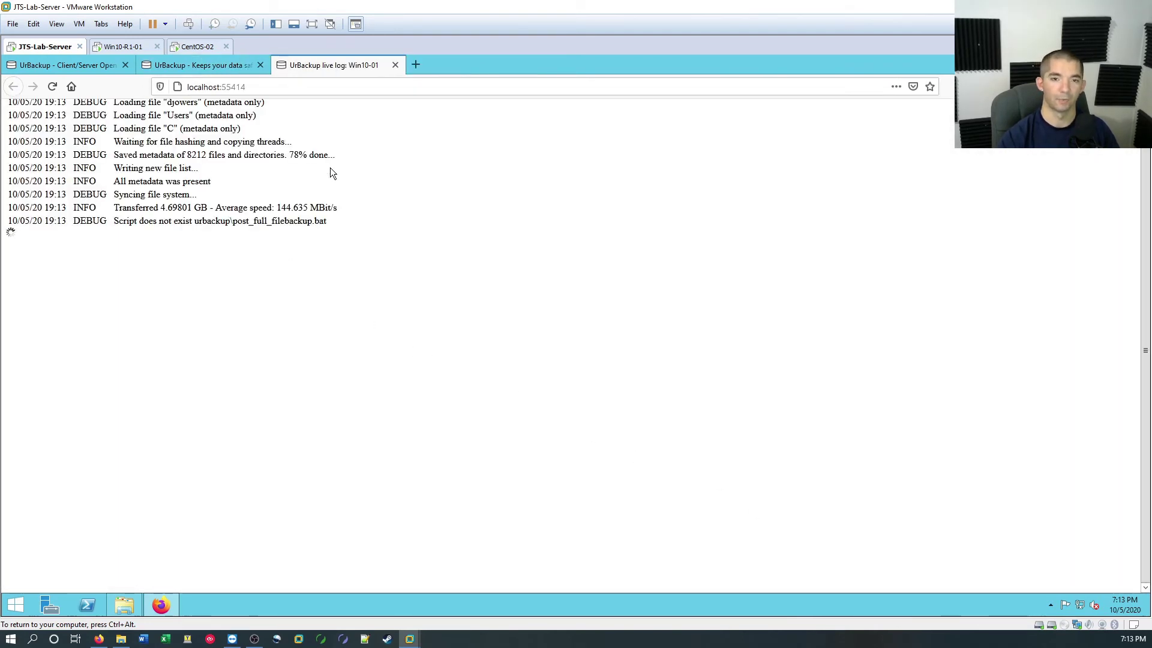
left_click(124, 65)
left_click(78, 65)
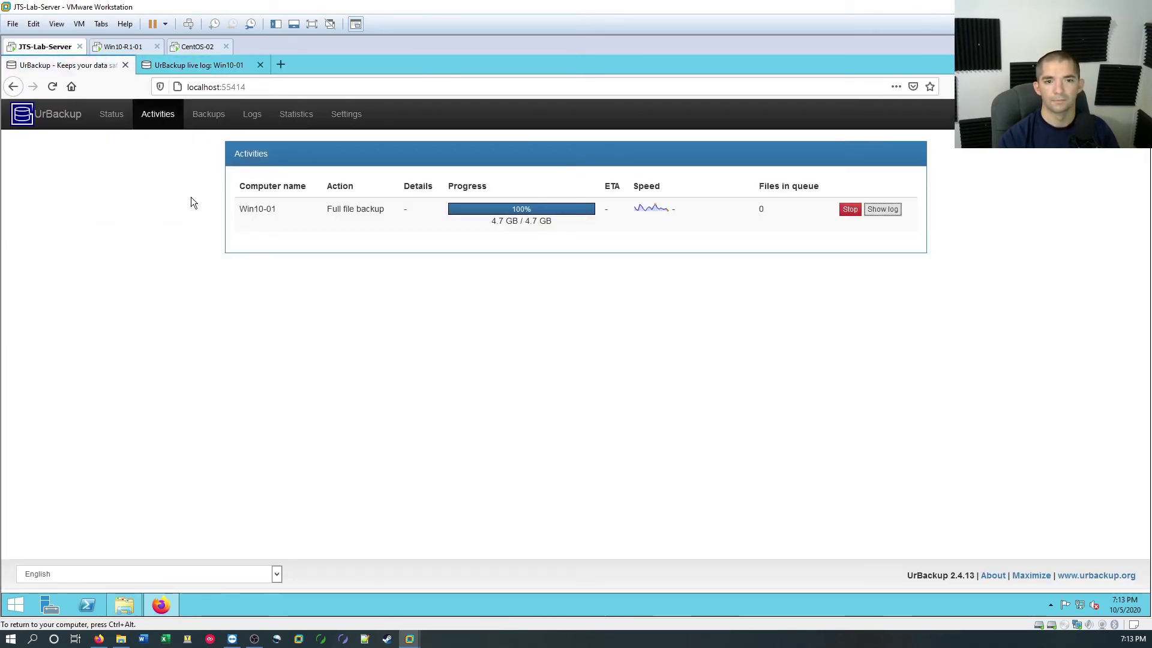
left_click(111, 114)
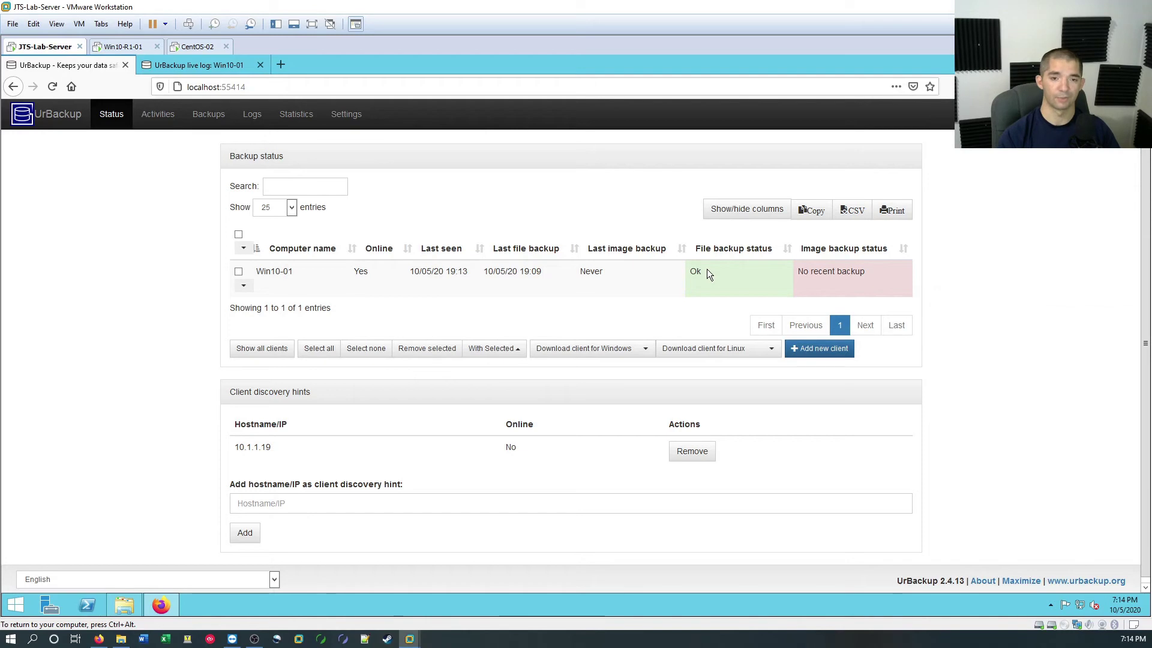
- Browse the server settings, including Mail and LDAP/AD, and open Win10-01's client settings
left_click(346, 120)
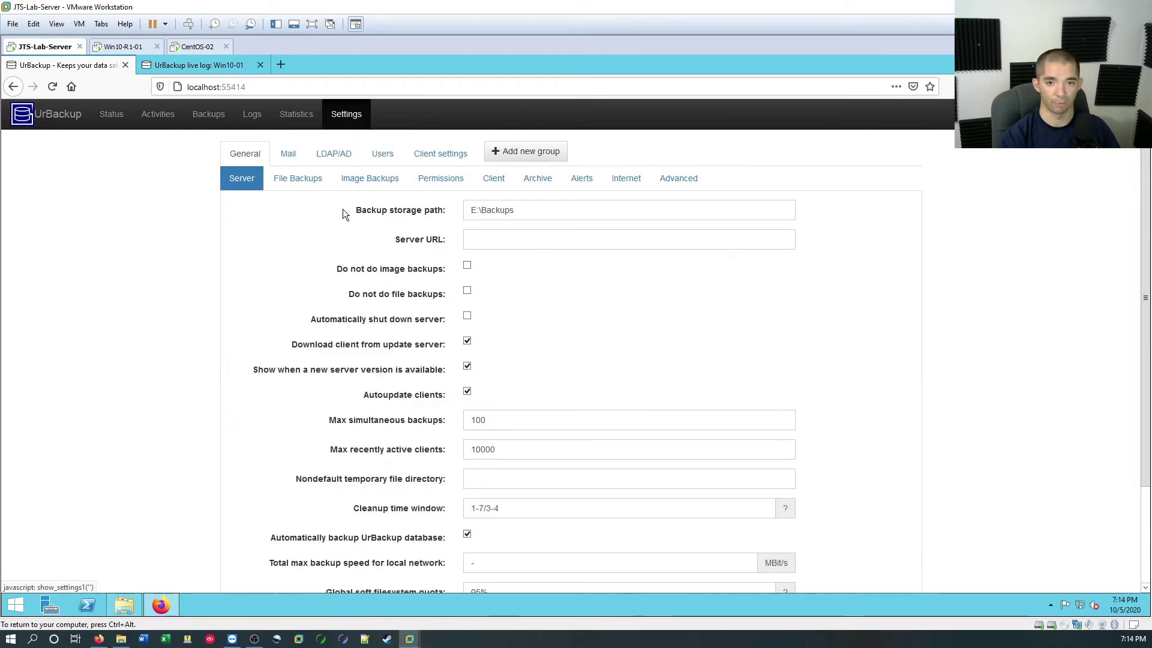
left_click(297, 155)
left_click(353, 155)
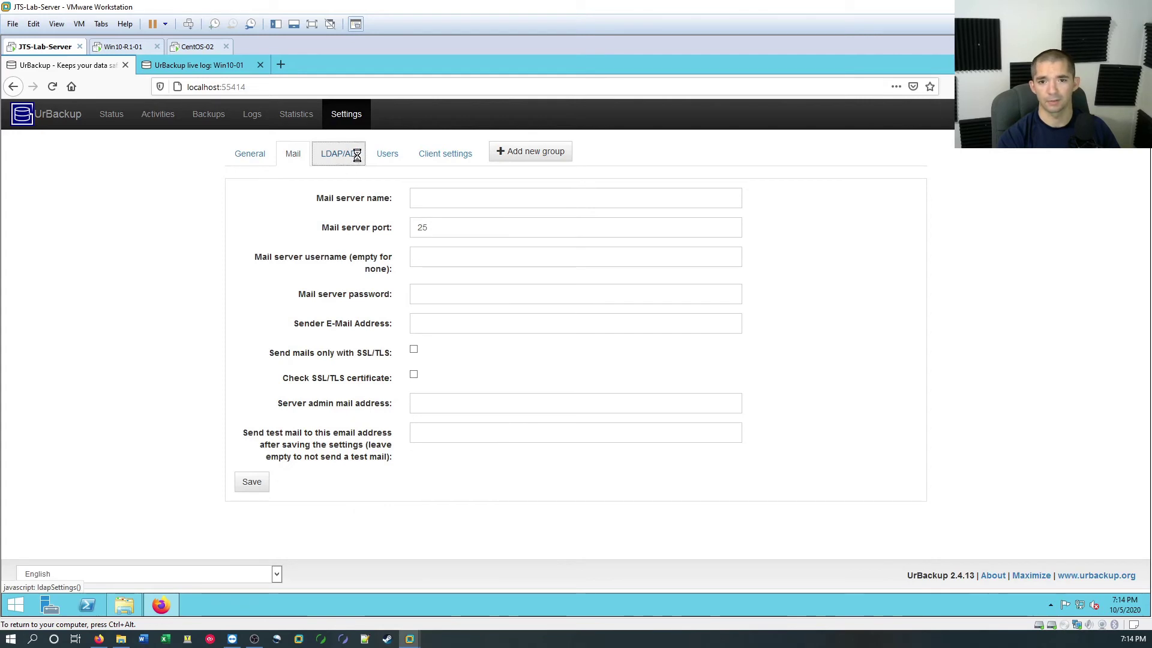
left_click(424, 157)
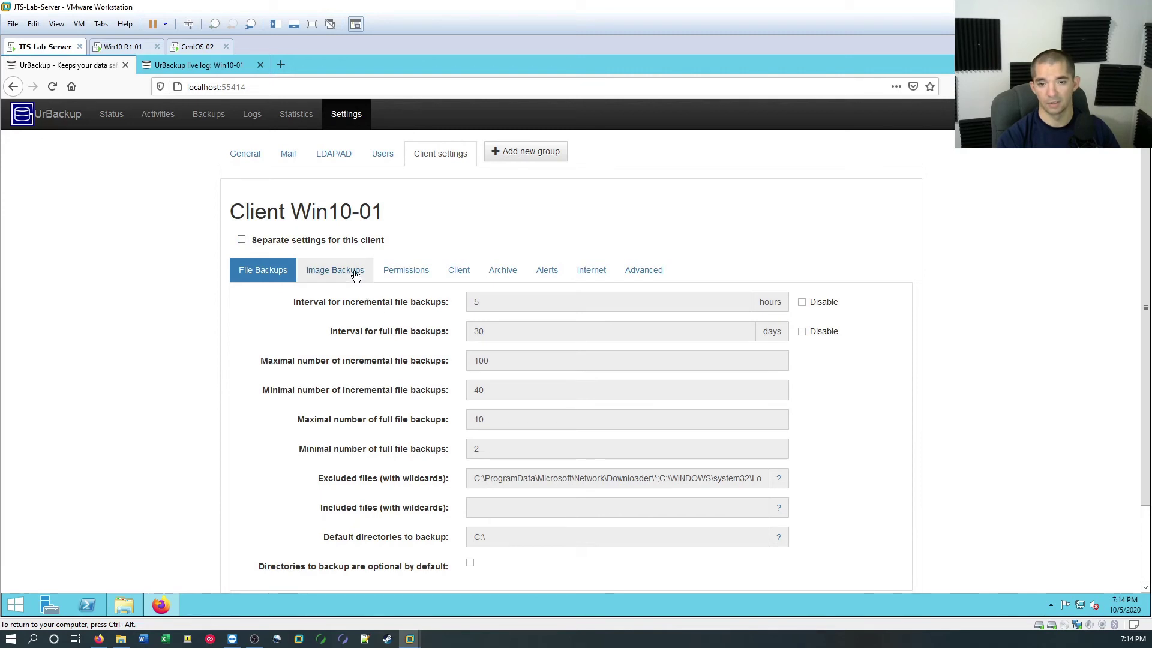
- Mark full image backups disabled for Win10-01, then untick its separate settings
left_click(334, 270)
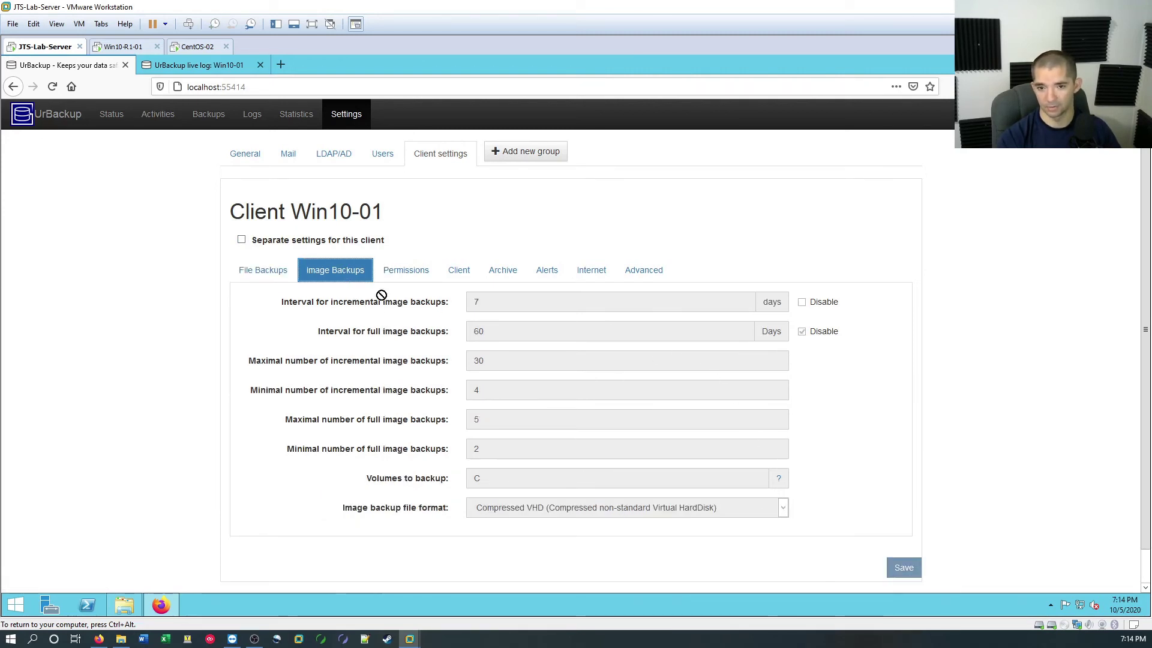
left_click(242, 240)
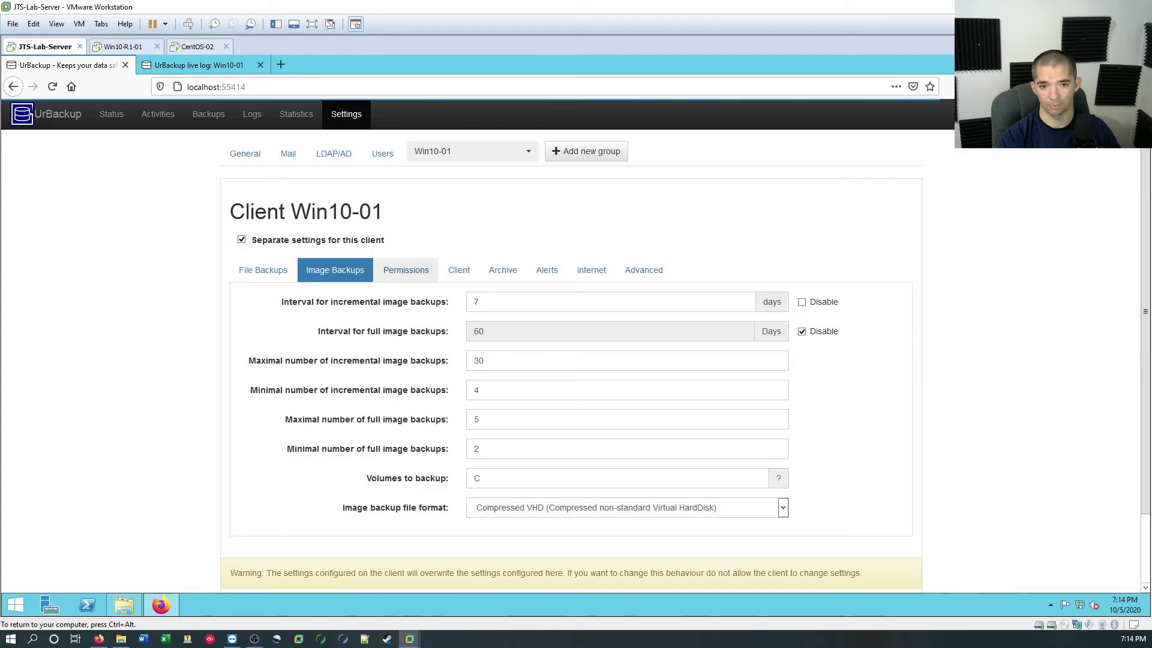
left_click(803, 331)
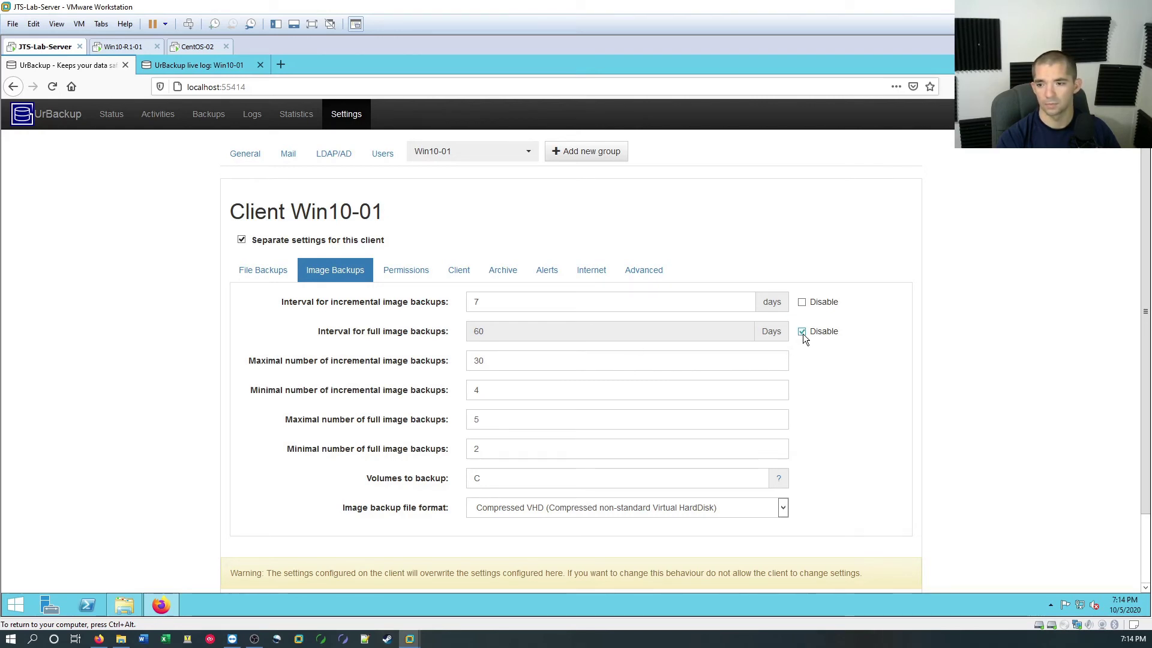
left_click(273, 276)
left_click(240, 240)
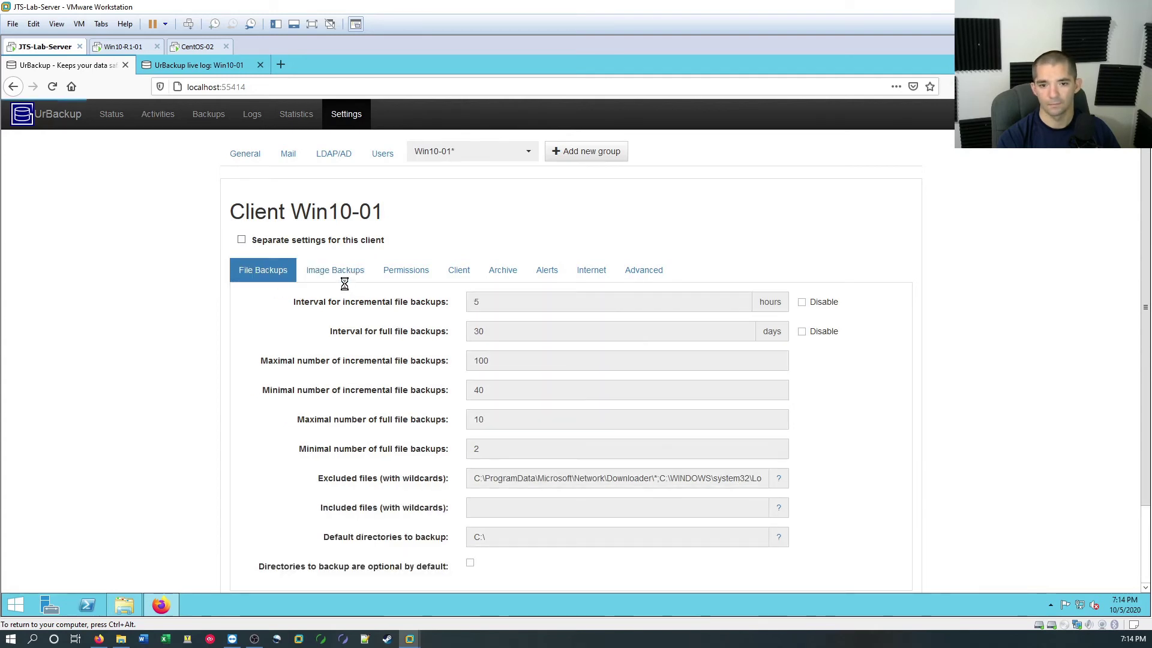
left_click(333, 272)
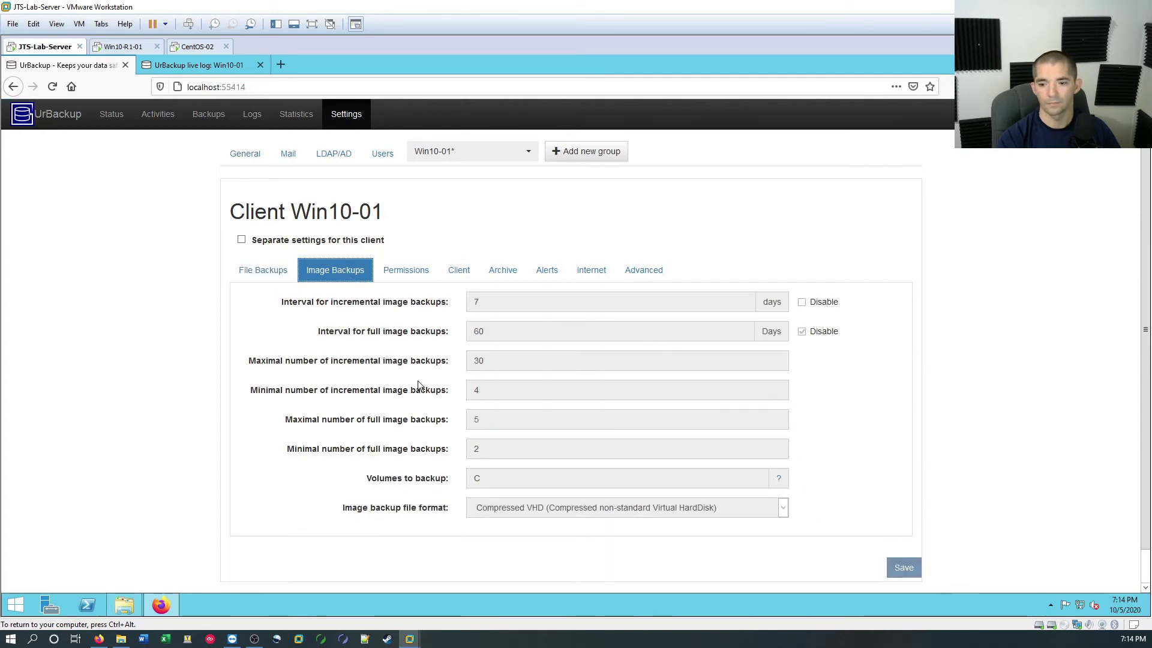
scroll(831, 476, "down", 1)
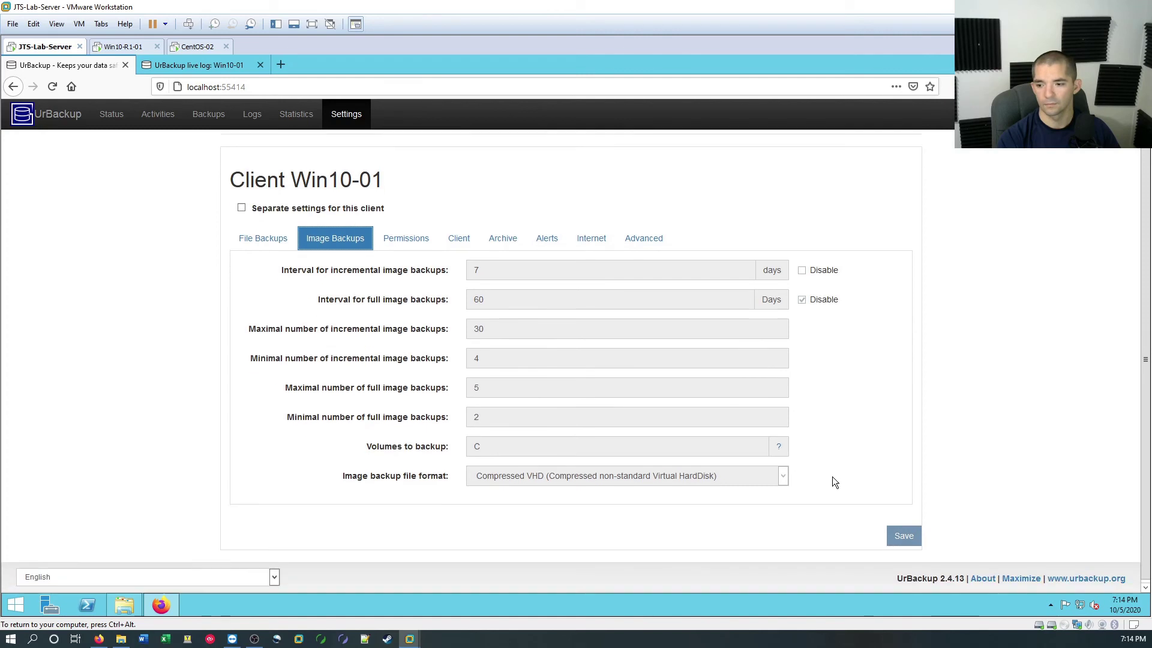
- Queue a full file backup of centos-02, check the running activities, and return to Status
left_click(111, 114)
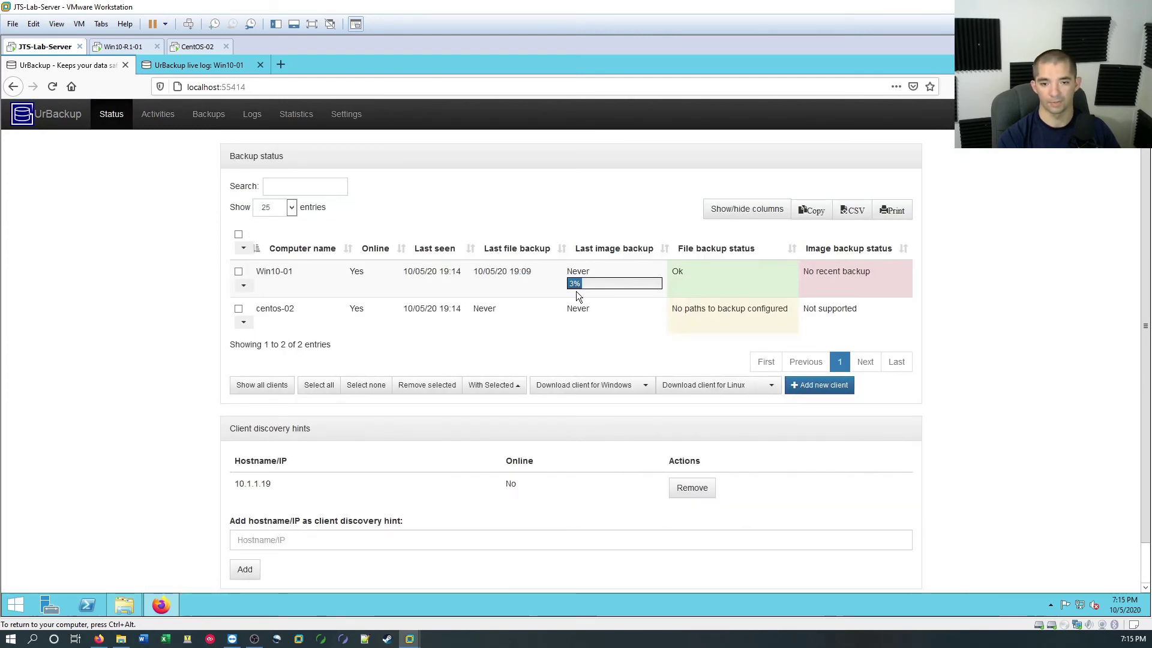
left_click(244, 322)
left_click(280, 358)
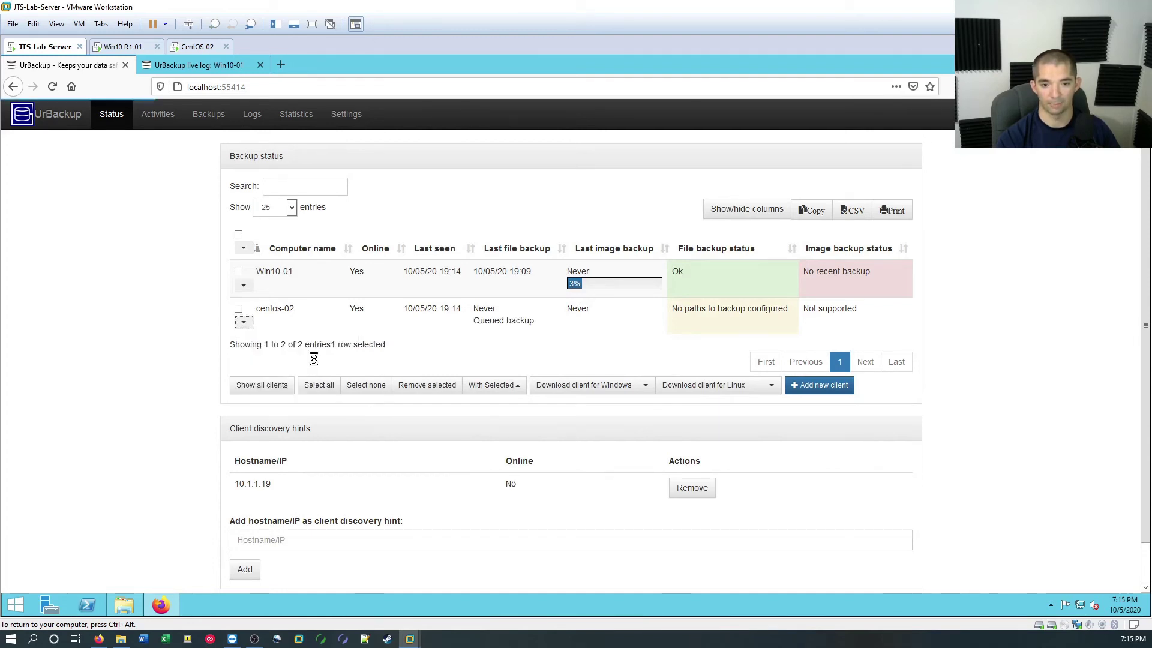
left_click(157, 114)
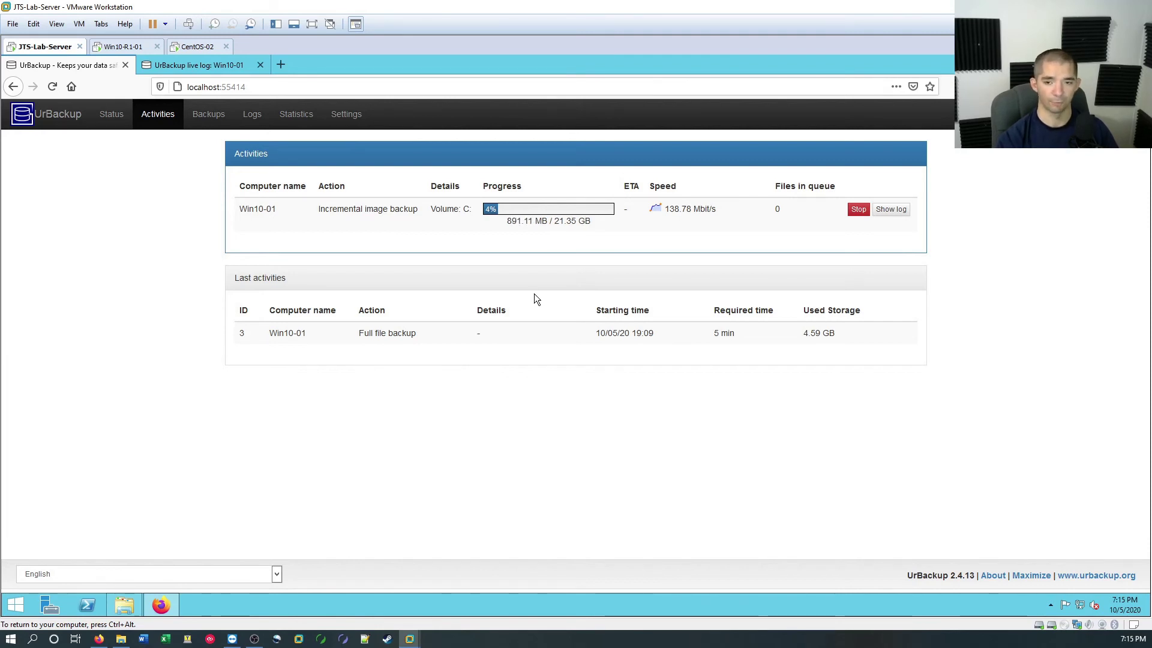
left_click(110, 114)
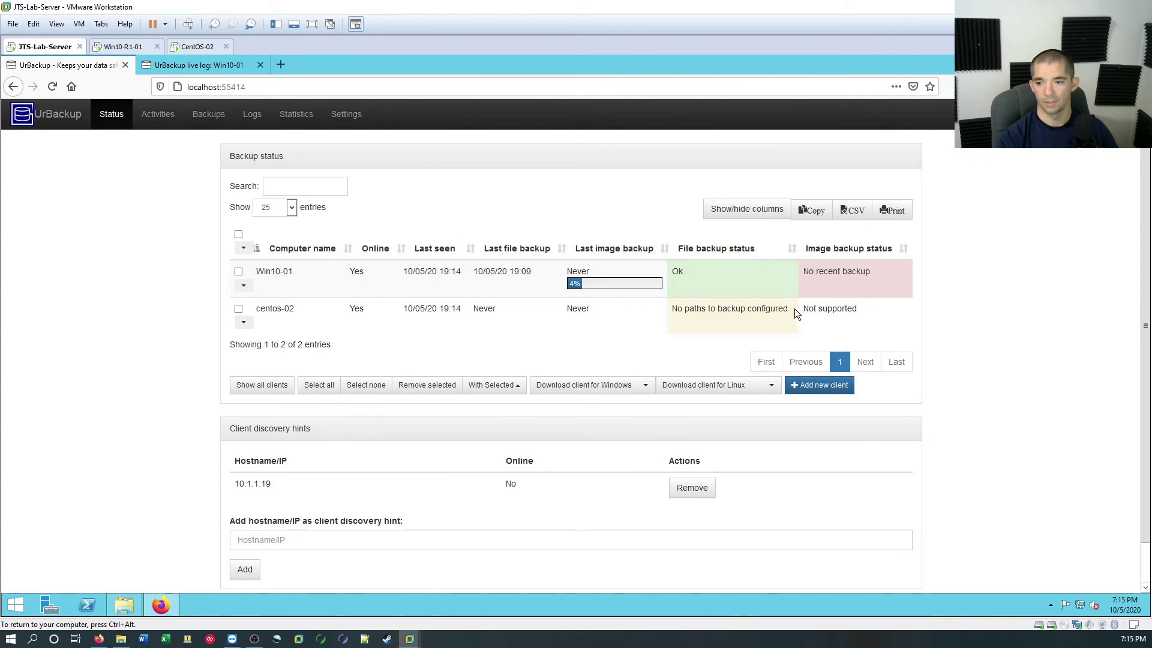
- Open centos-02's client settings and enable separate settings for this client
left_click(346, 115)
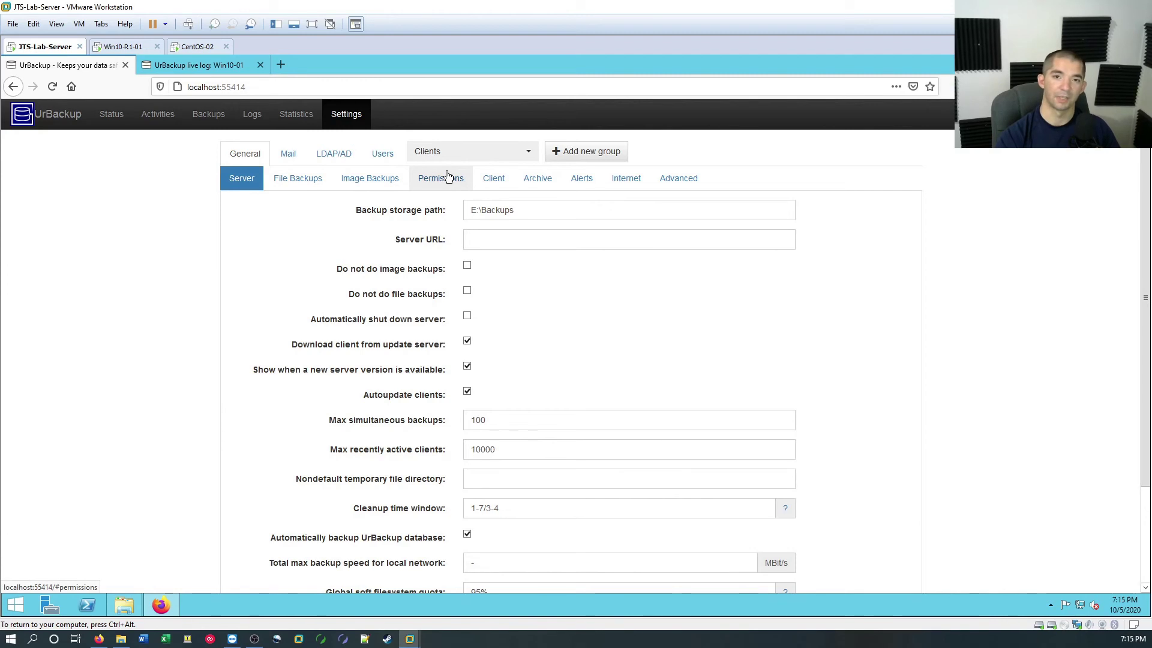
left_click(480, 153)
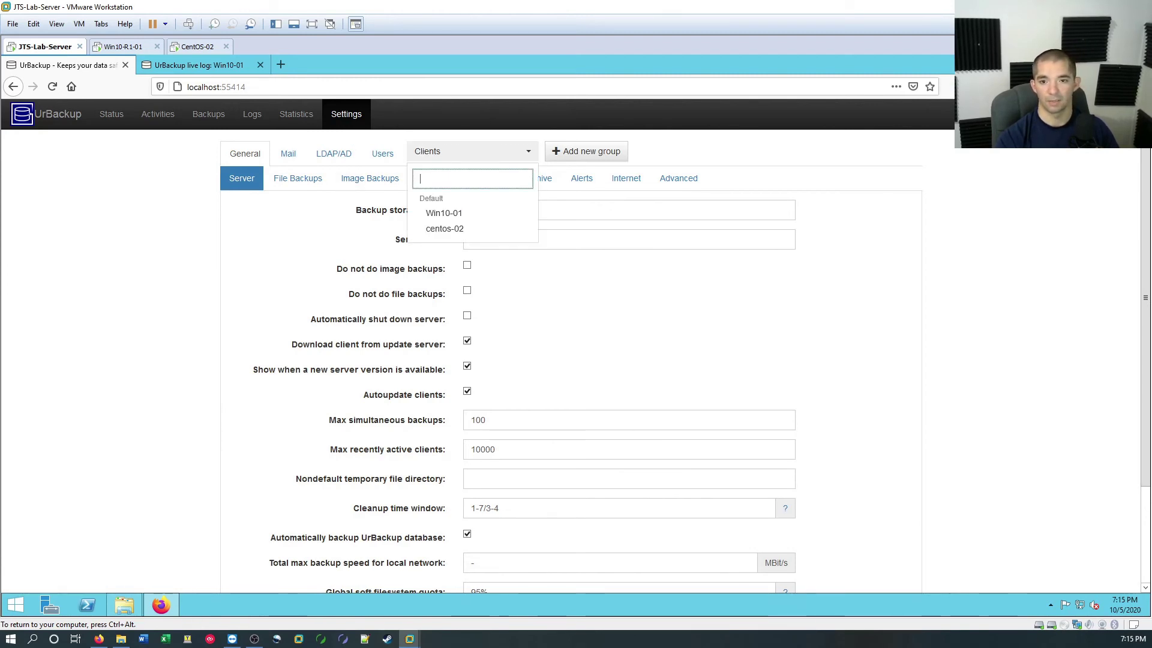
left_click(445, 229)
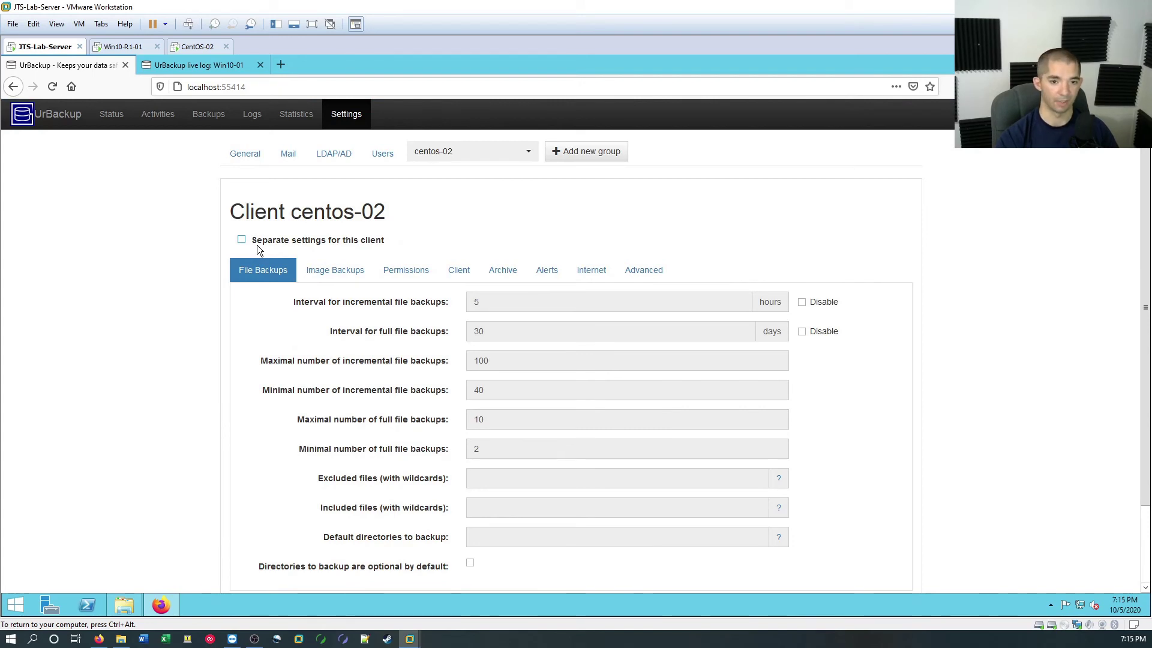
left_click(241, 240)
left_click(316, 273)
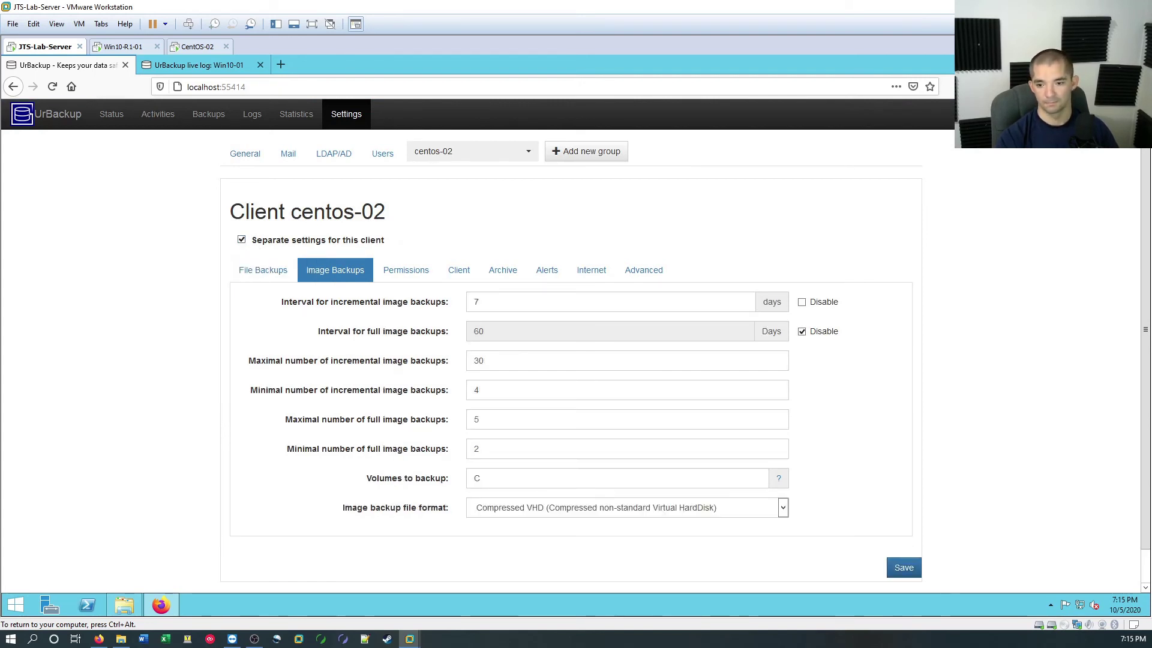
- Set /etc/ as centos-02's default file backup directory and save
left_click(256, 271)
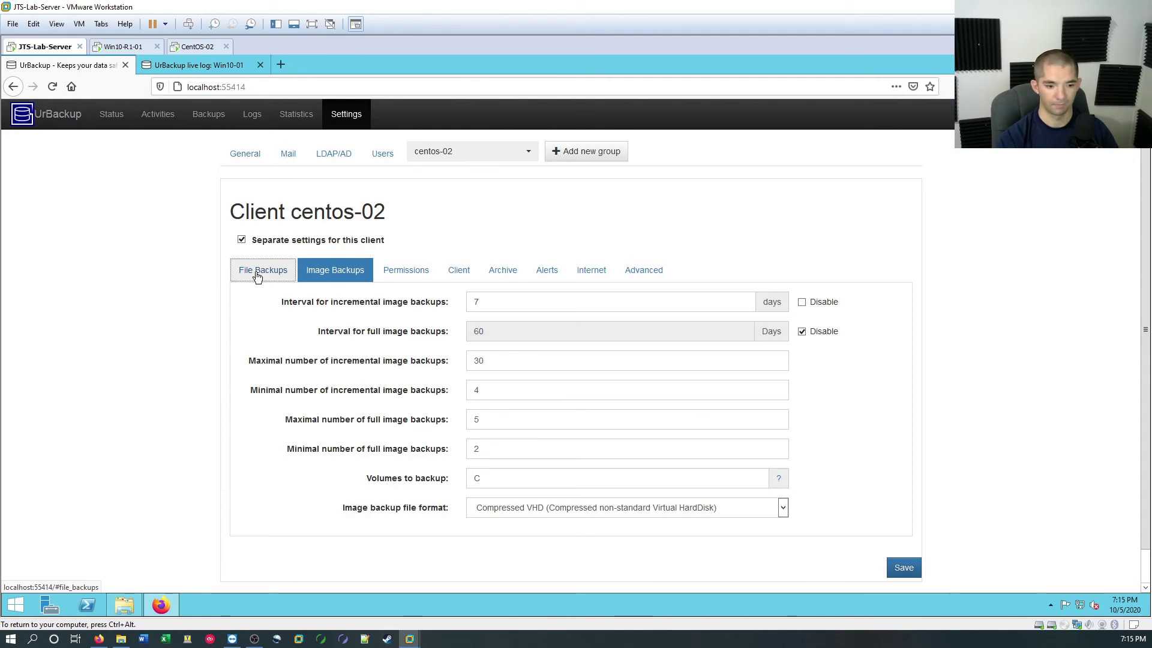
left_click(600, 538)
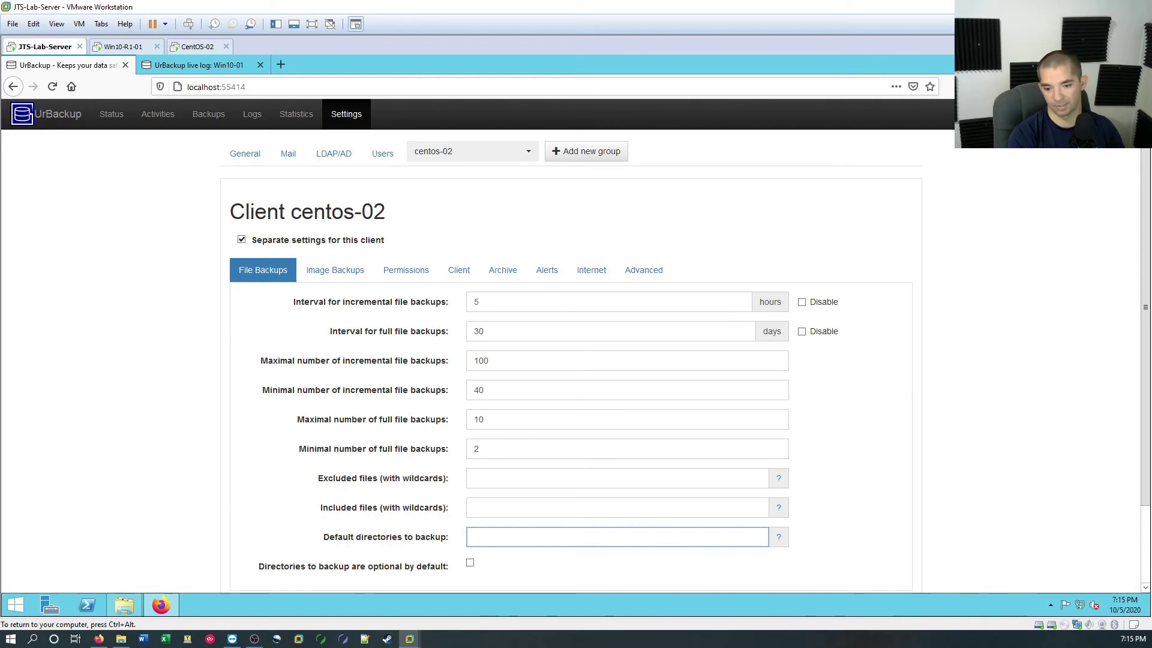
type("/et")
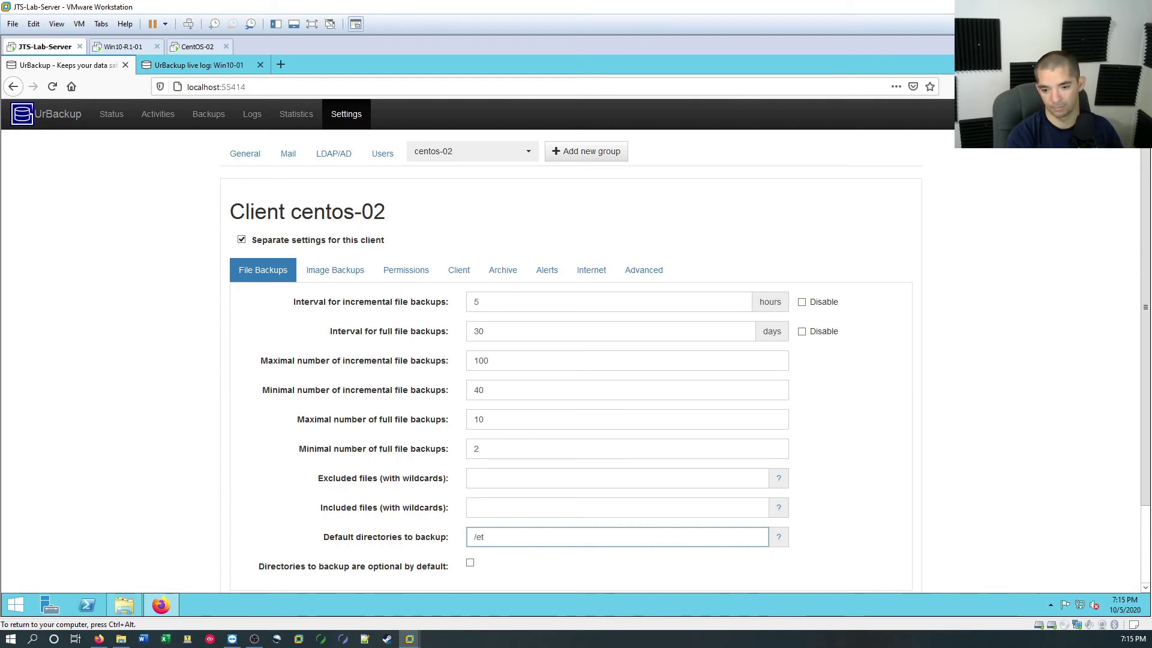
type("c/")
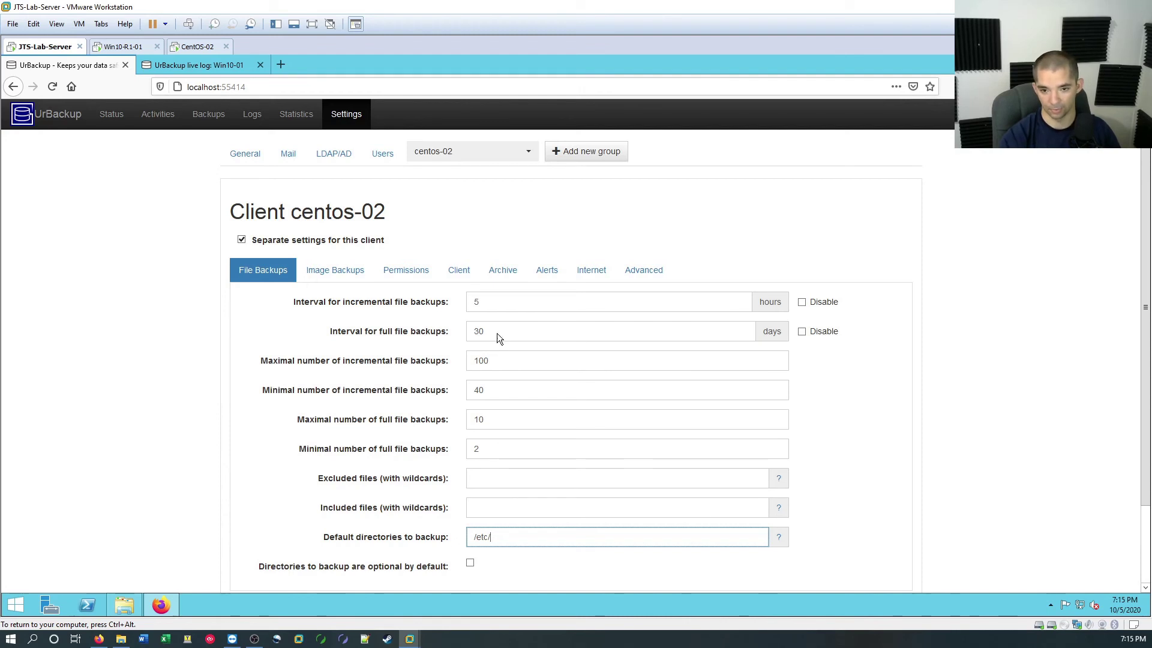
left_click(957, 470)
scroll(957, 470, "down", 3)
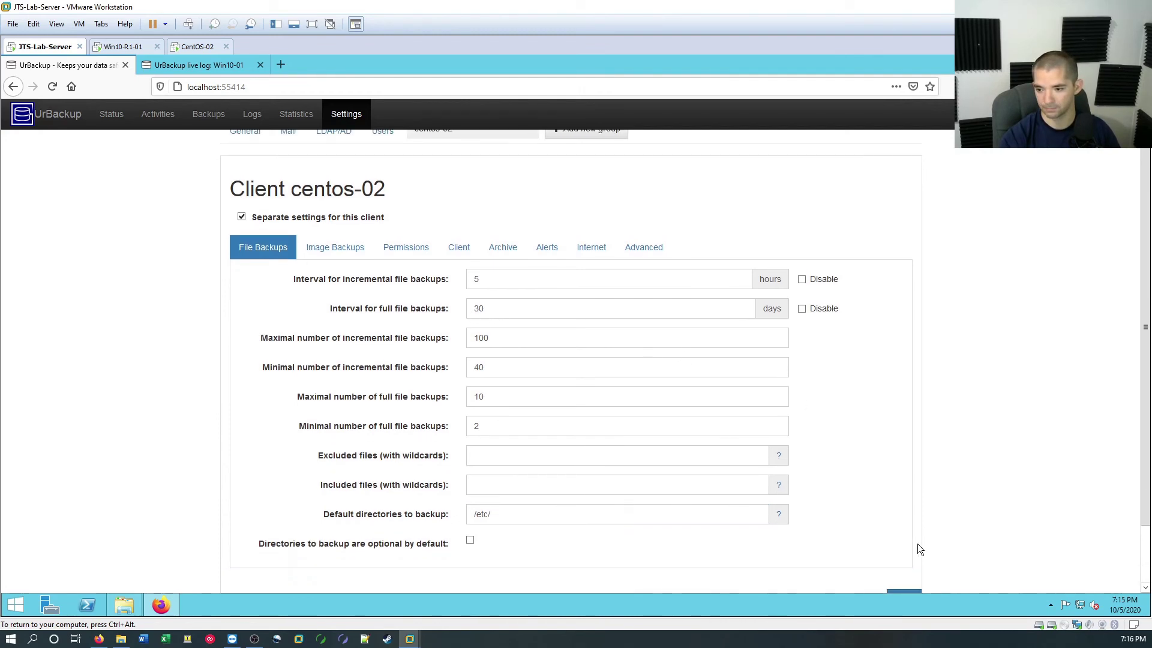
left_click(905, 534)
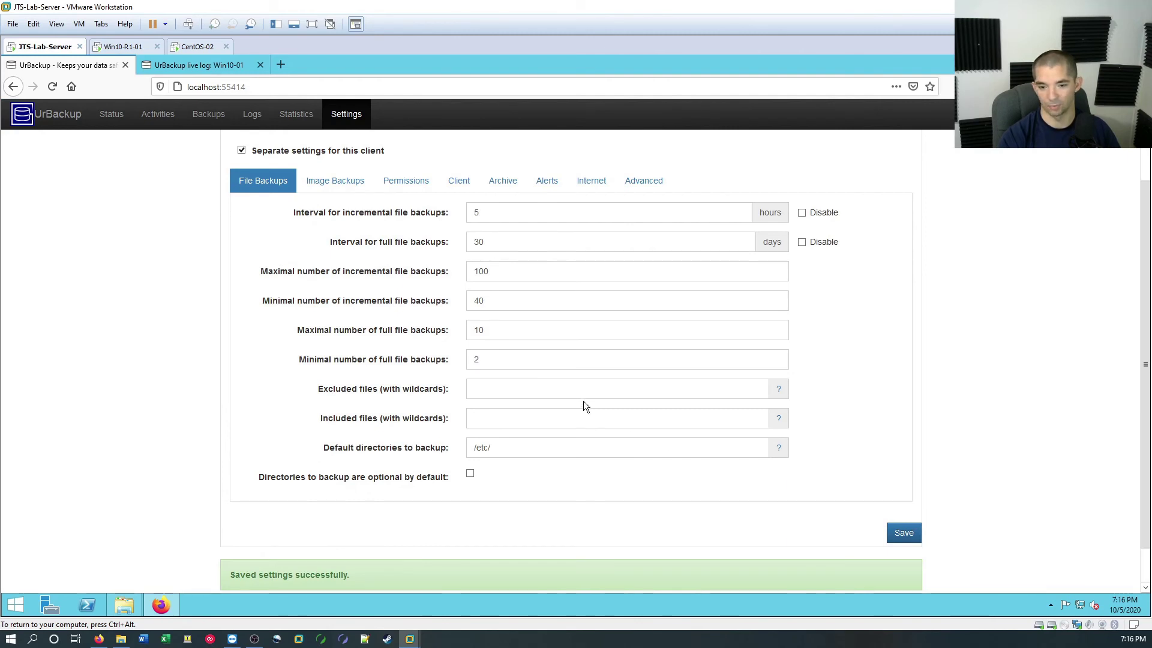
- Disable incremental and full image backups for centos-02 and save
left_click(334, 181)
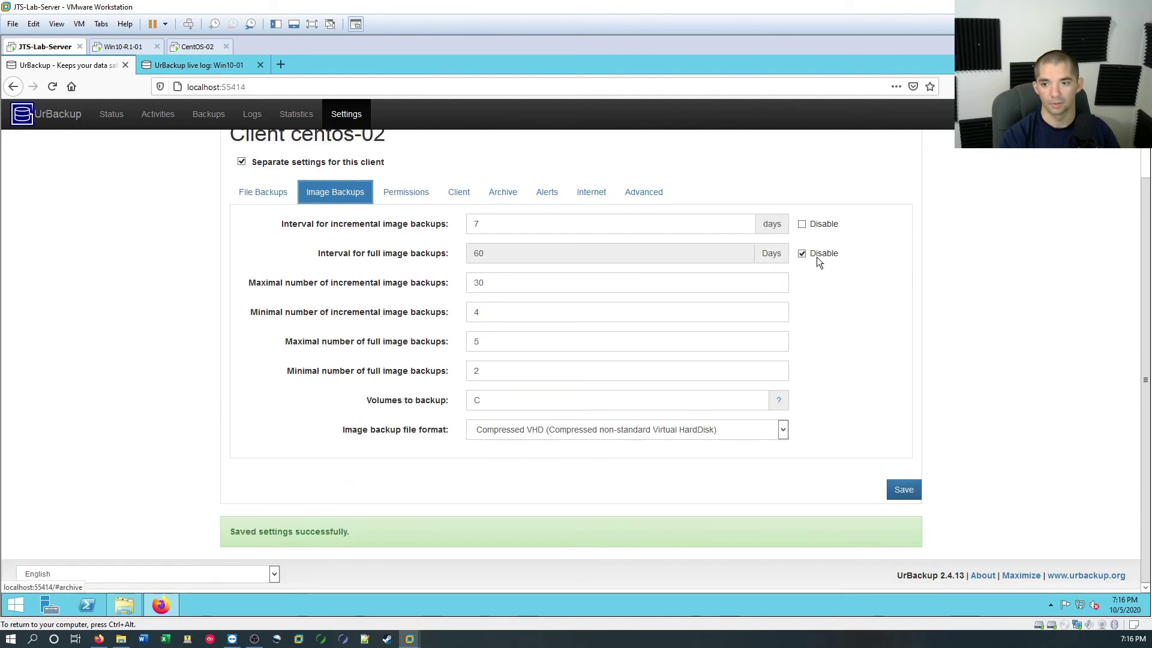
left_click(804, 225)
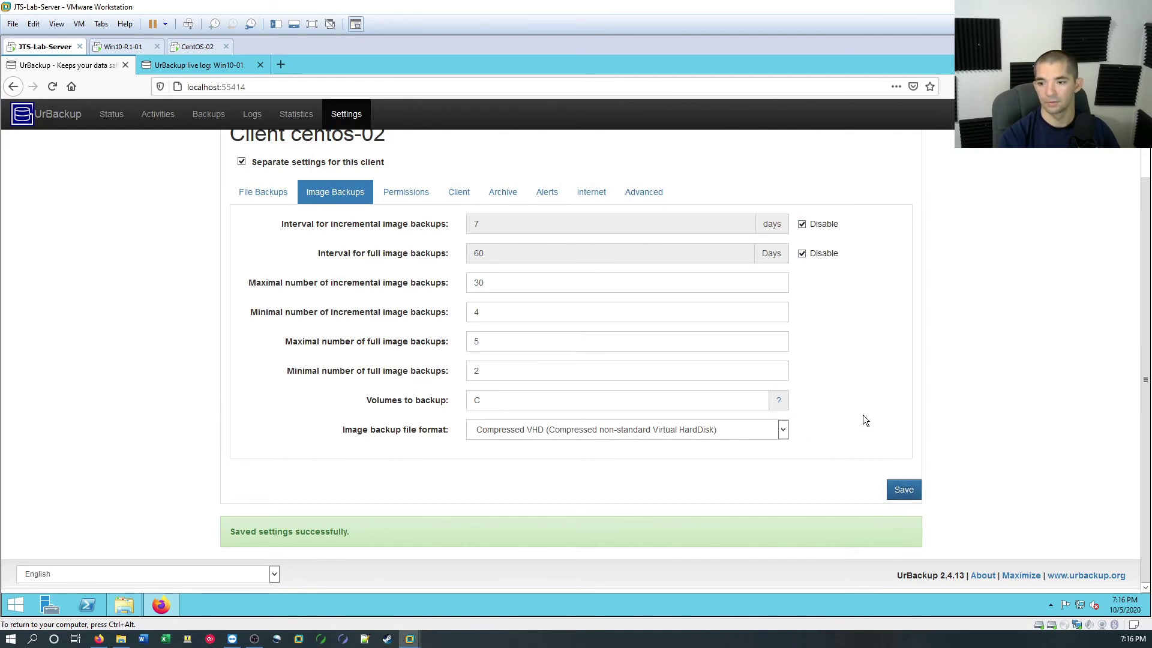
left_click(913, 495)
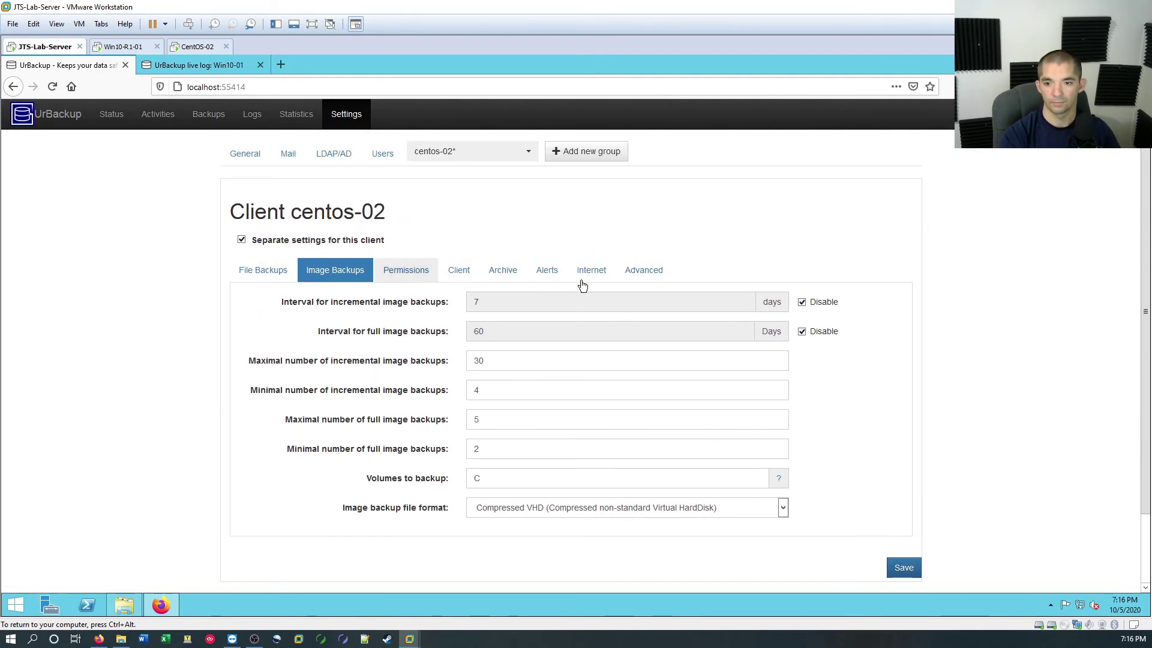
- Review centos-02's Permissions, Client, Archive, Alerts, Internet and Advanced settings
left_click(396, 270)
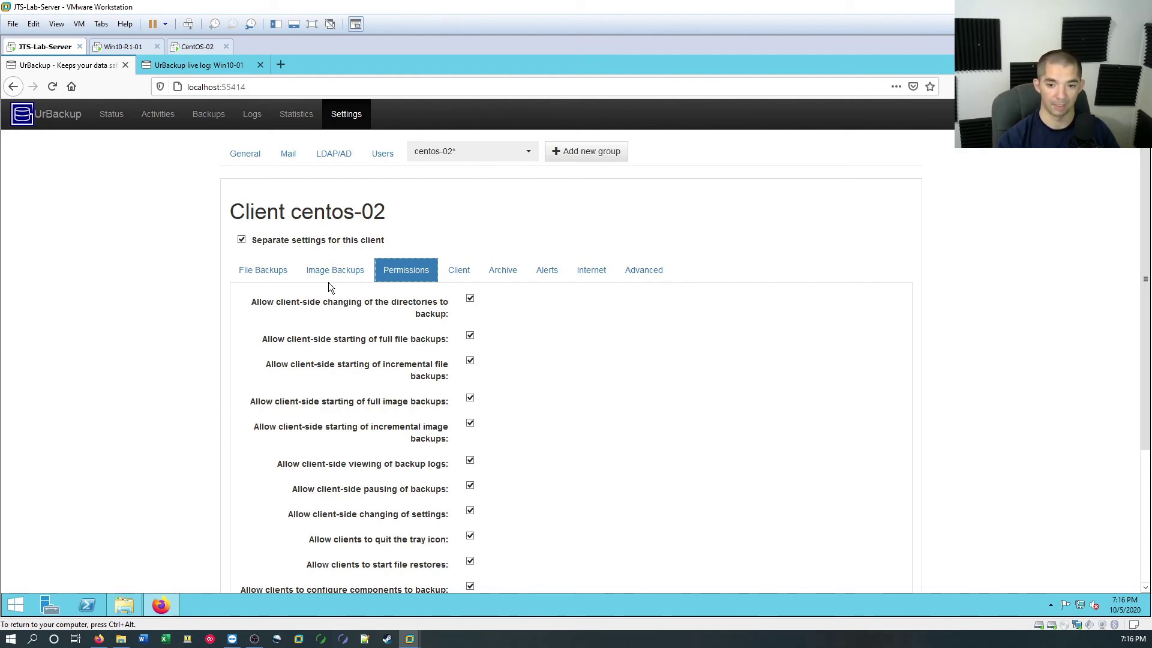
left_click(473, 269)
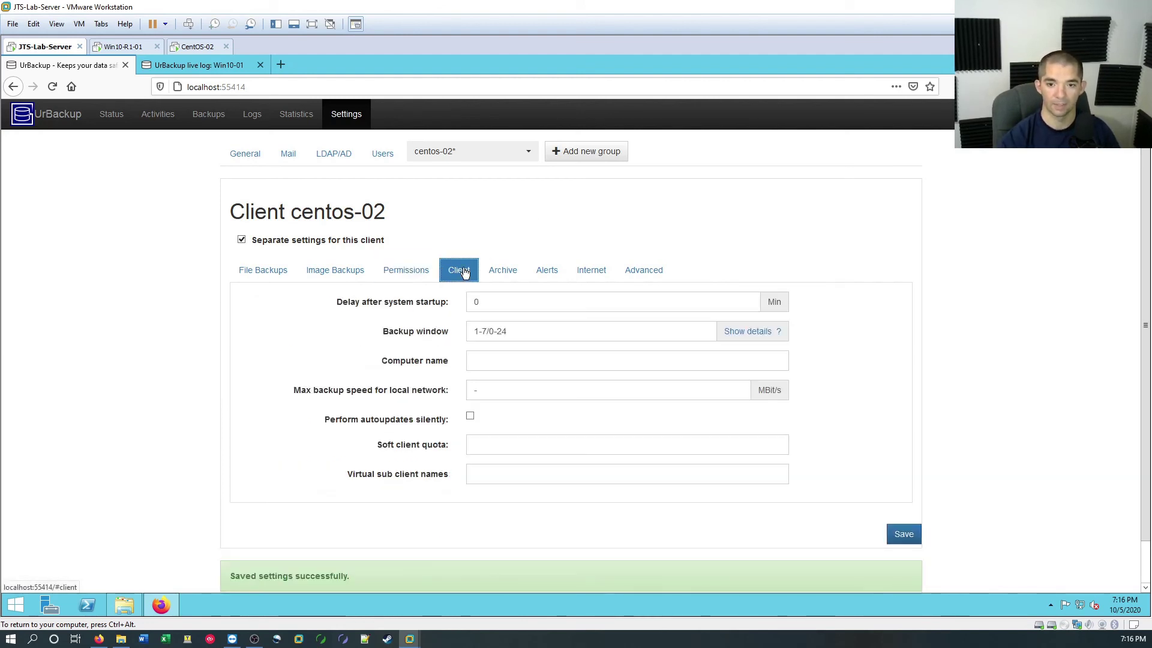
left_click(508, 270)
left_click(551, 271)
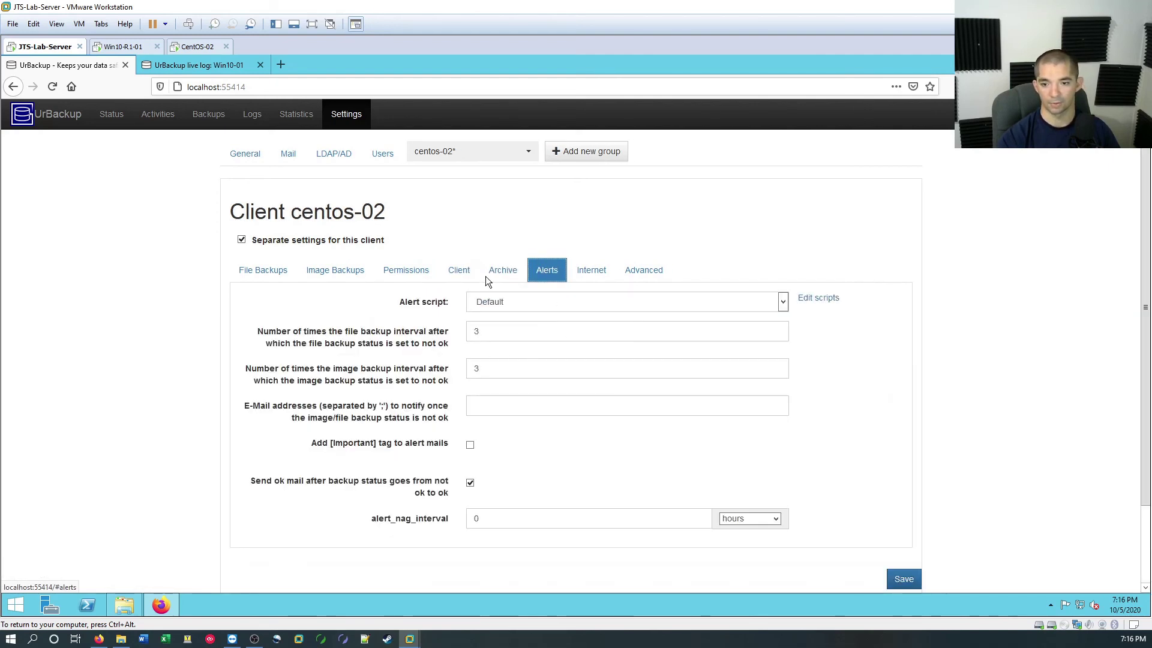
left_click(593, 274)
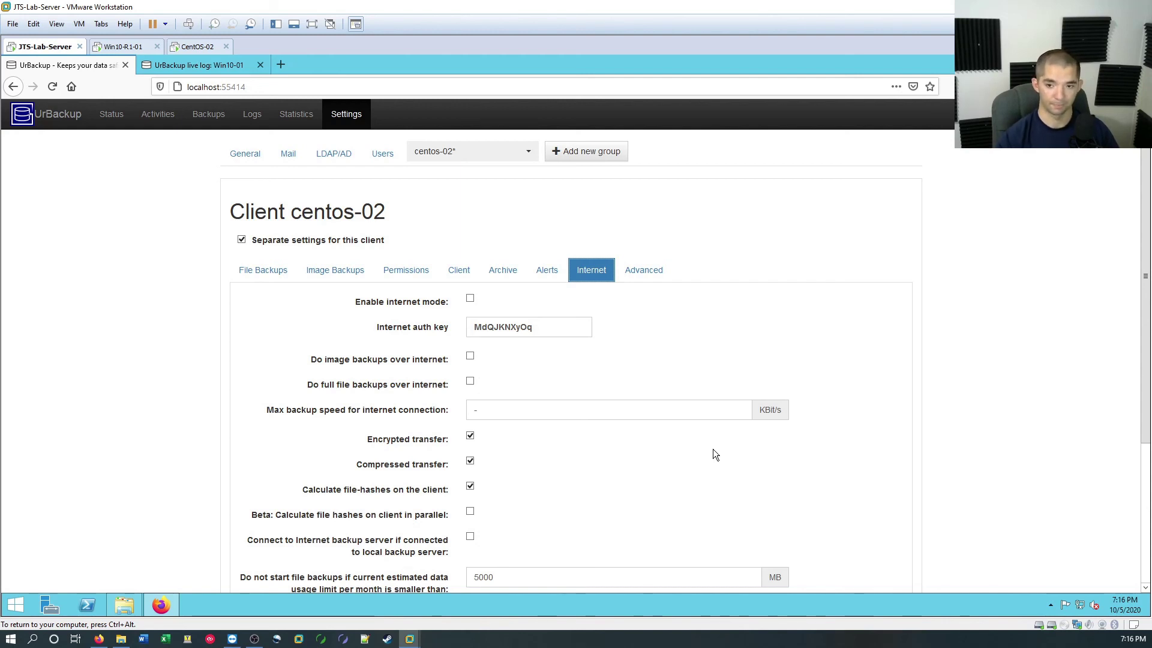
left_click(645, 269)
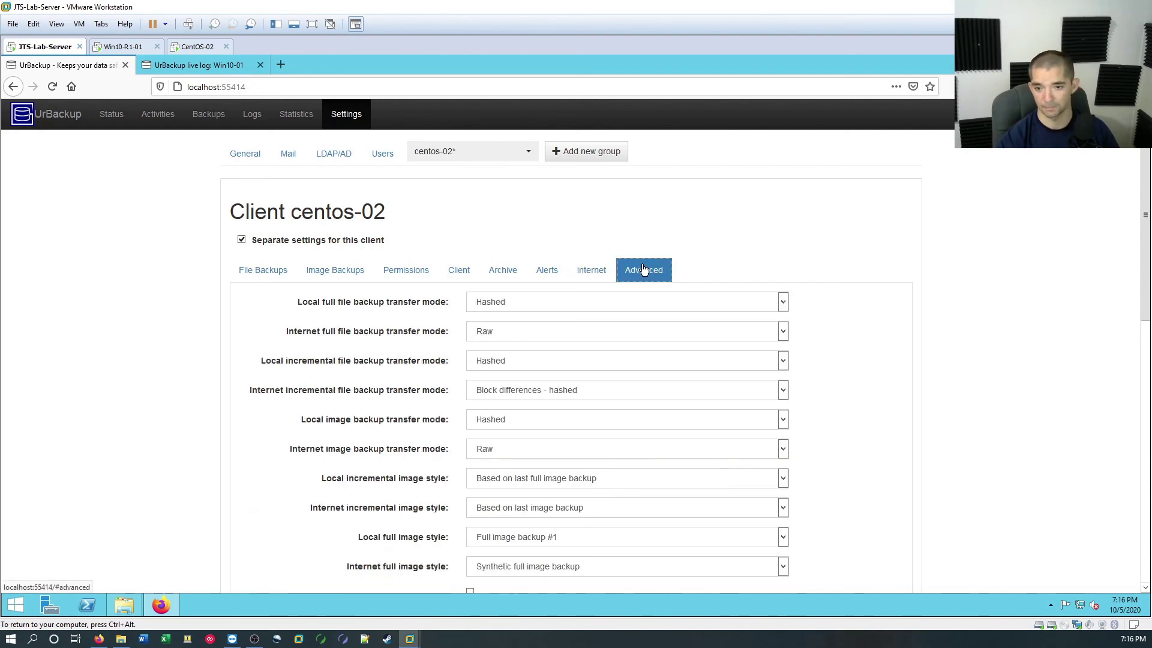
scroll(670, 330, "down", 3)
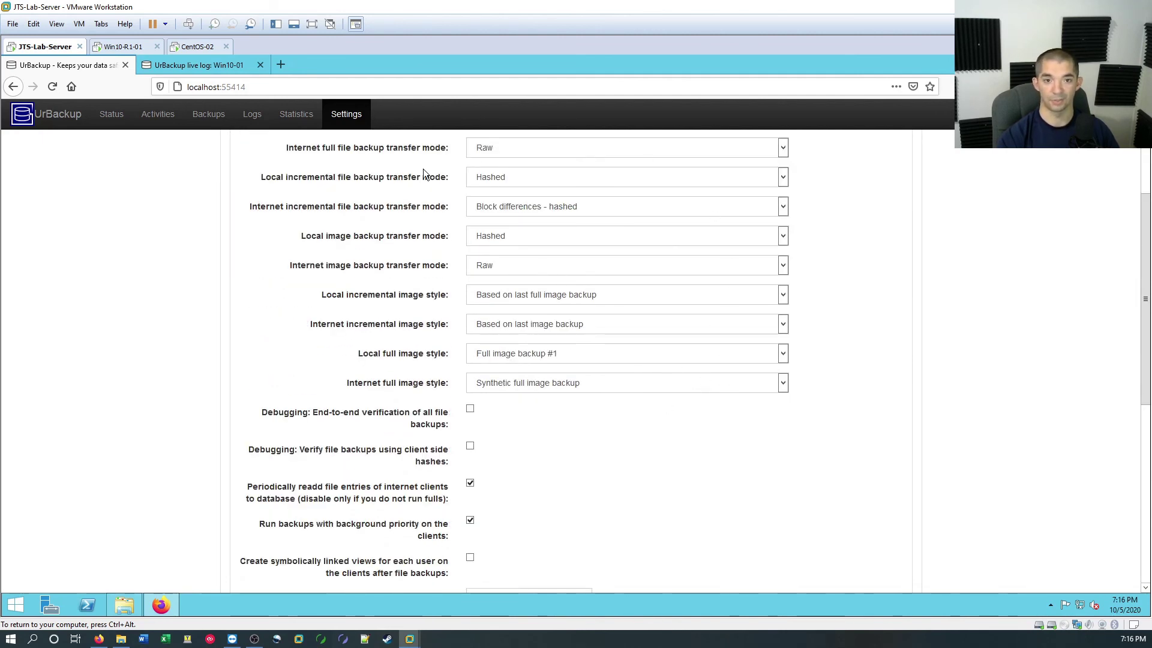
scroll(538, 240, "up", 3)
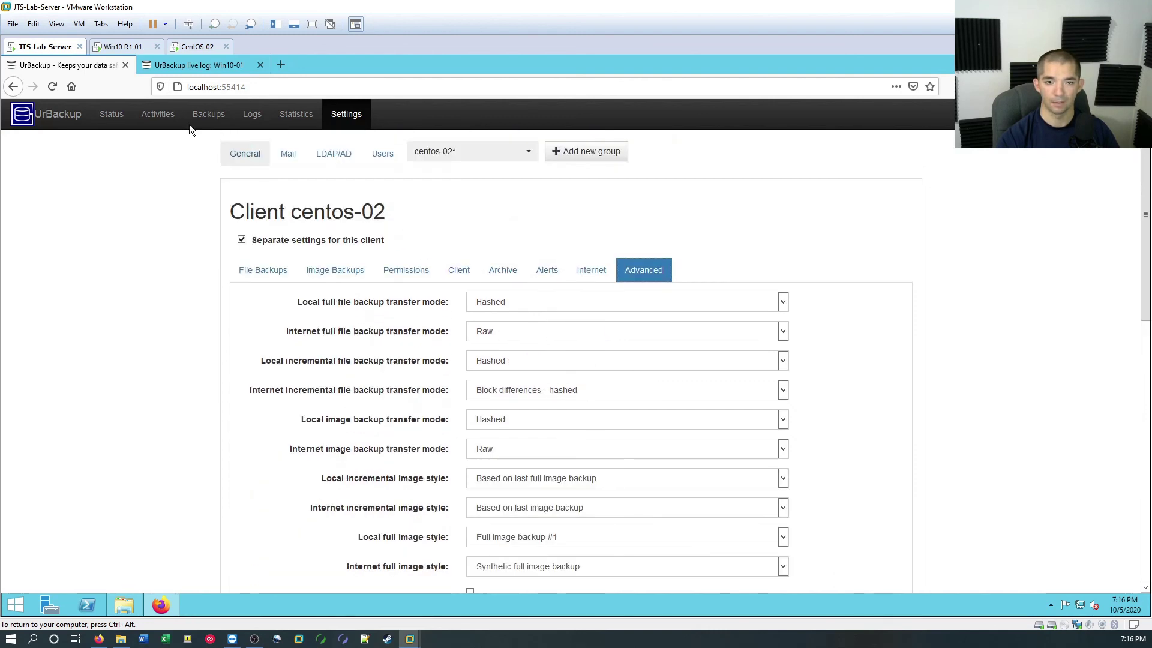
- Start a full file backup of centos-02 and confirm in Activities and its live log that it is indexing
left_click(104, 118)
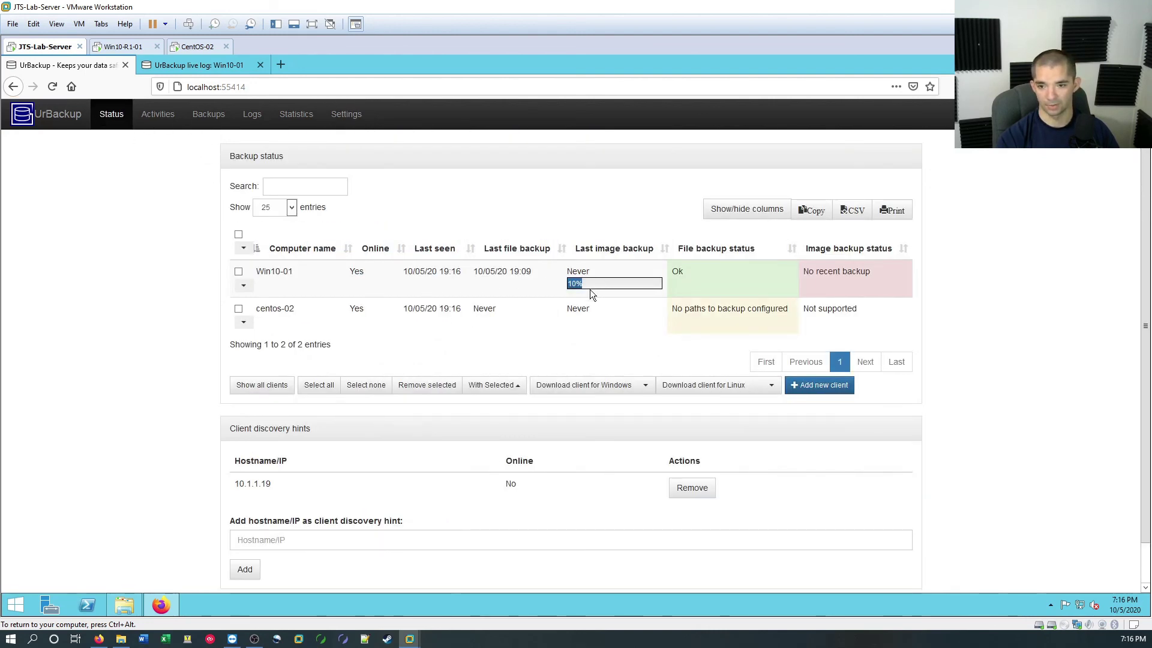
left_click(157, 114)
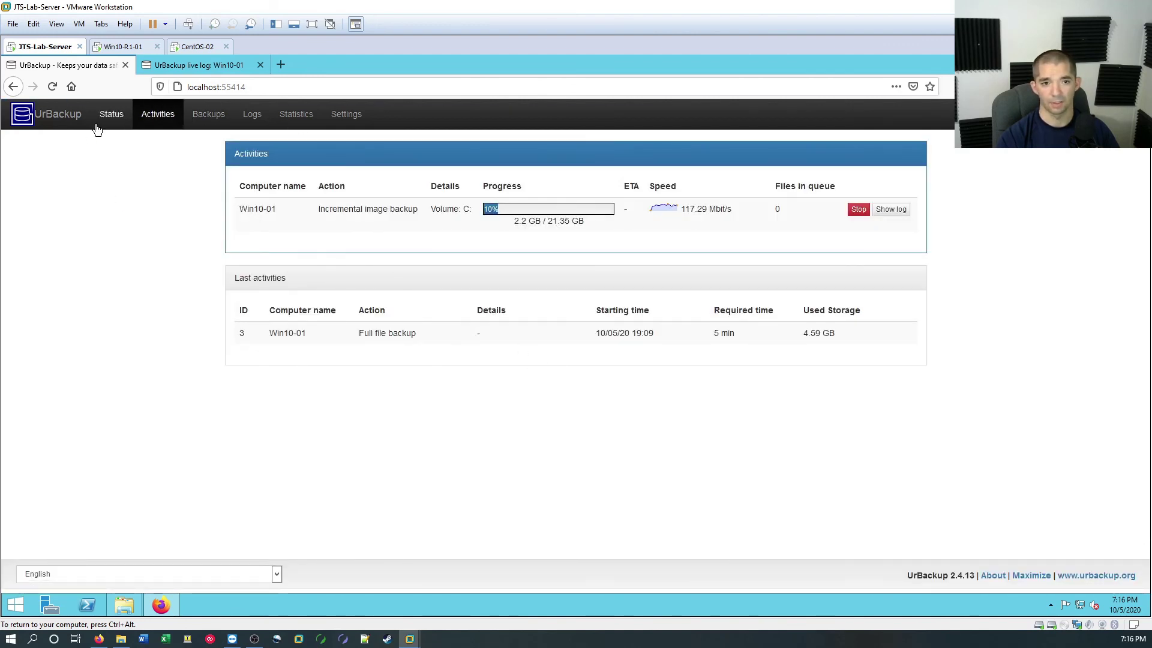
left_click(111, 114)
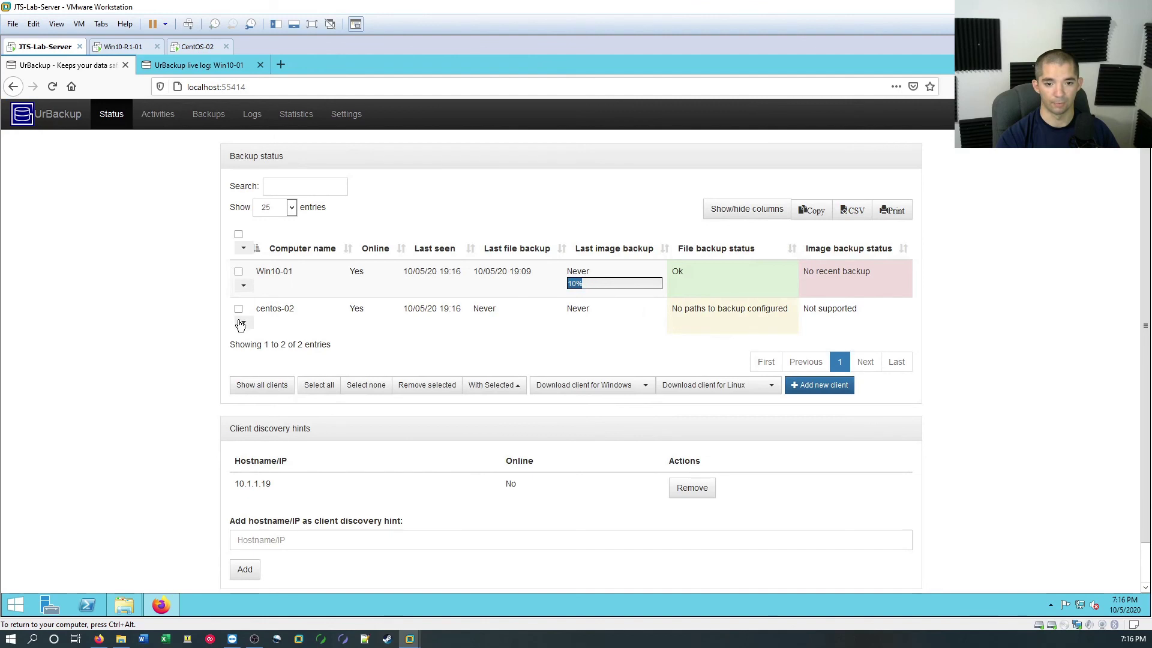
left_click(243, 322)
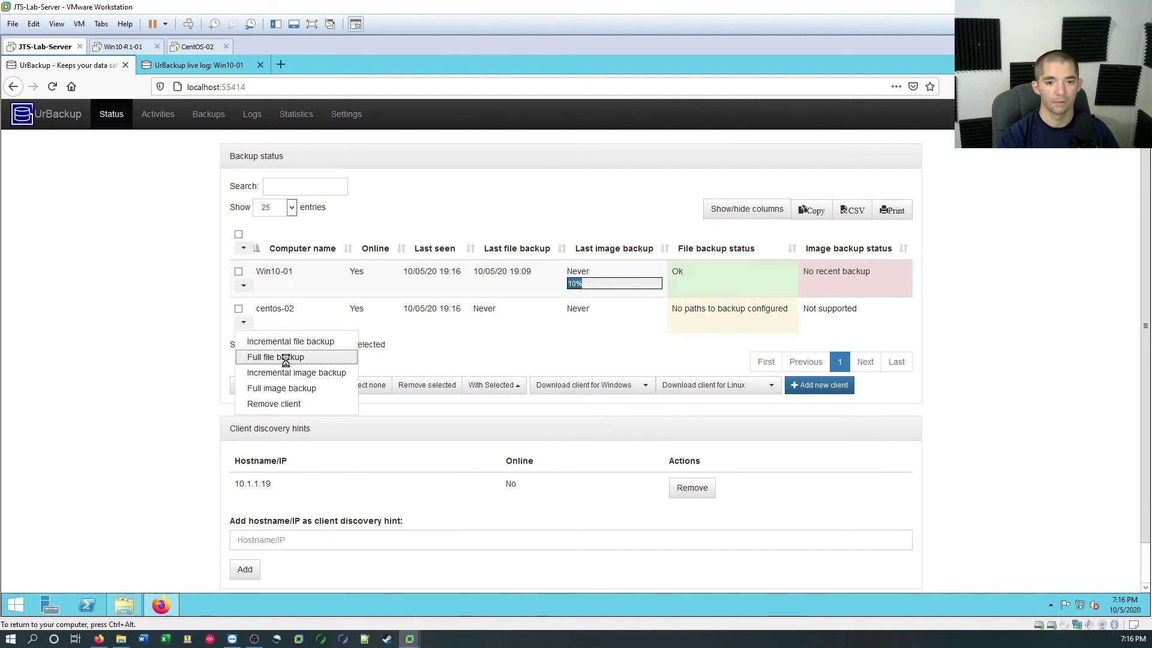
left_click(286, 360)
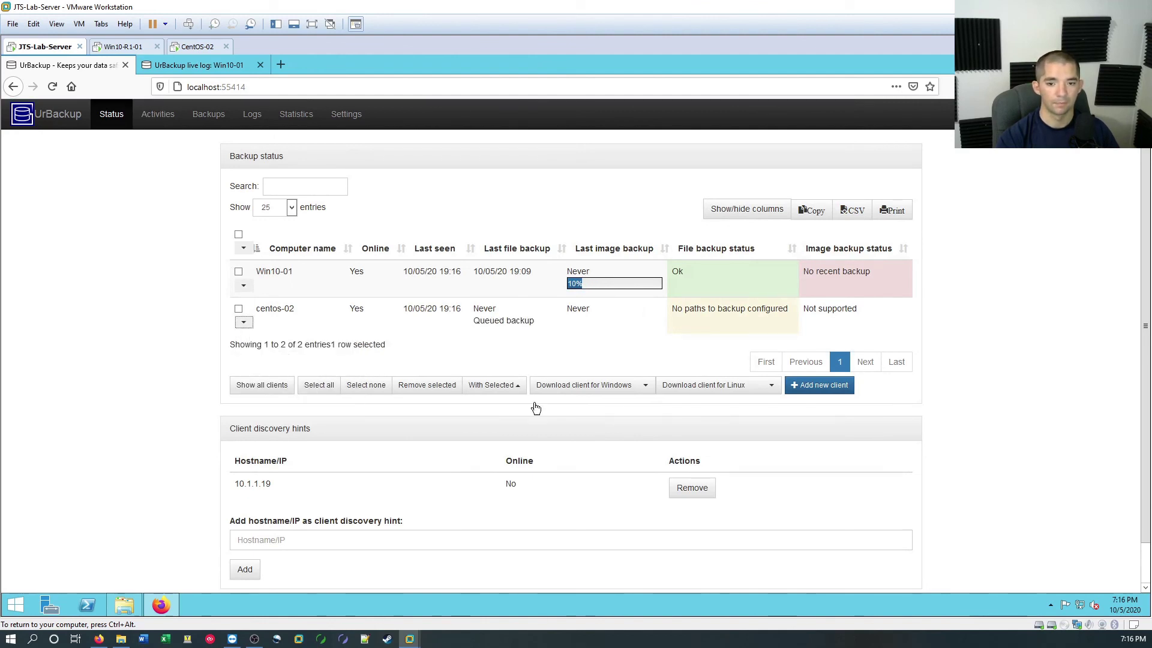
left_click(159, 116)
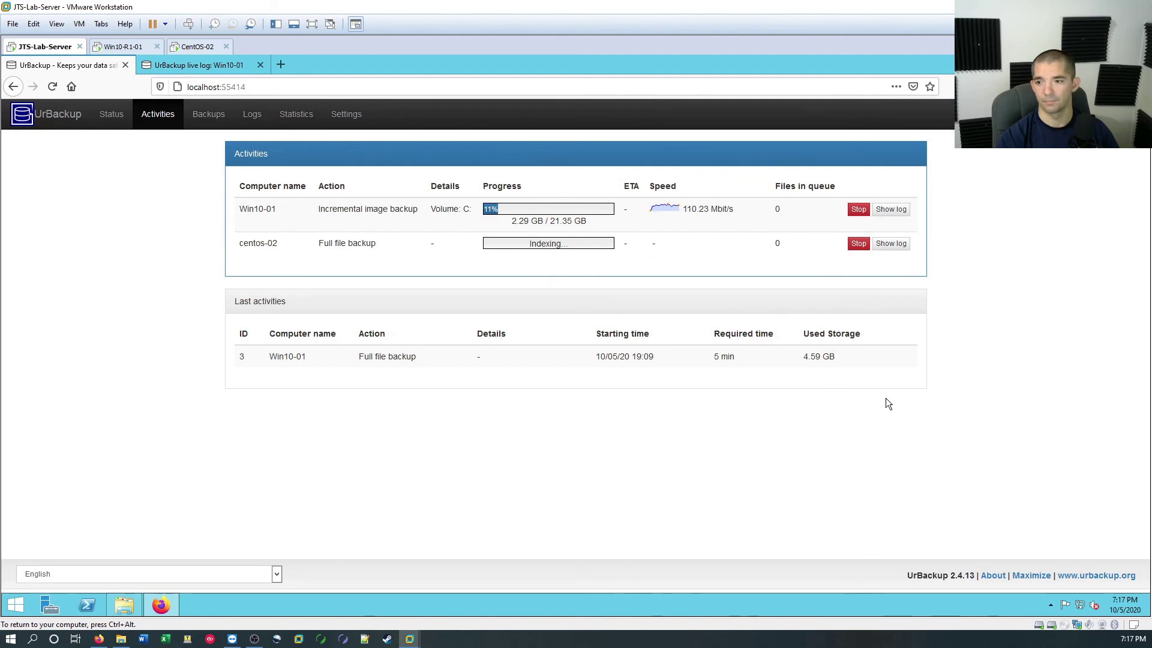
left_click(891, 244)
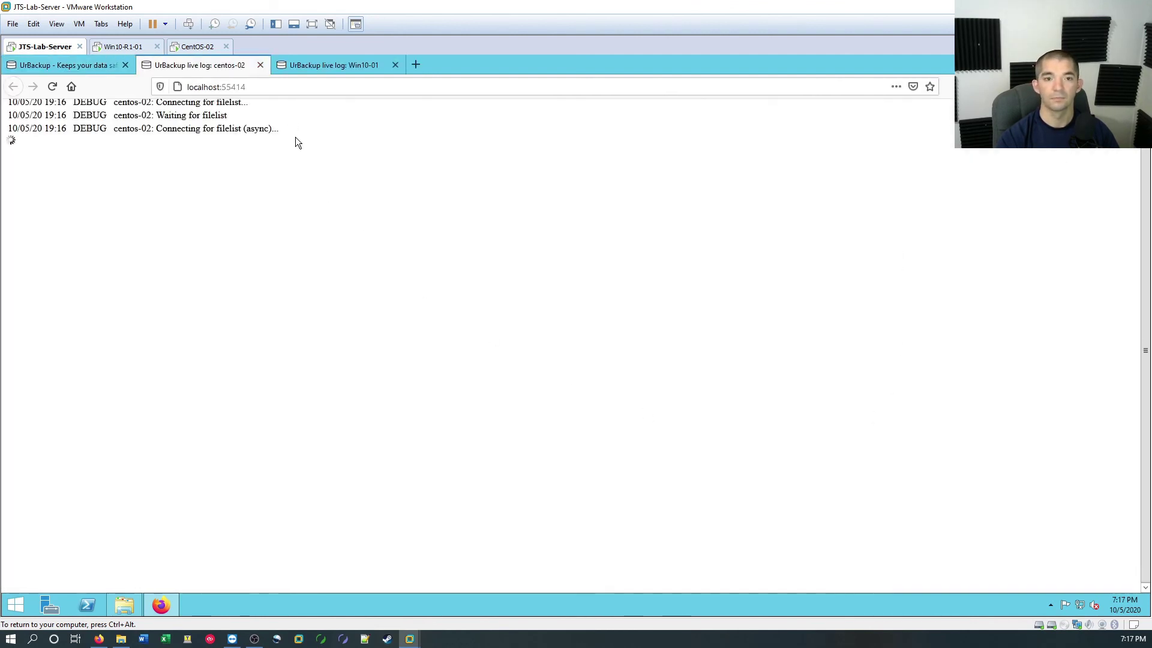
left_click(84, 65)
- Close the centos-02 and Win10-01 live log tabs and return to the Status overview
left_click(260, 65)
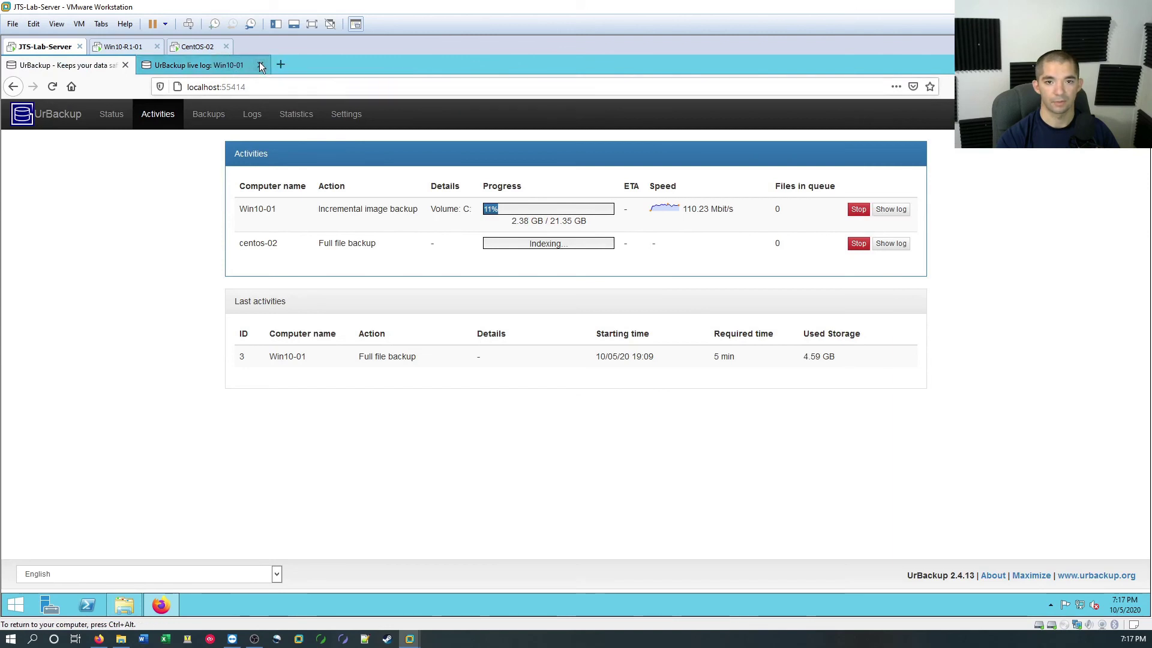
left_click(260, 64)
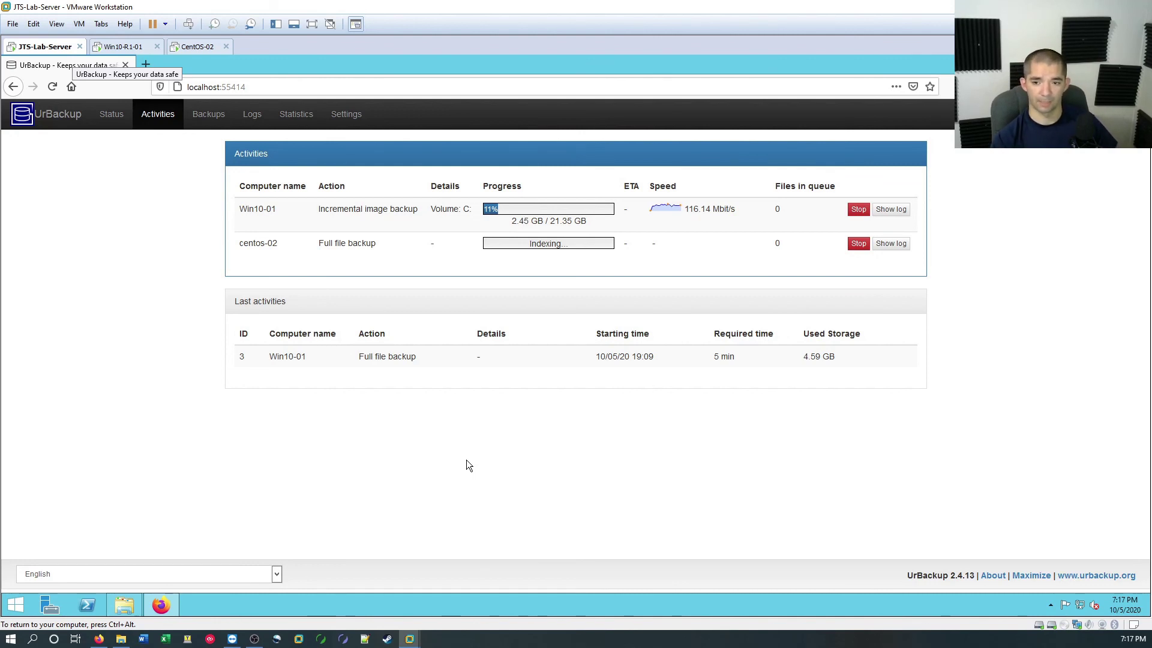
left_click(111, 117)
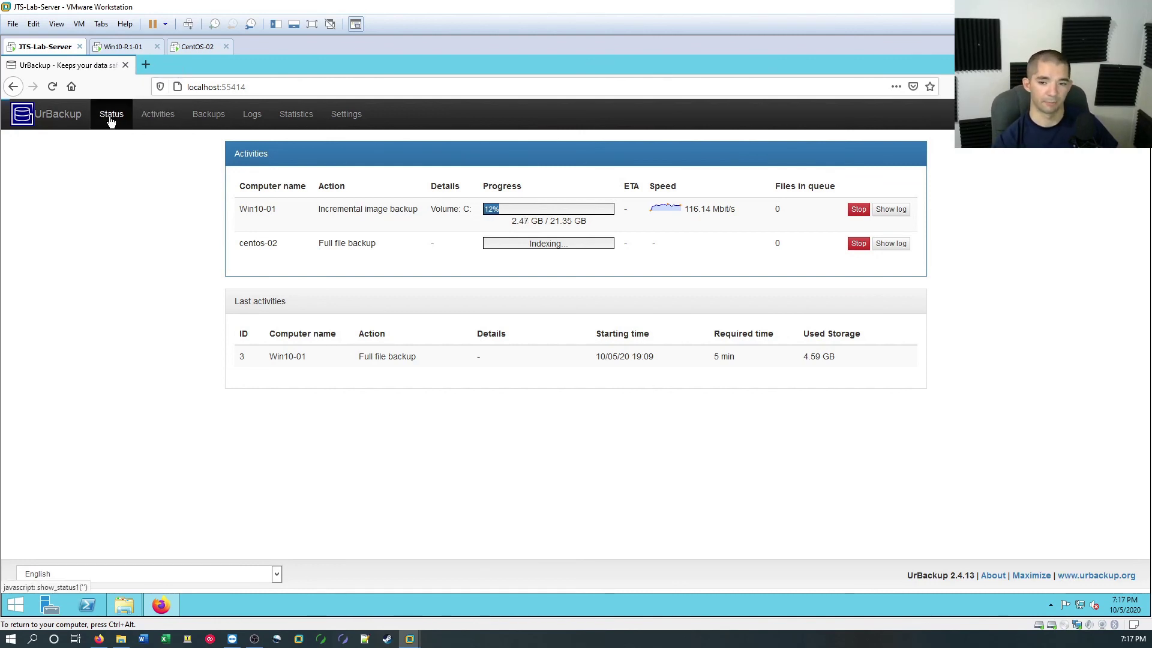